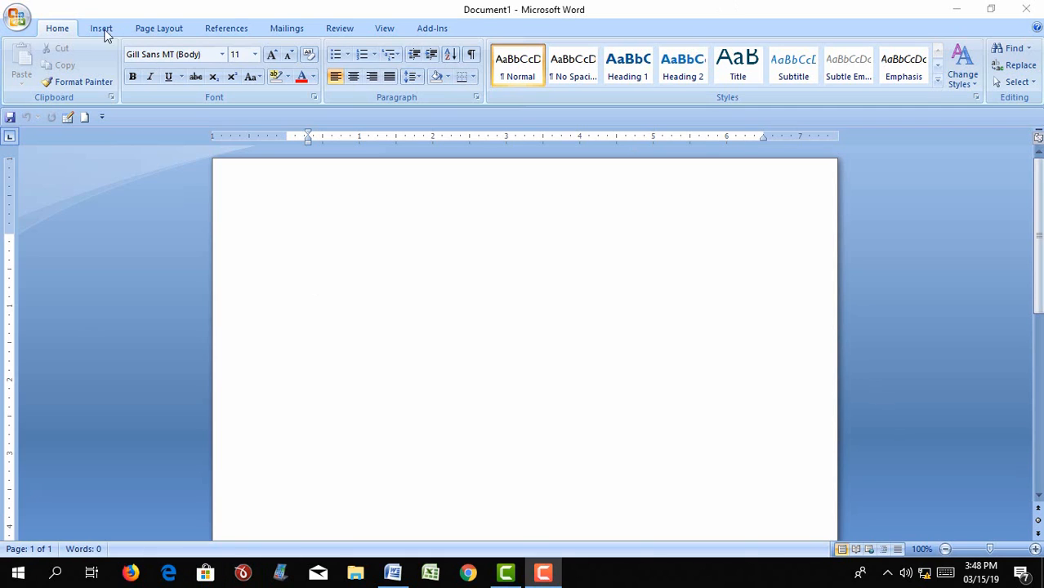
# Step: Start a new WordArt in the black arched style from the gallery's first row, with the font size set to 32
pyautogui.click(68, 30)
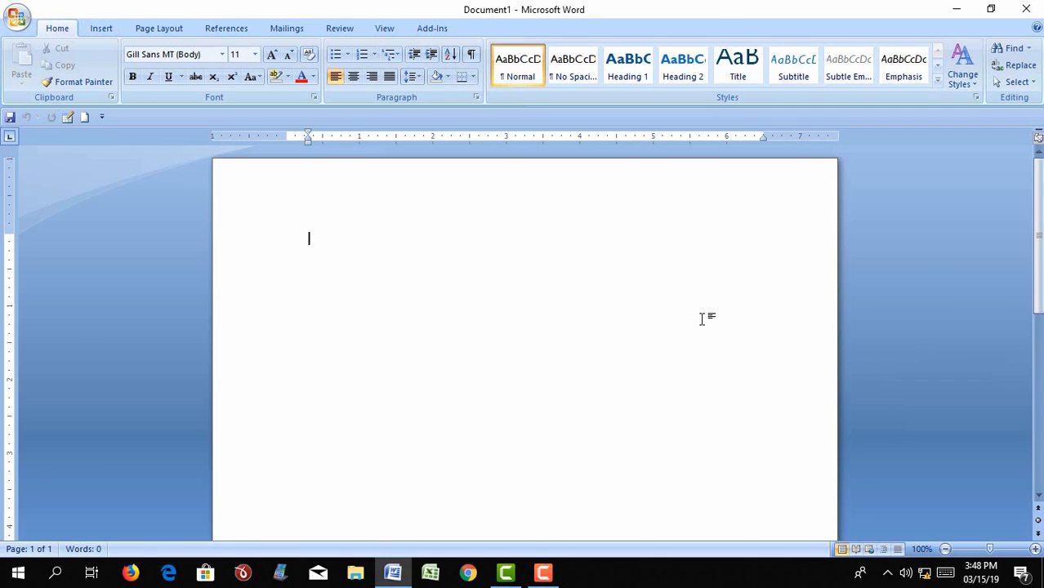
pyautogui.click(101, 30)
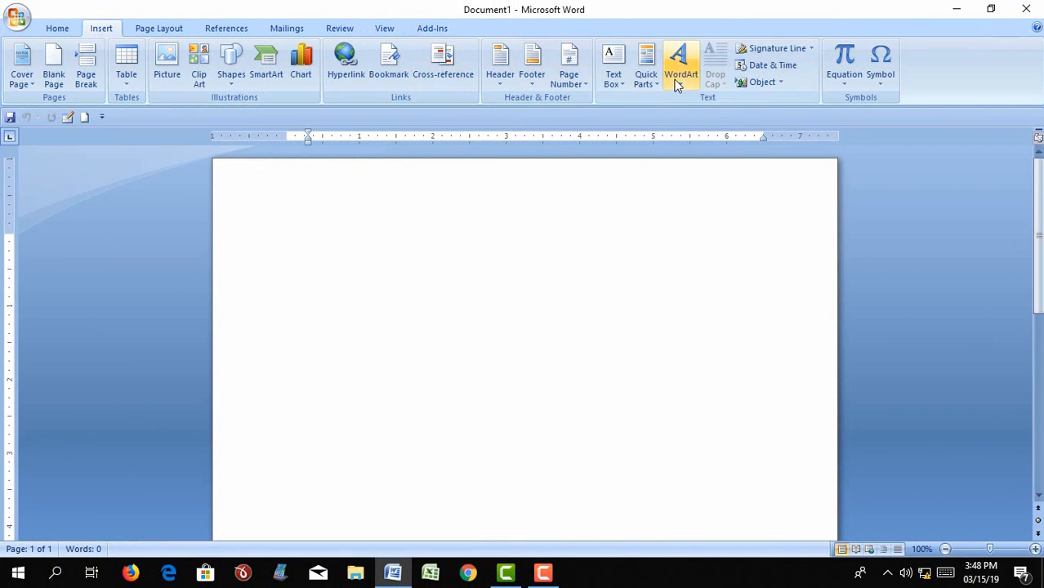
pyautogui.click(679, 73)
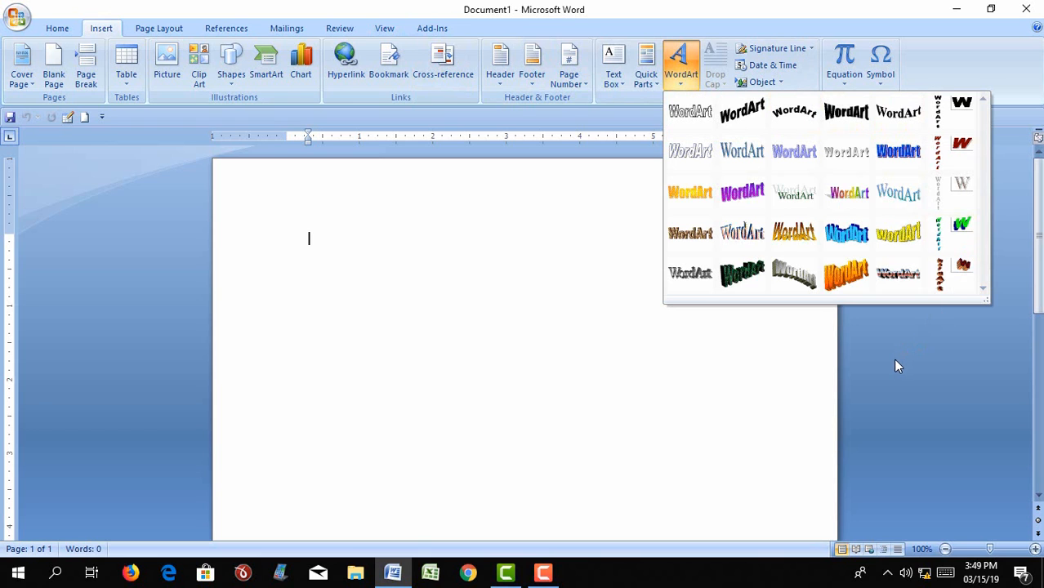
pyautogui.click(793, 112)
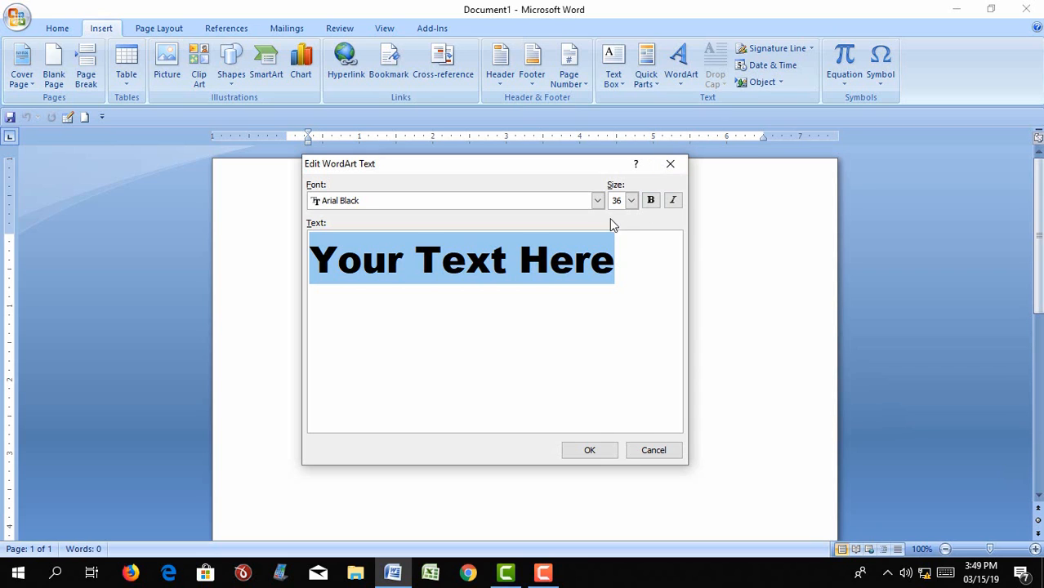
pyautogui.click(630, 203)
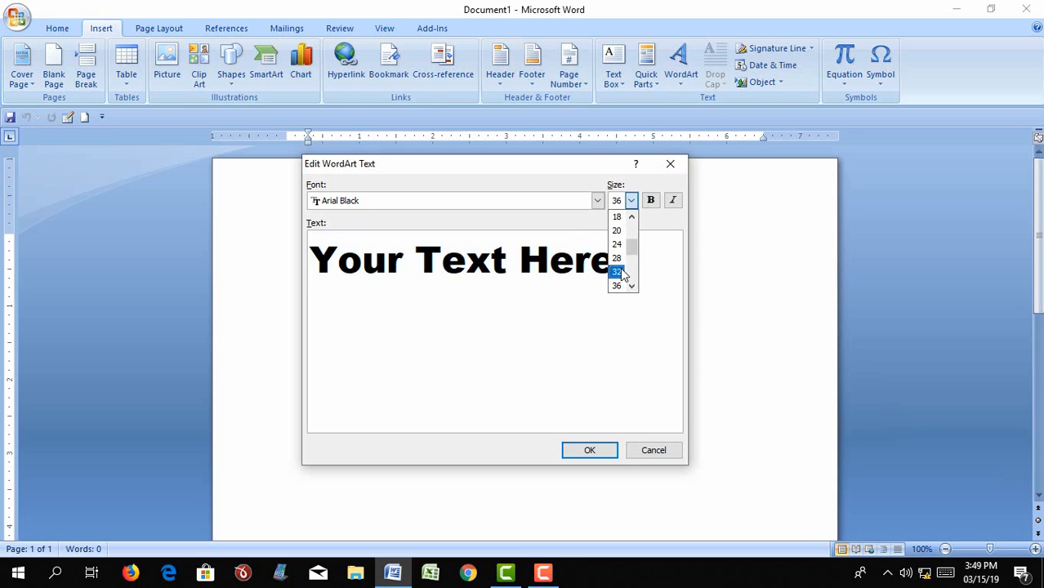
pyautogui.click(618, 271)
# Step: Replace the WordArt placeholder text with "Barlin Kinder garden"
pyautogui.moveTo(603, 258); pyautogui.dragTo(312, 208)
pyautogui.write('b')
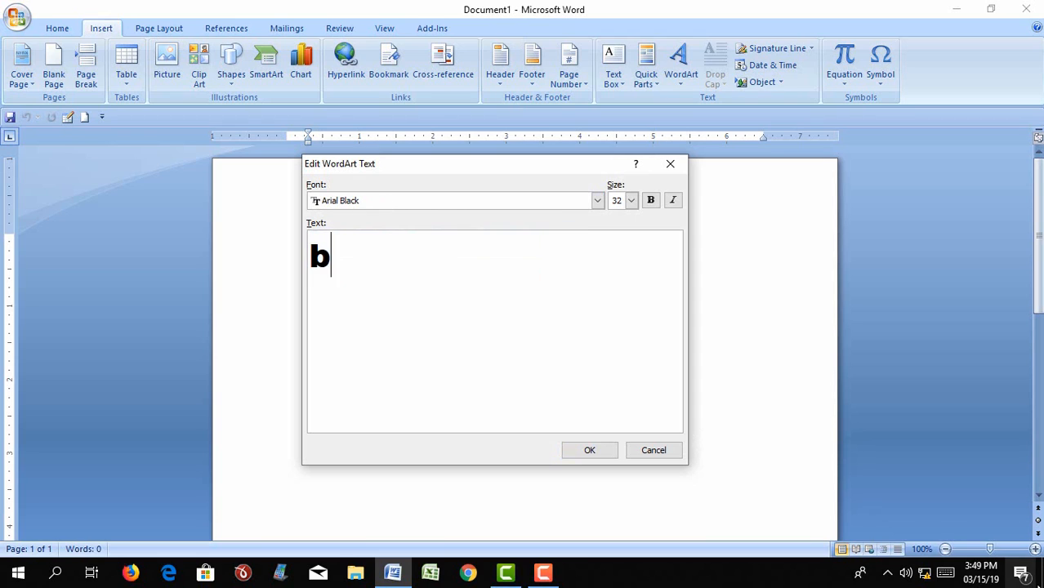
pyautogui.write('ar')
pyautogui.press('BackSpace')
pyautogui.press('BackSpace')
pyautogui.press('BackSpace')
pyautogui.write('Br')
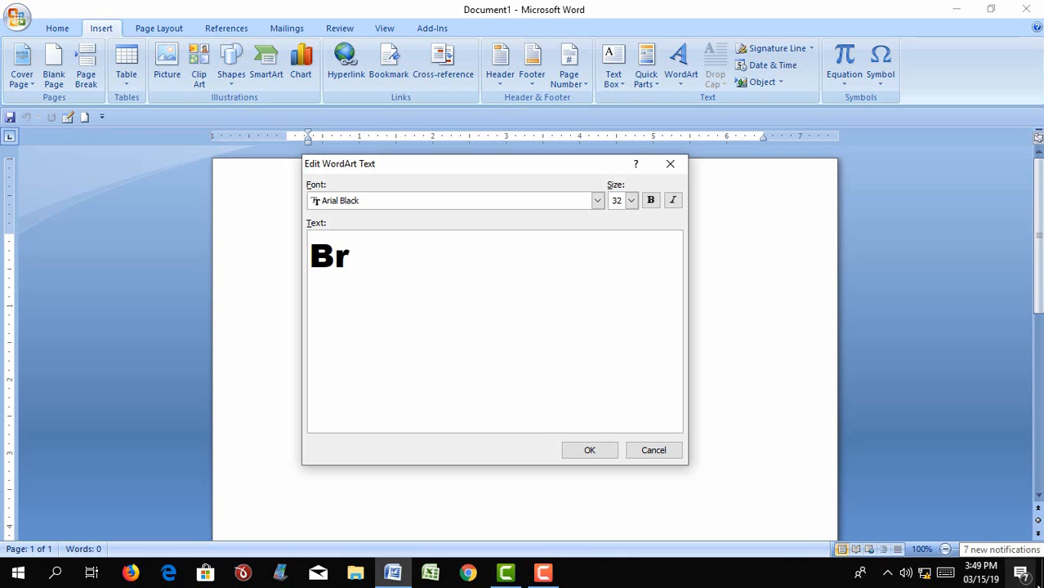
pyautogui.press('BackSpace')
pyautogui.write('arlin')
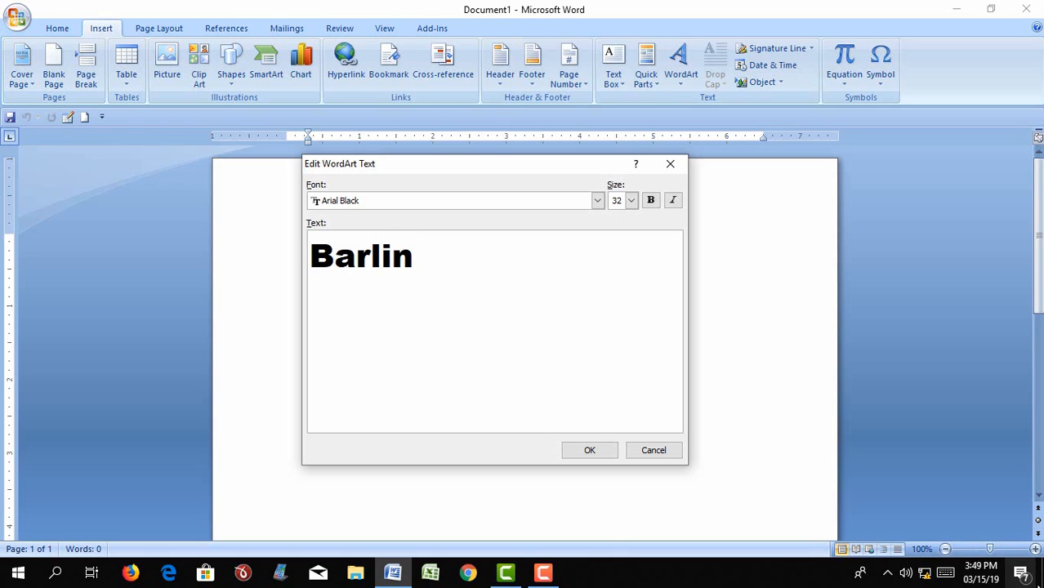
pyautogui.write(' kin')
pyautogui.press('BackSpace')
pyautogui.press('BackSpace')
pyautogui.press('BackSpace')
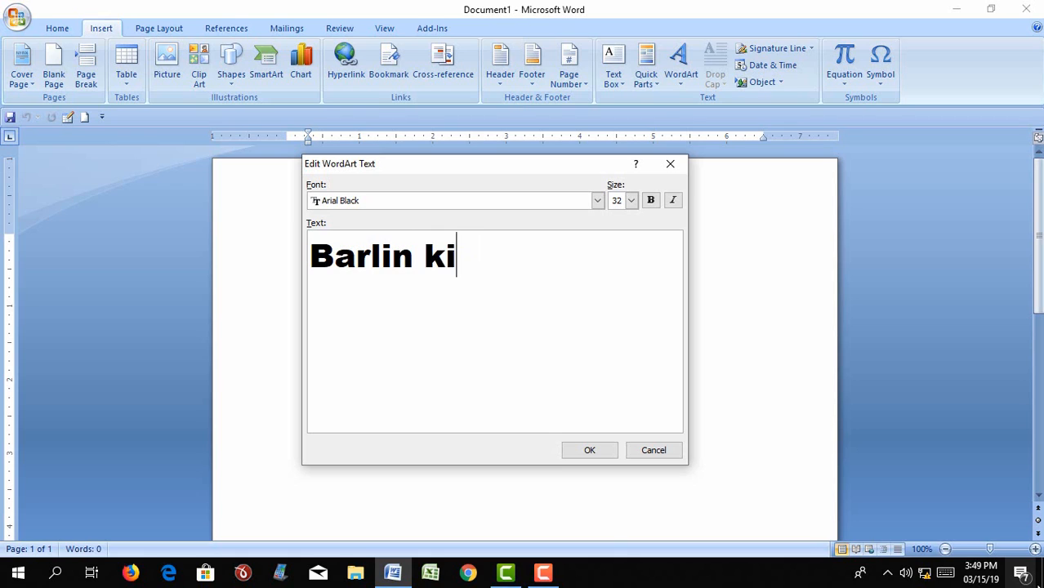
pyautogui.write('Kin')
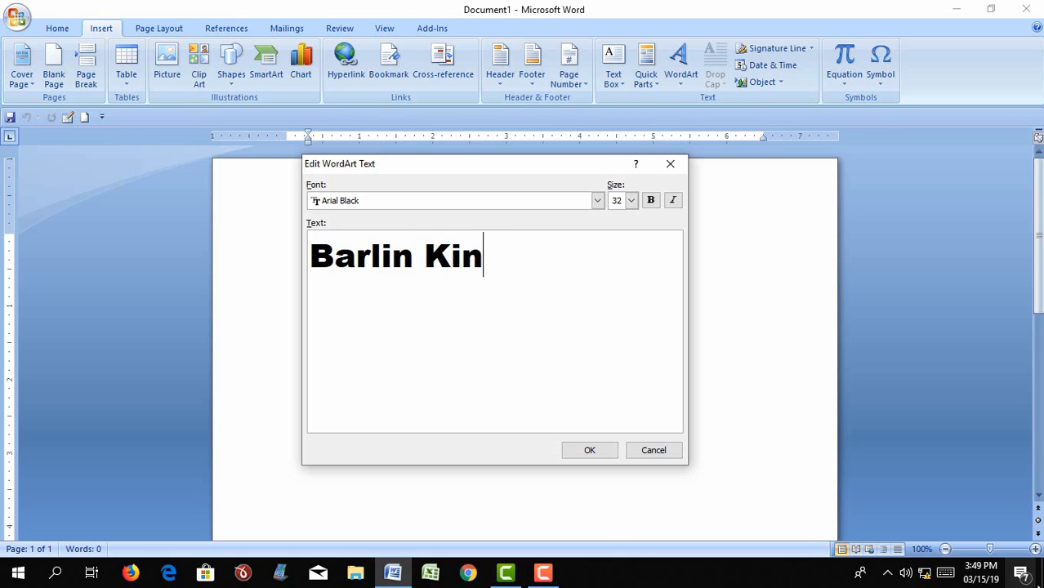
pyautogui.write('der   ')
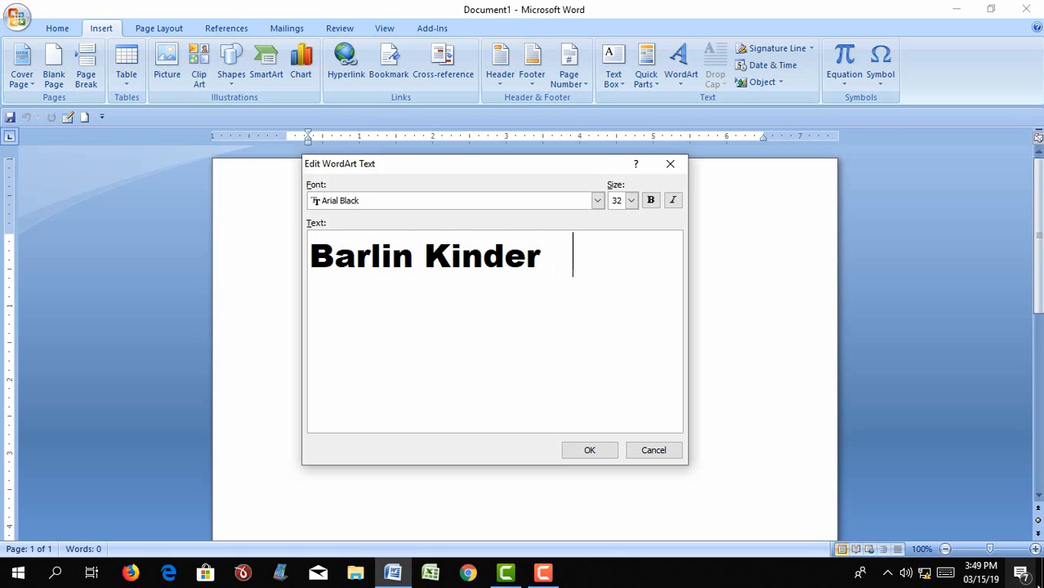
pyautogui.write('garden')
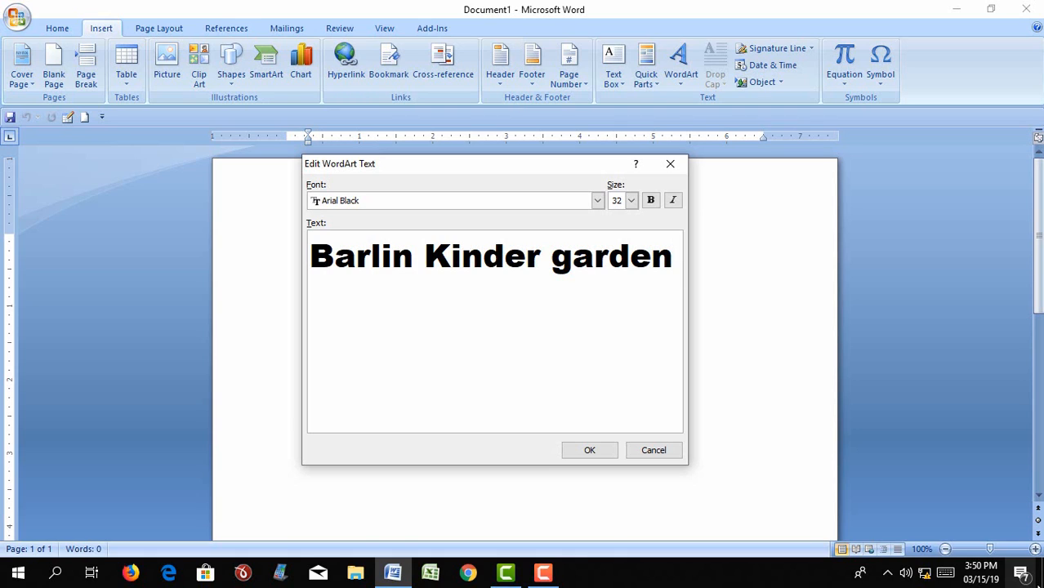
# Step: Add "& School" to the end of the WordArt text and insert the WordArt on the page
pyautogui.write('& sch')
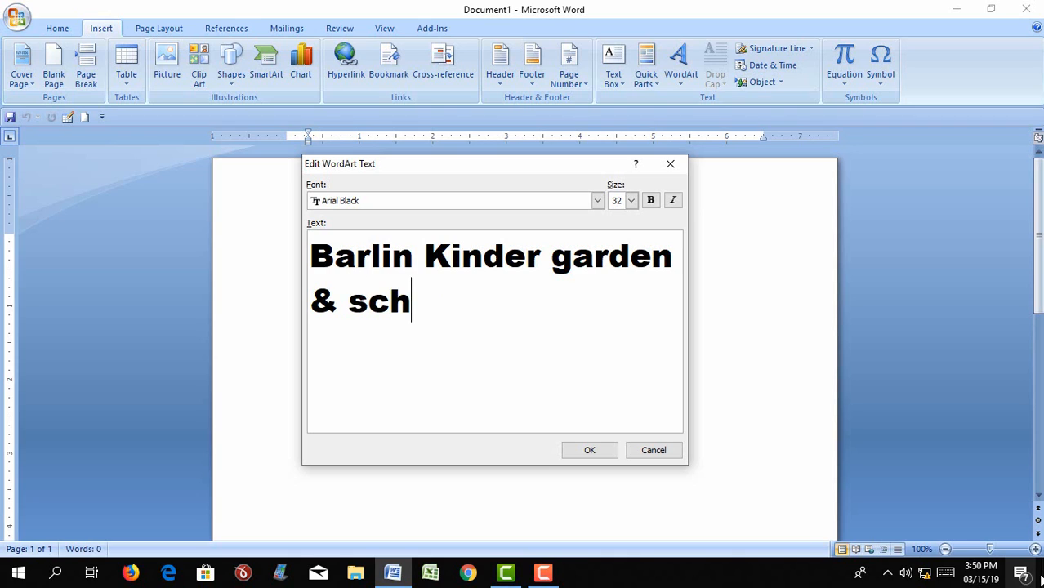
pyautogui.press('BackSpace')
pyautogui.press('BackSpace')
pyautogui.press('BackSpace')
pyautogui.write('School')
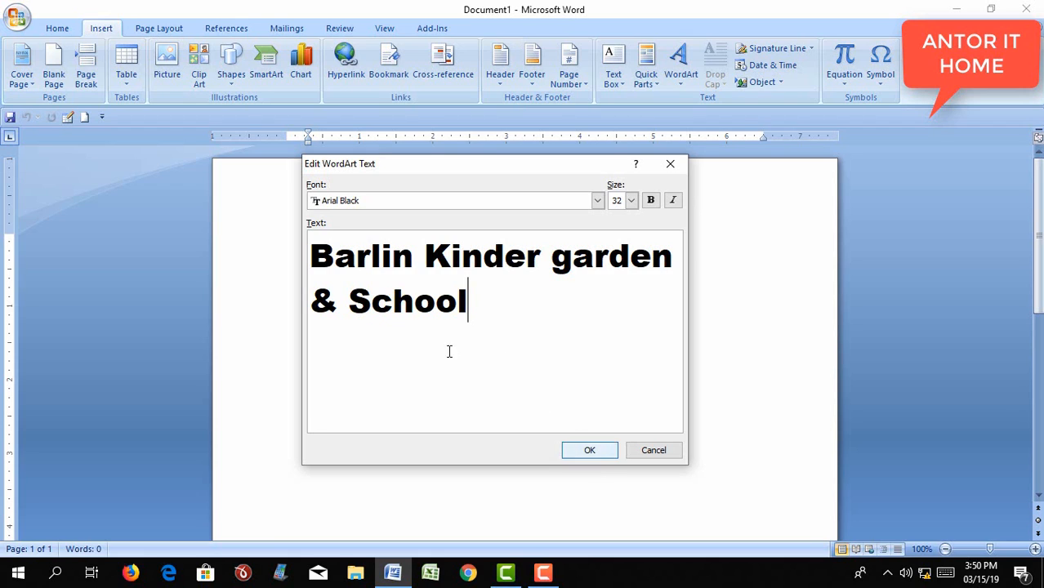
pyautogui.click(589, 449)
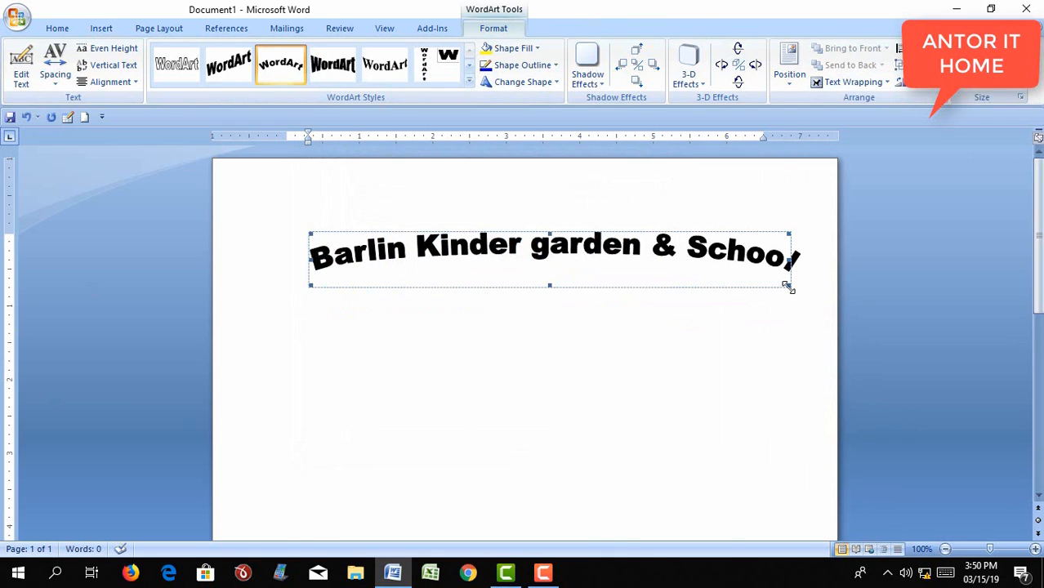
# Step: Reshape the school name WordArt into a semicircular arch and place it In Front of Text, lower and further right on the page
pyautogui.moveTo(785, 284); pyautogui.dragTo(631, 465)
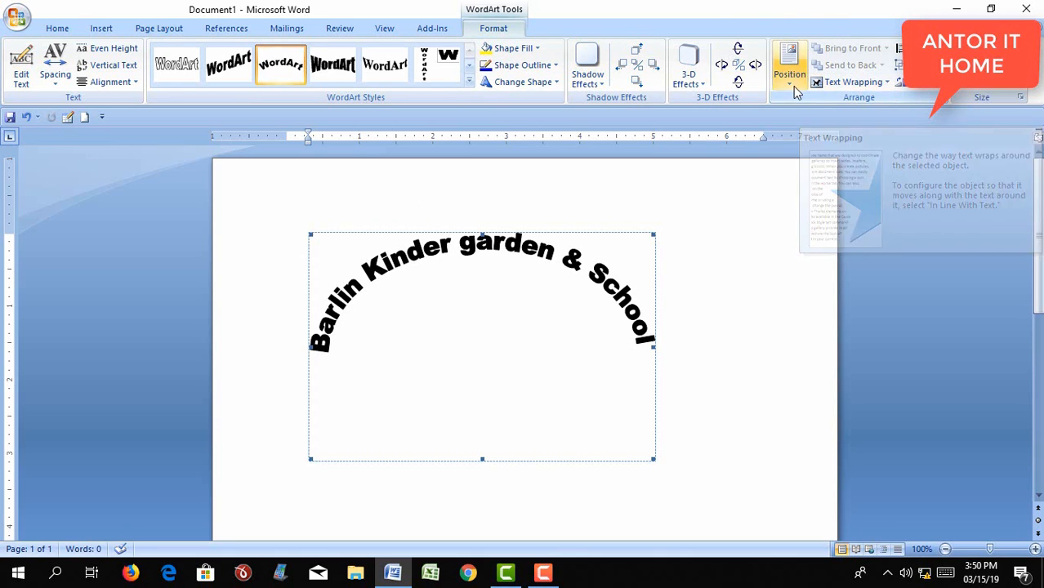
pyautogui.click(889, 90)
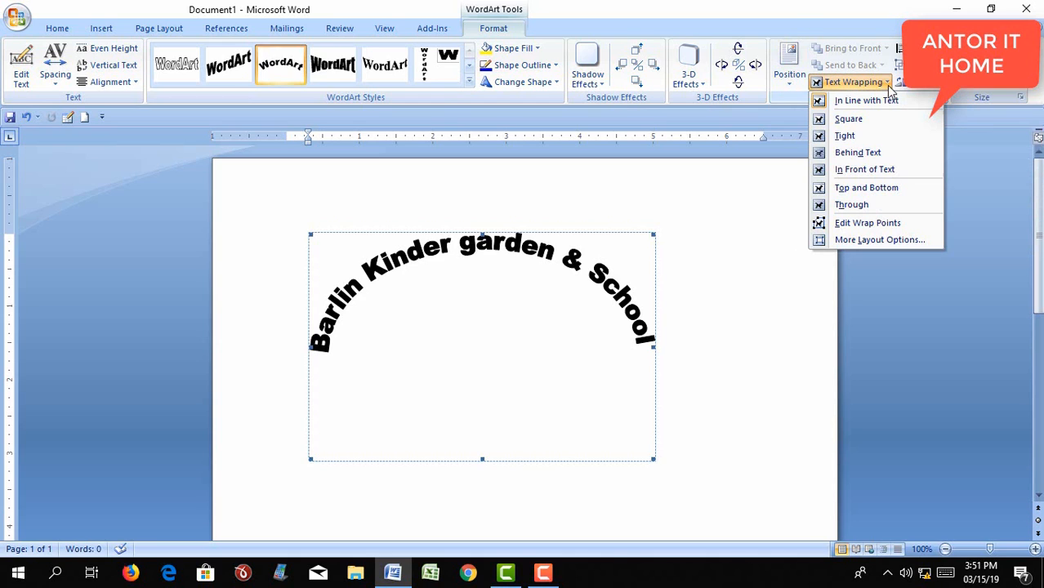
pyautogui.click(873, 170)
pyautogui.moveTo(427, 236); pyautogui.dragTo(612, 416)
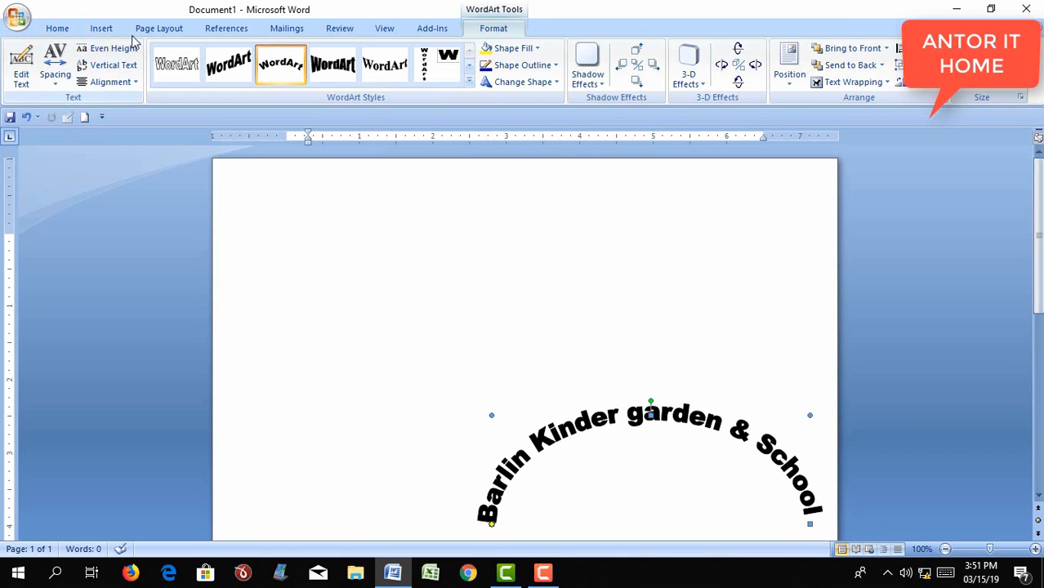
# Step: Insert a second WordArt in the black downward-curving Times New Roman style from the gallery's first row, containing the school's address
pyautogui.click(104, 30)
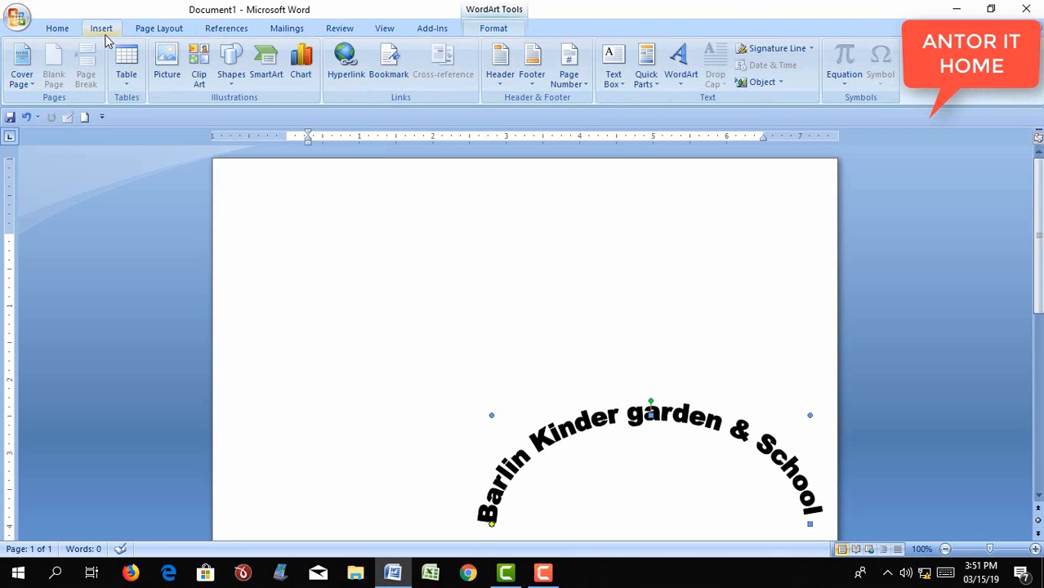
pyautogui.click(673, 80)
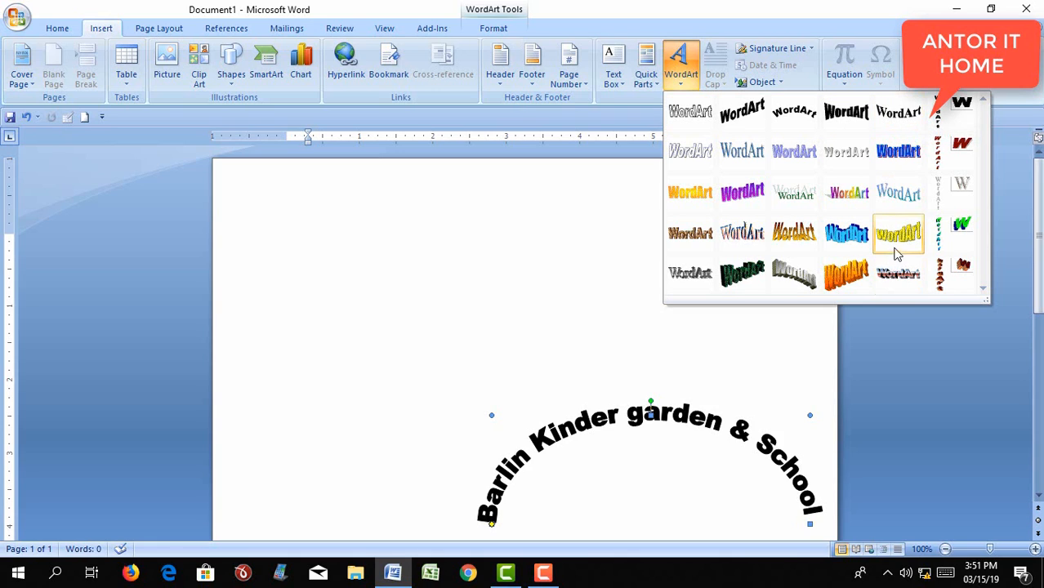
pyautogui.click(907, 120)
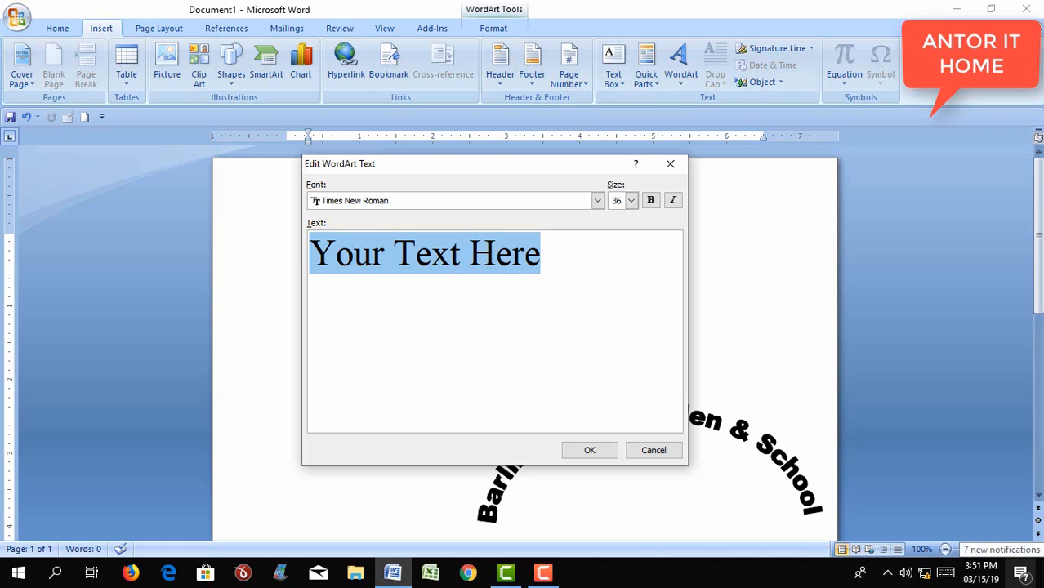
pyautogui.write('eradia')
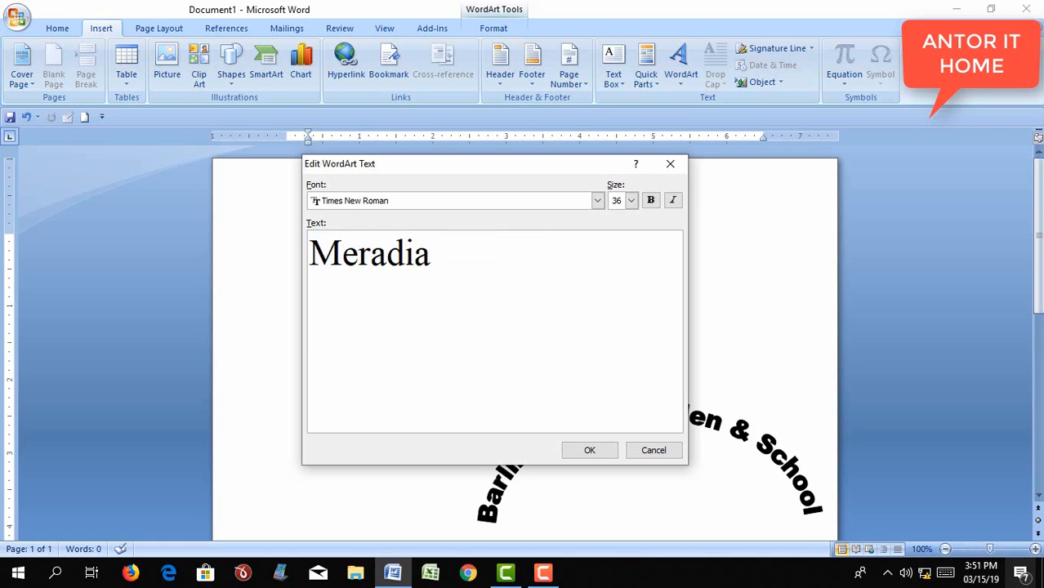
pyautogui.press('BackSpace')
pyautogui.write('ya ')
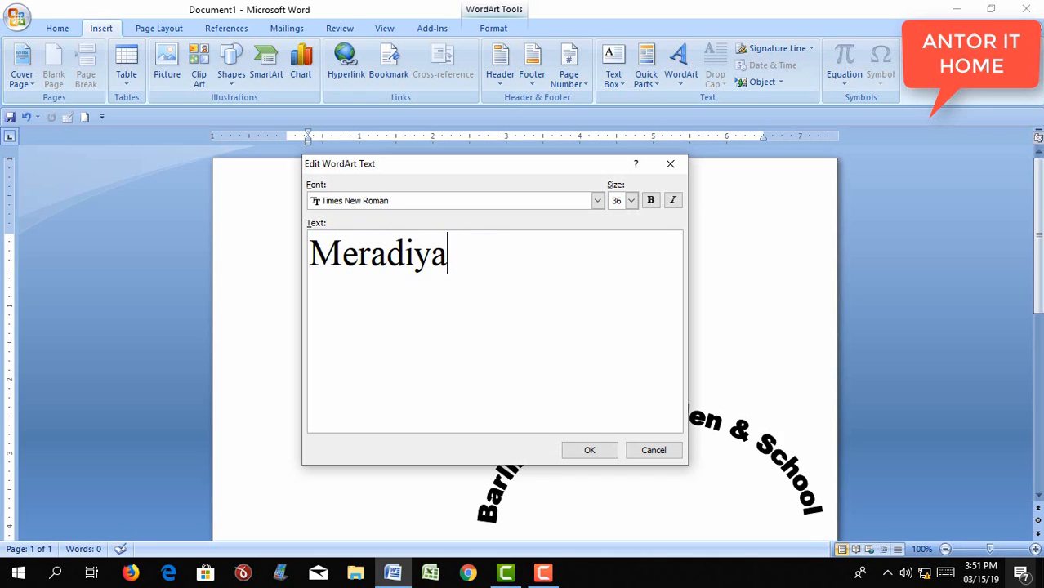
pyautogui.write(',M')
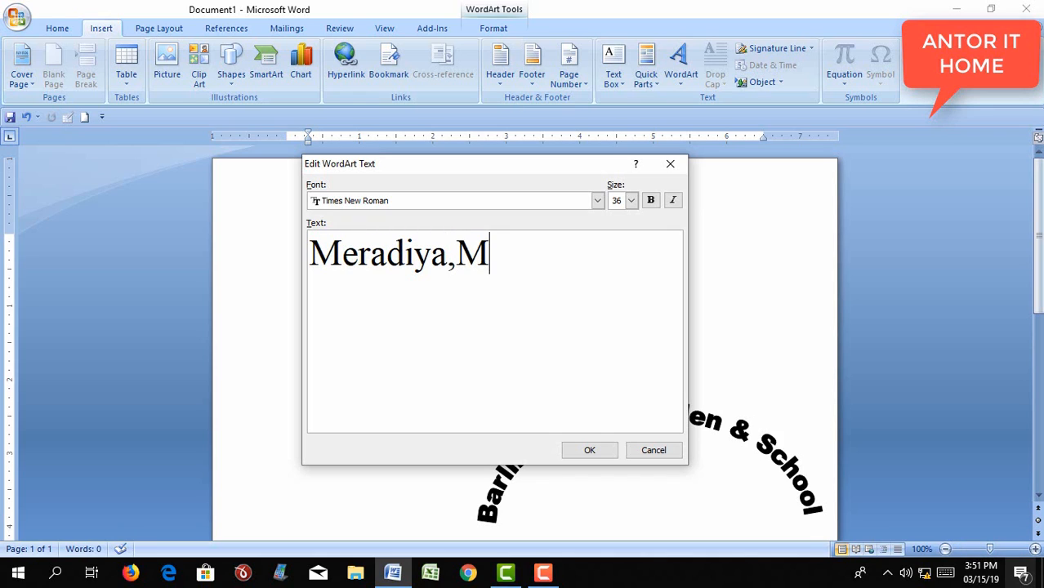
pyautogui.write('oddo')
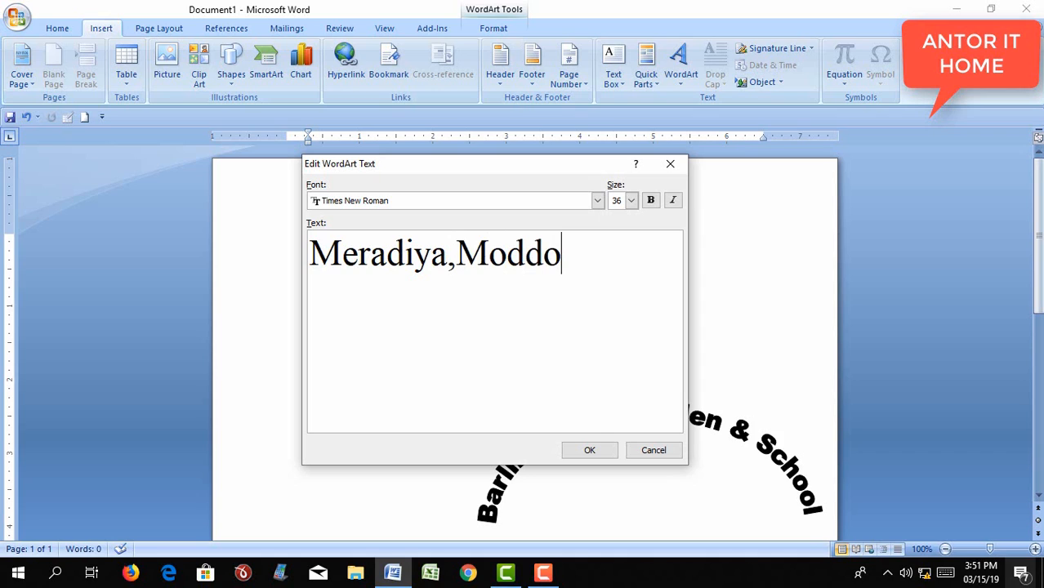
pyautogui.write(' par')
pyautogui.press('BackSpace')
pyautogui.press('BackSpace')
pyautogui.press('BackSpace')
pyautogui.press('BackSpace')
pyautogui.write('para')
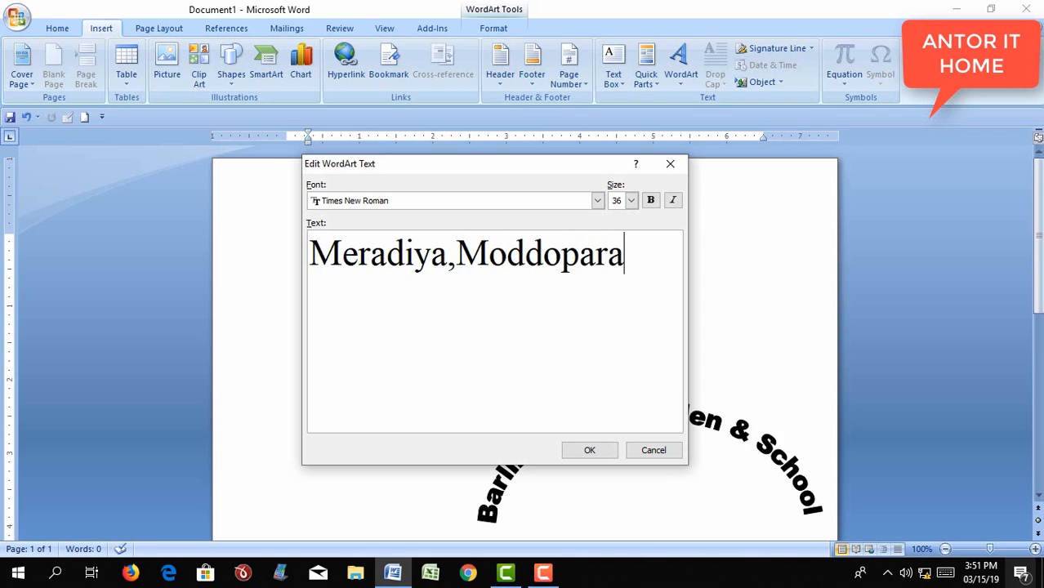
pyautogui.write('-1219')
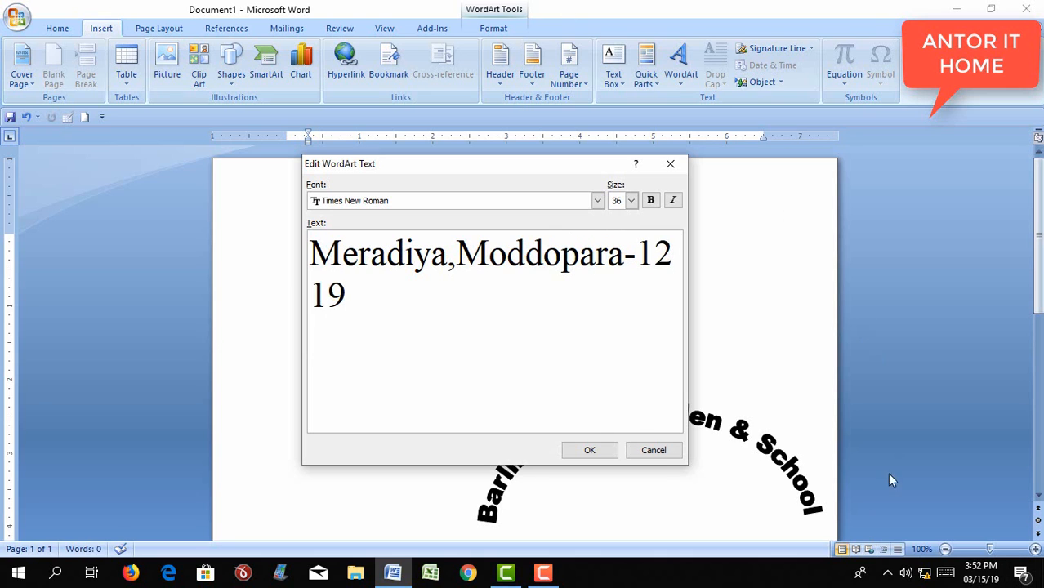
pyautogui.click(590, 453)
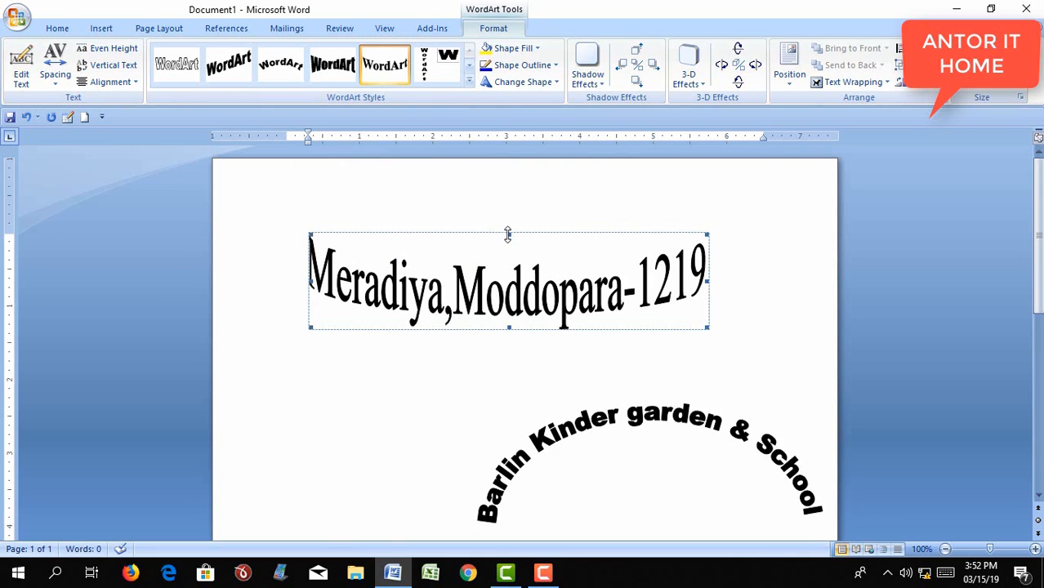
# Step: Try reducing the address WordArt's height and font size, and delete the WordArt
pyautogui.moveTo(502, 253); pyautogui.dragTo(501, 269)
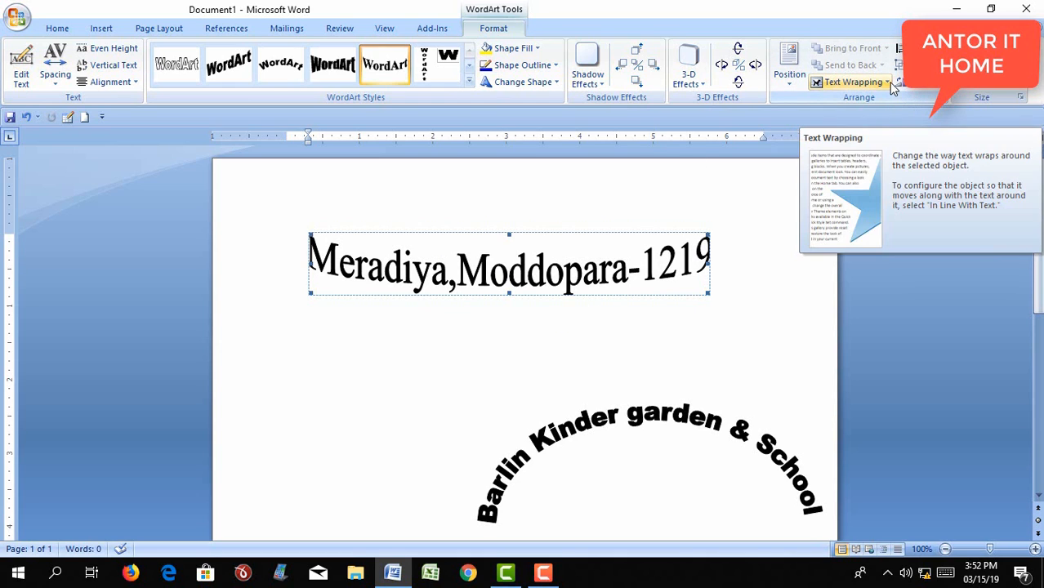
pyautogui.click(57, 28)
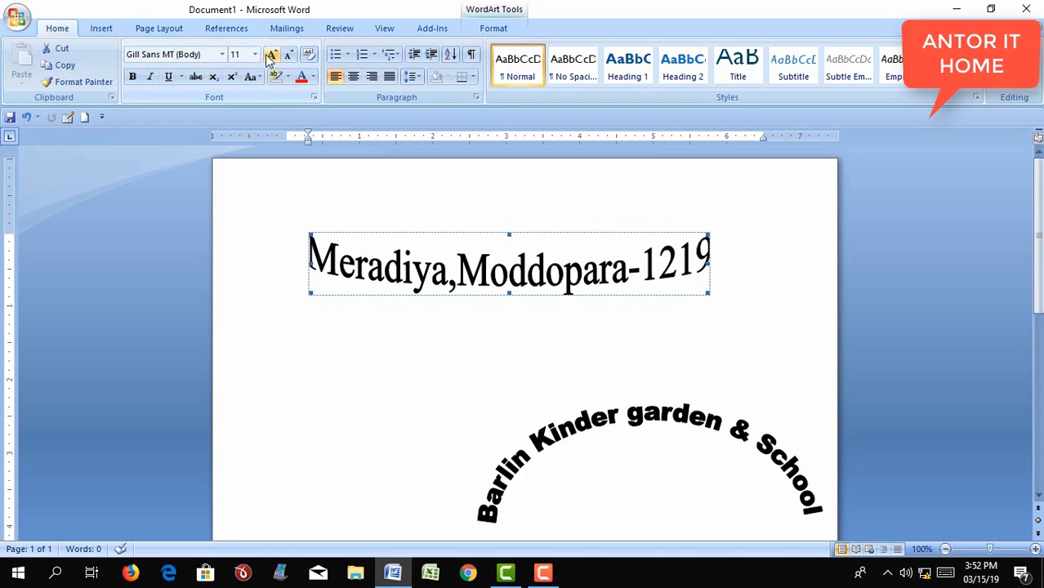
pyautogui.click(289, 54)
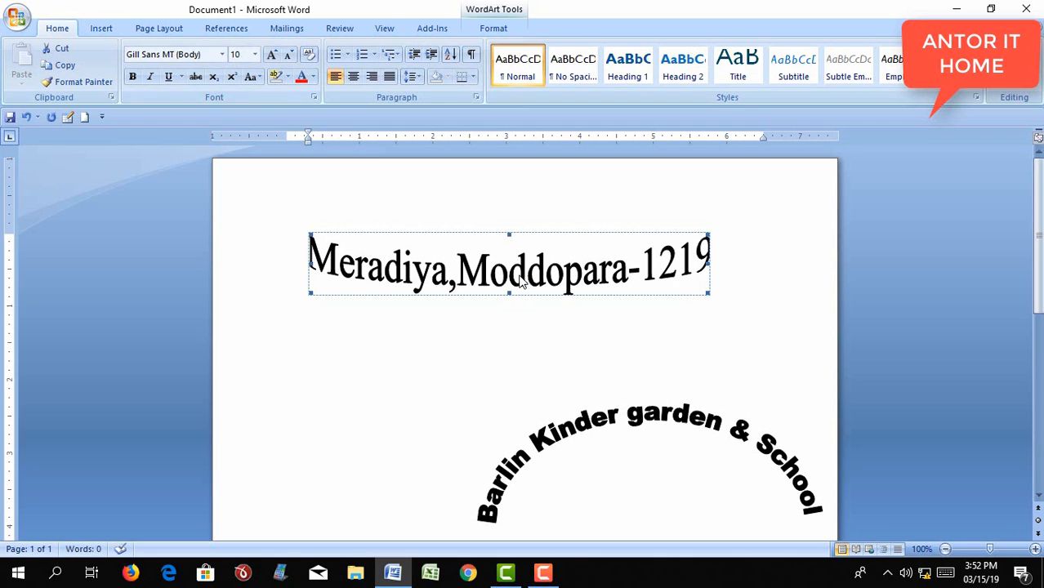
pyautogui.press('Delete')
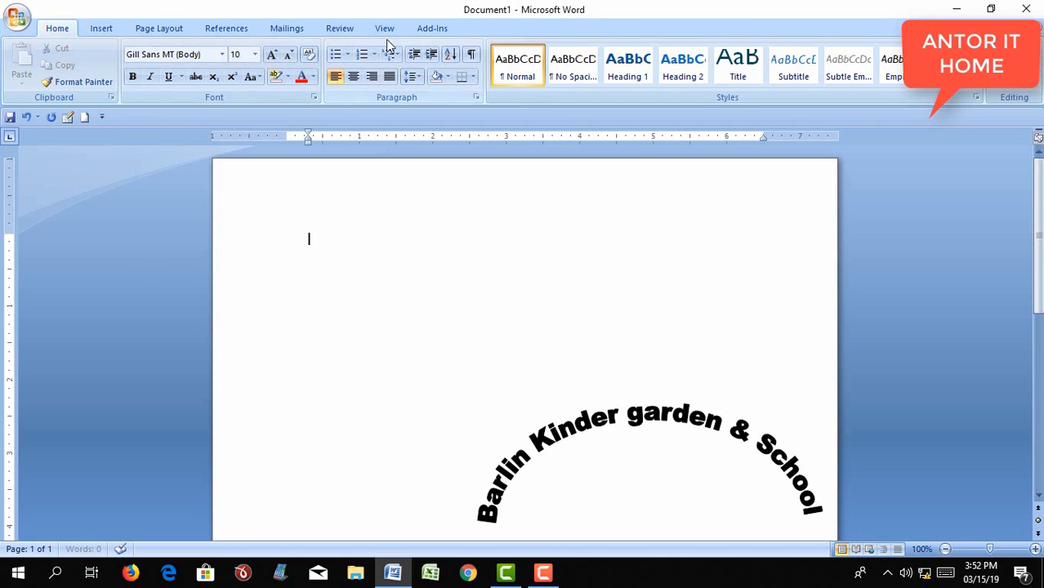
pyautogui.click(99, 30)
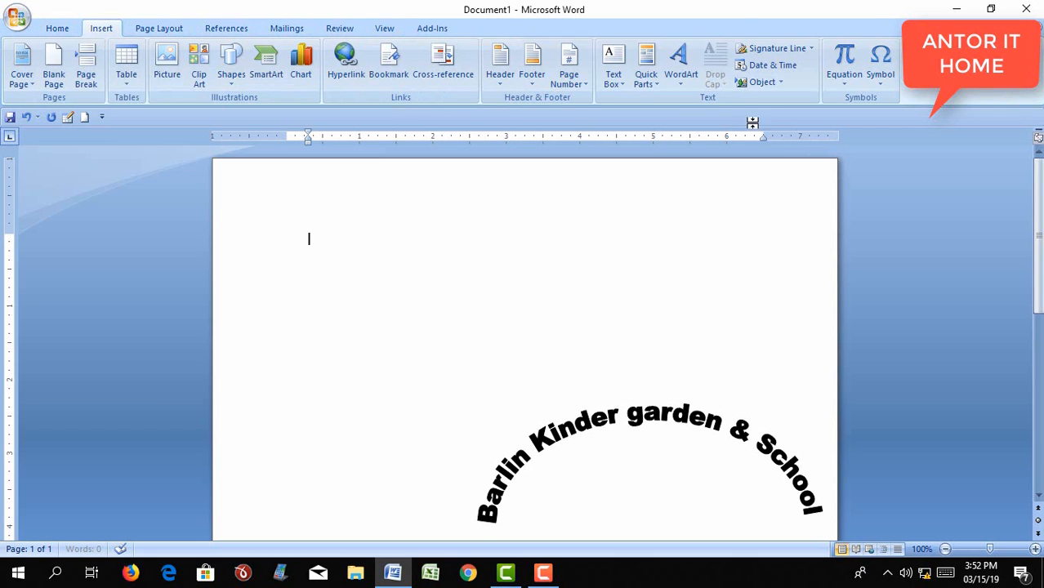
pyautogui.click(673, 85)
pyautogui.click(898, 113)
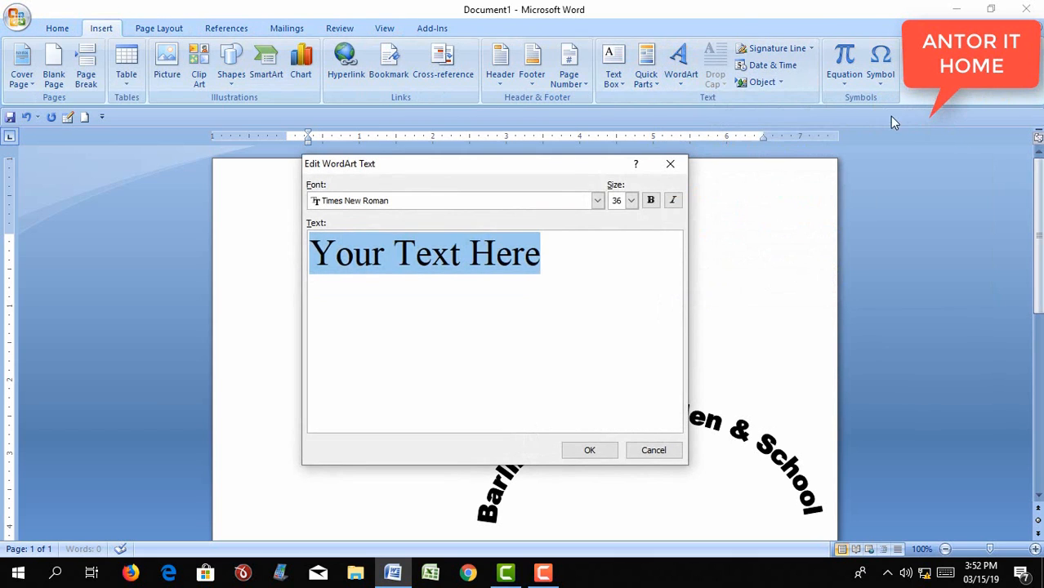
pyautogui.click(683, 165)
# Step: Start a new WordArt in the black downward-curving Times New Roman style from the gallery's first row, with font size 28
pyautogui.click(674, 85)
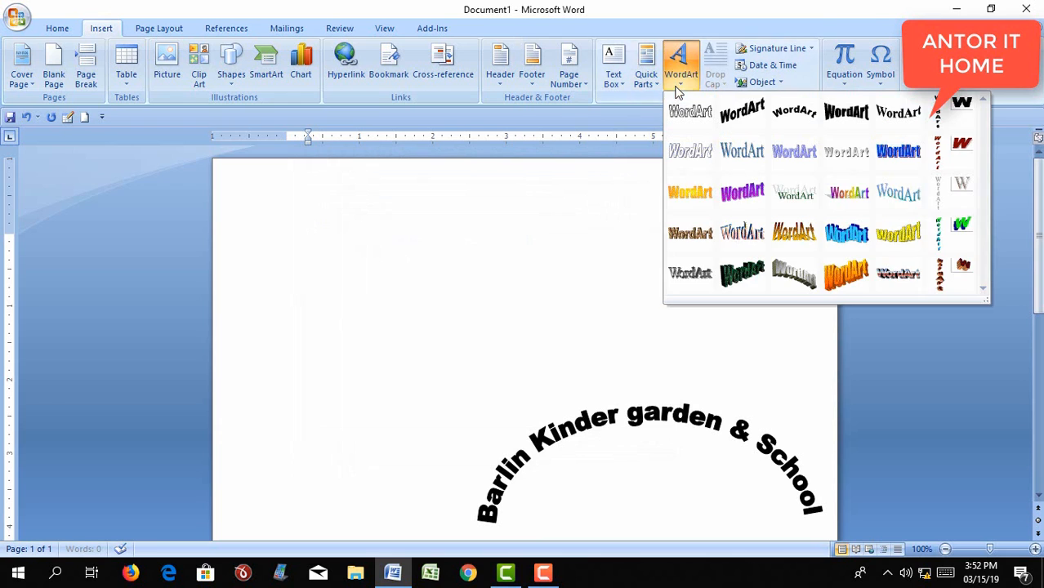
pyautogui.click(898, 119)
pyautogui.click(631, 201)
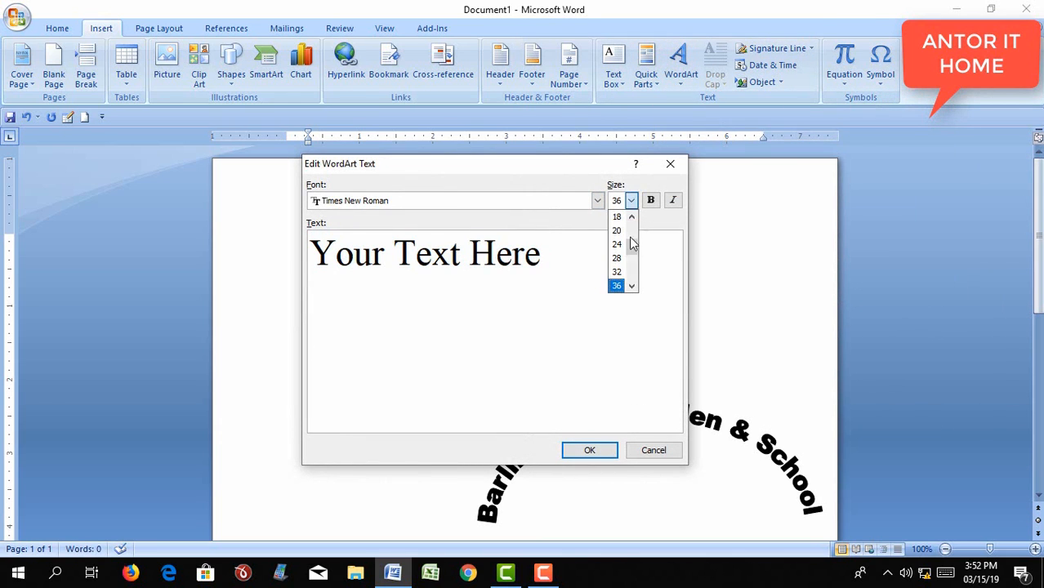
pyautogui.click(617, 259)
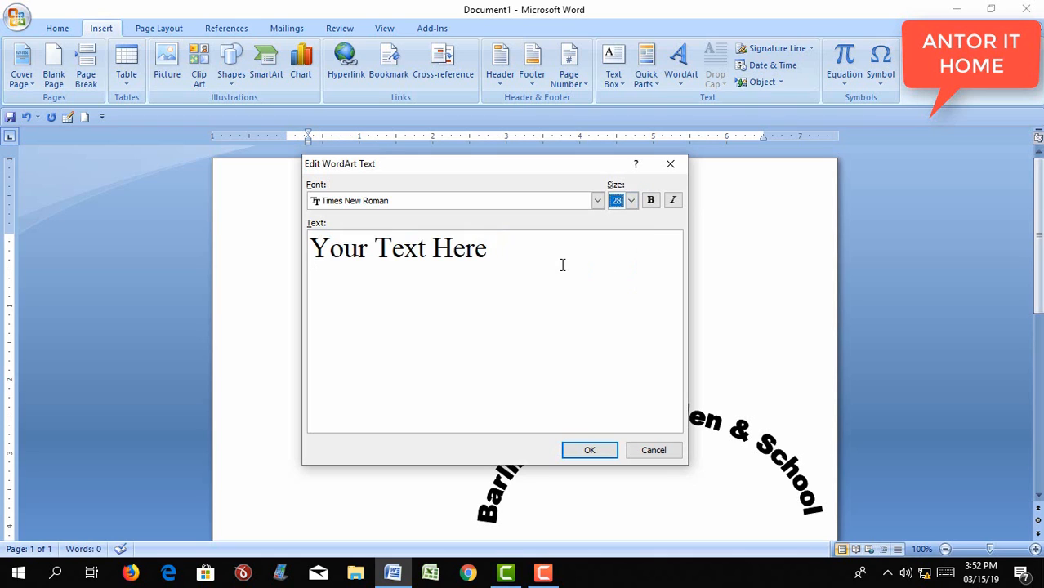
# Step: Replace the placeholder text with the school's address and insert the WordArt on the page
pyautogui.hotkey('ctrl', 'a')
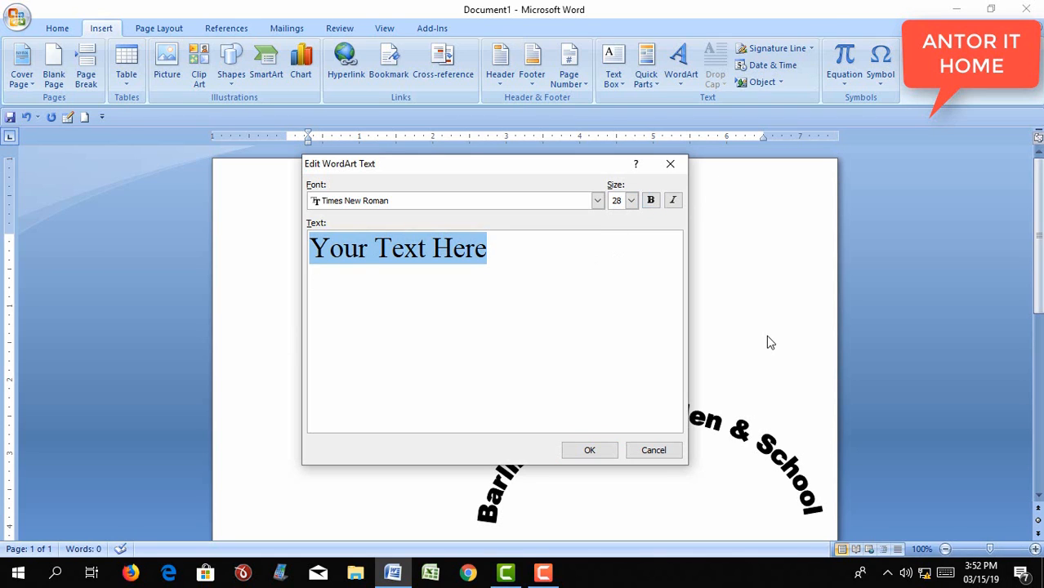
pyautogui.write('M')
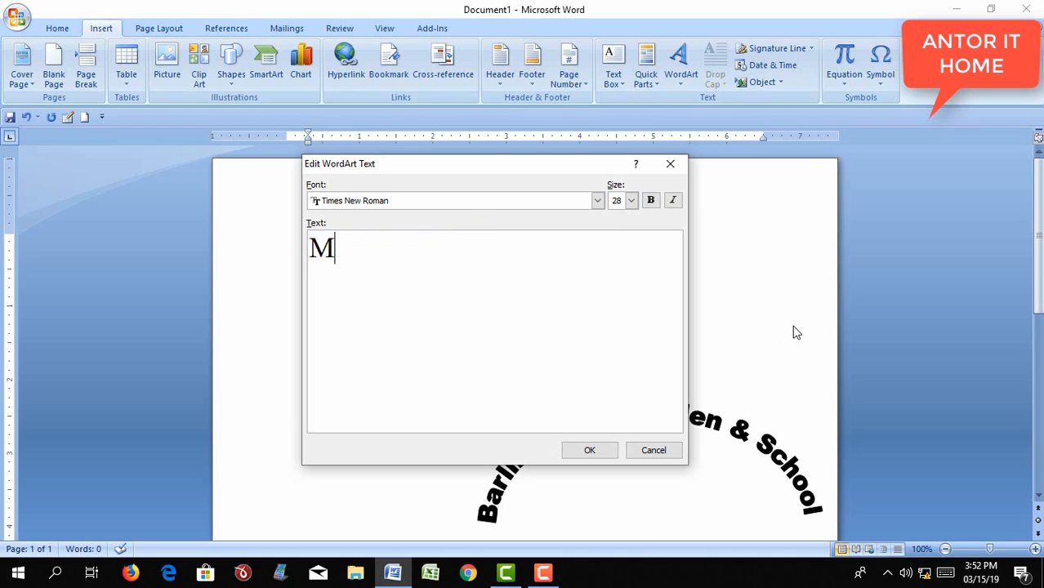
pyautogui.write('eara')
pyautogui.press('BackSpace')
pyautogui.press('BackSpace')
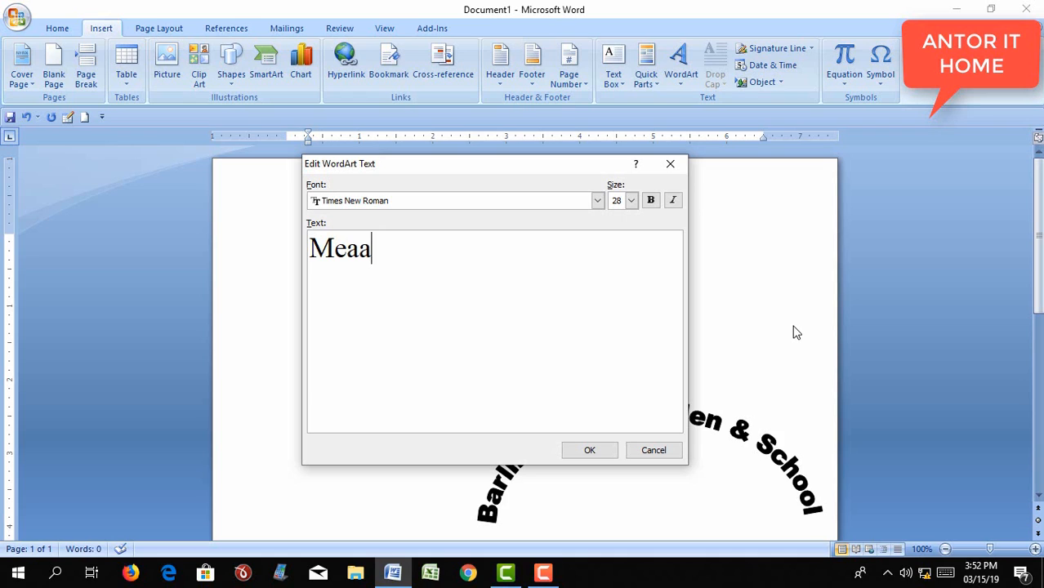
pyautogui.write('adi')
pyautogui.press('BackSpace')
pyautogui.press('BackSpace')
pyautogui.press('BackSpace')
pyautogui.write('r')
pyautogui.press('BackSpace')
pyautogui.press('BackSpace')
pyautogui.write('radi')
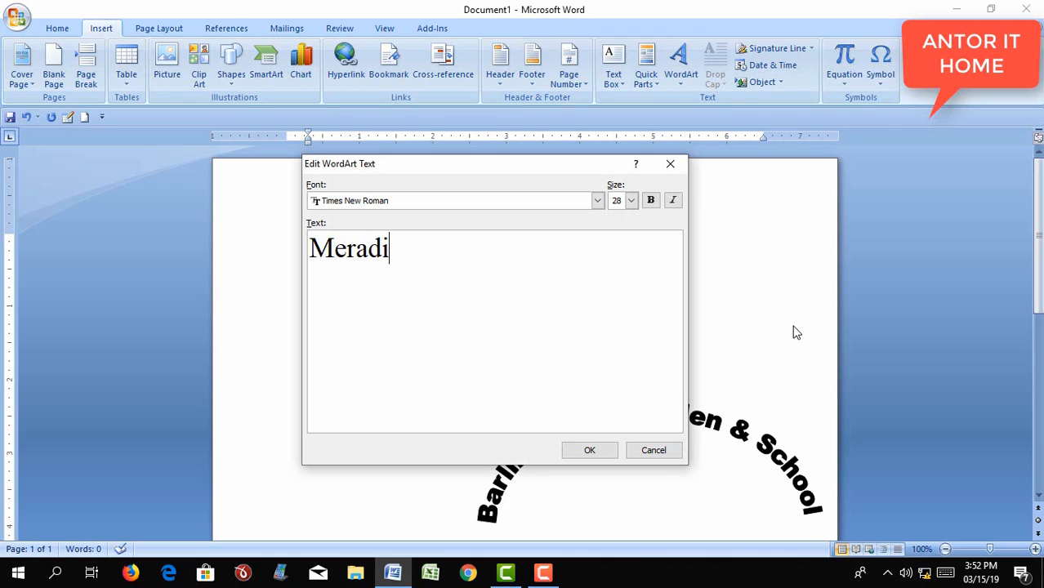
pyautogui.write('ya,')
pyautogui.press('BackSpace')
pyautogui.press('BackSpace')
pyautogui.press('BackSpace')
pyautogui.write('Moddopa')
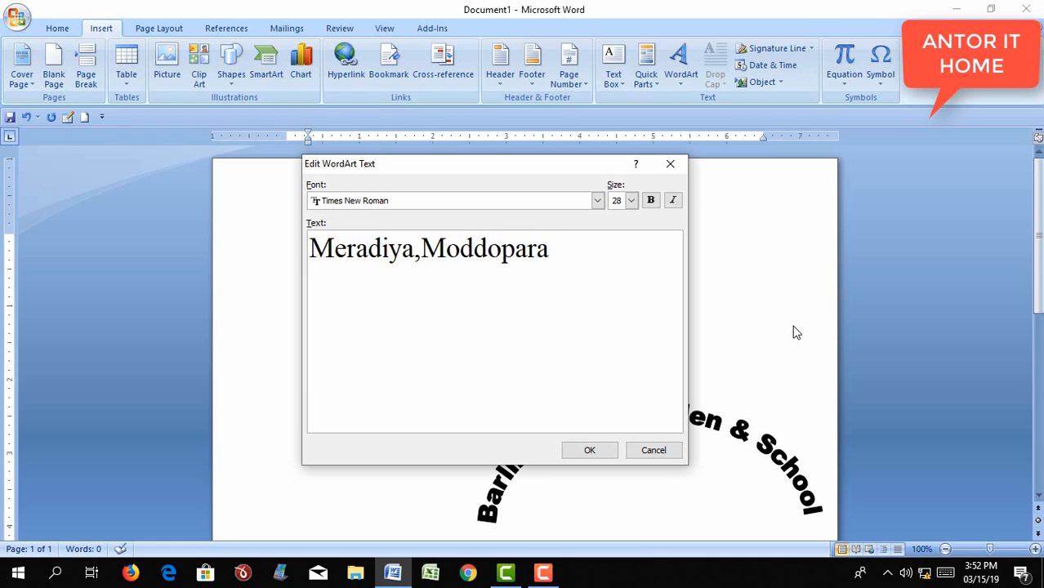
pyautogui.write('ra')
pyautogui.press('BackSpace')
pyautogui.write('-1219')
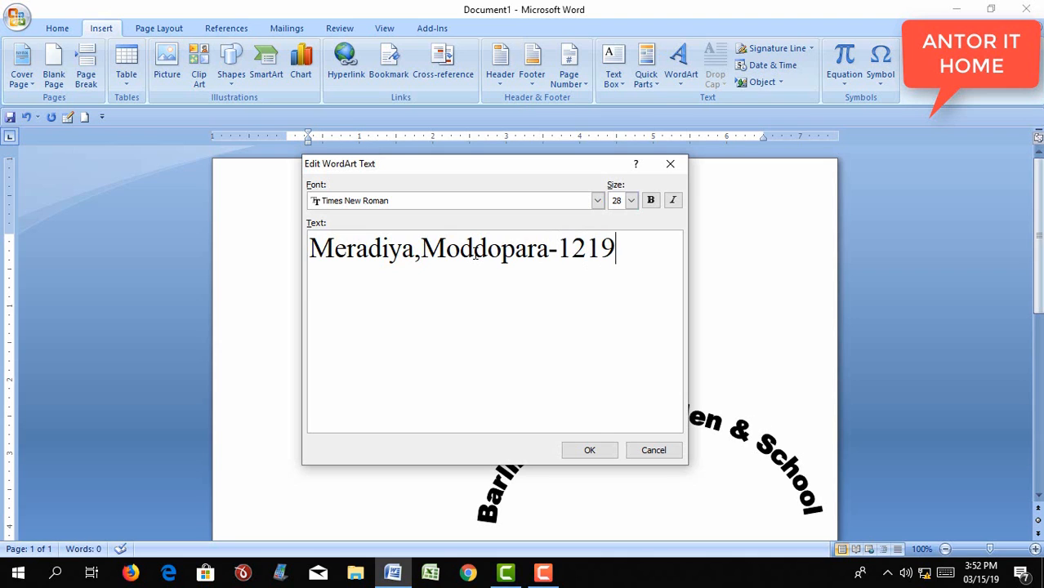
pyautogui.click(590, 452)
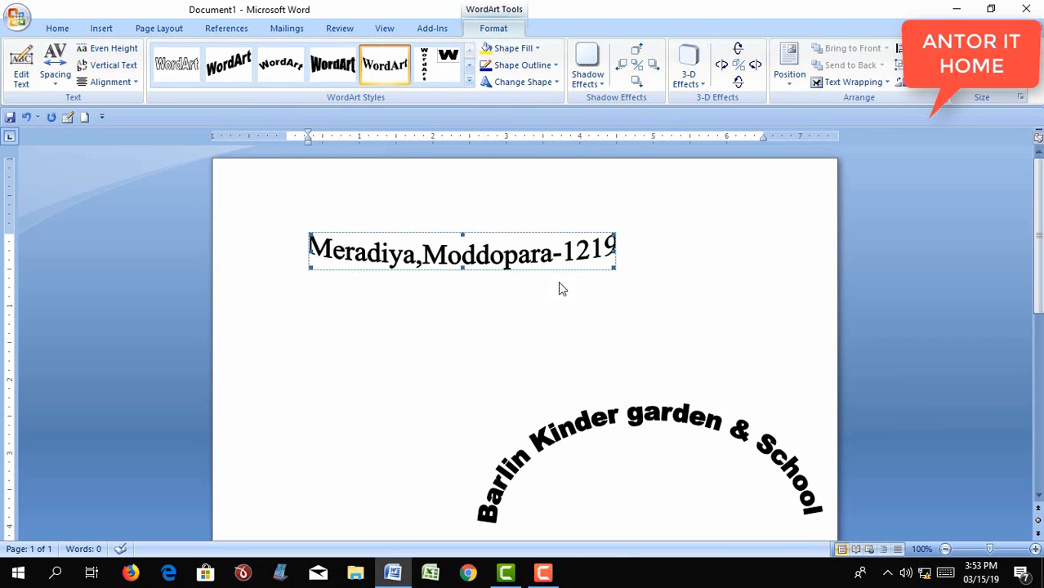
# Step: Set the address WordArt to In Front of Text, adjust its height, and move it down beside the start of the school name arch
pyautogui.click(849, 82)
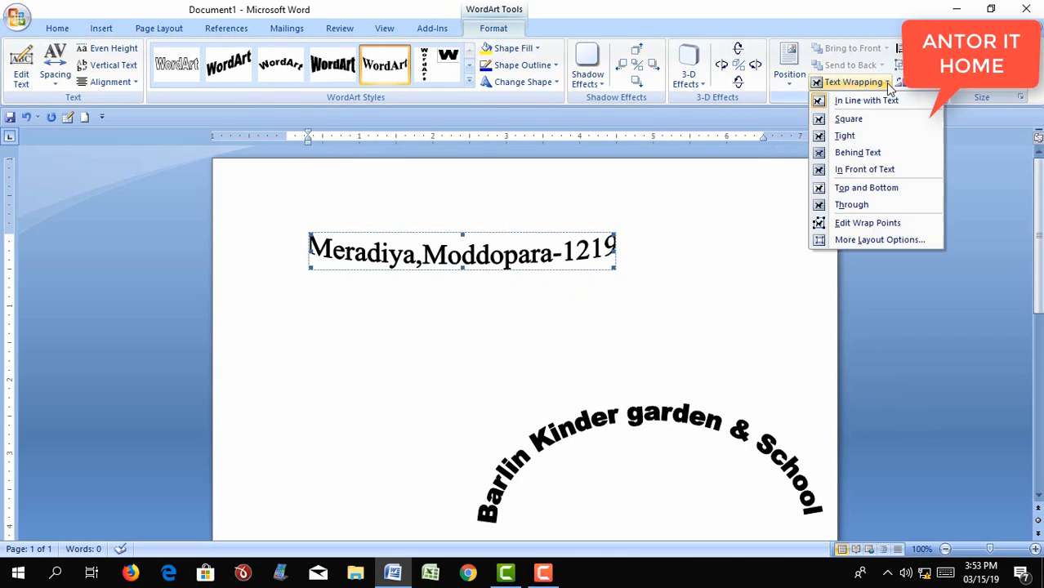
pyautogui.click(878, 173)
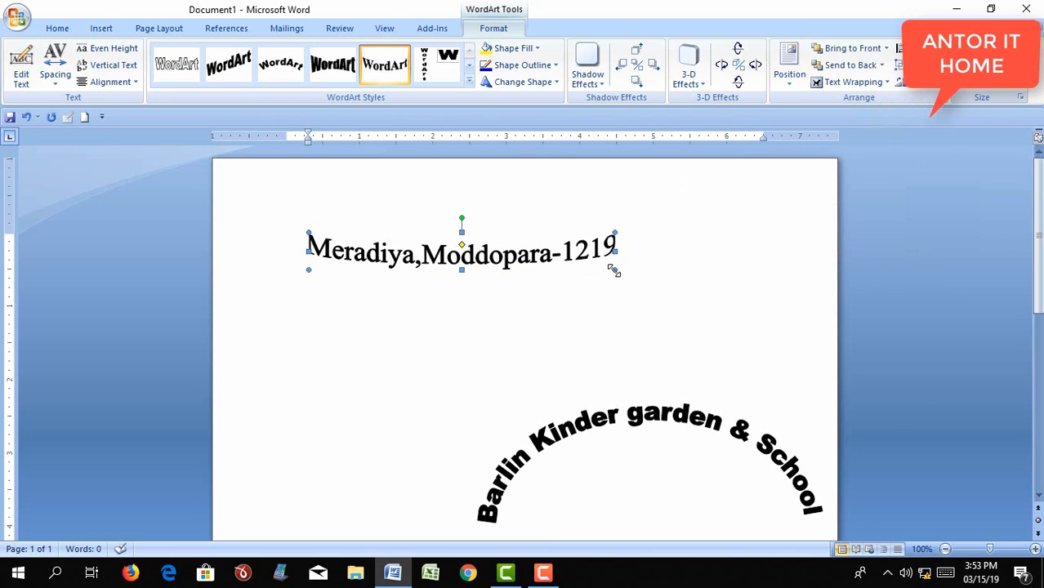
pyautogui.moveTo(614, 271); pyautogui.dragTo(611, 316)
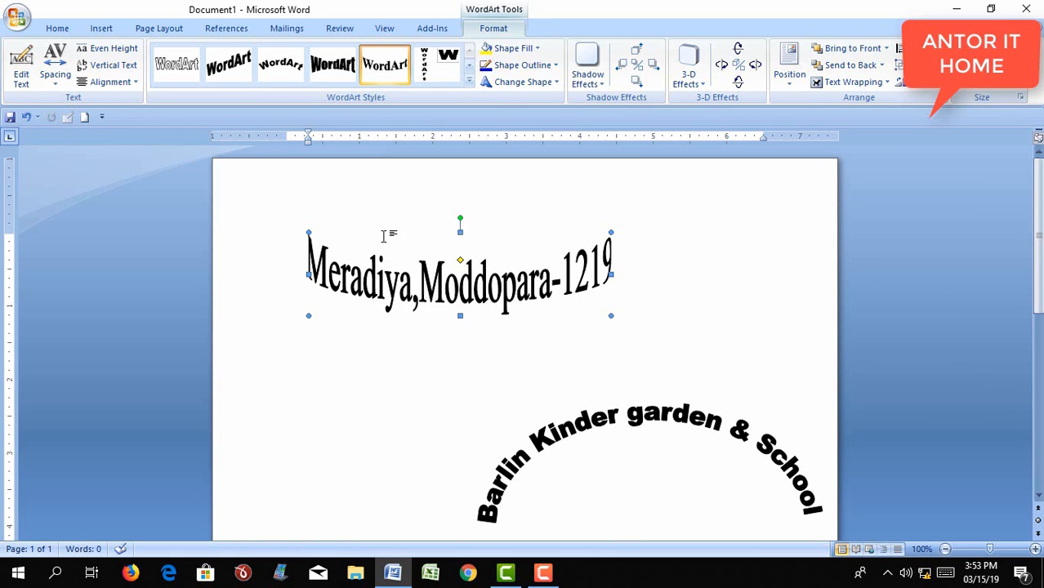
pyautogui.moveTo(460, 233); pyautogui.dragTo(460, 275)
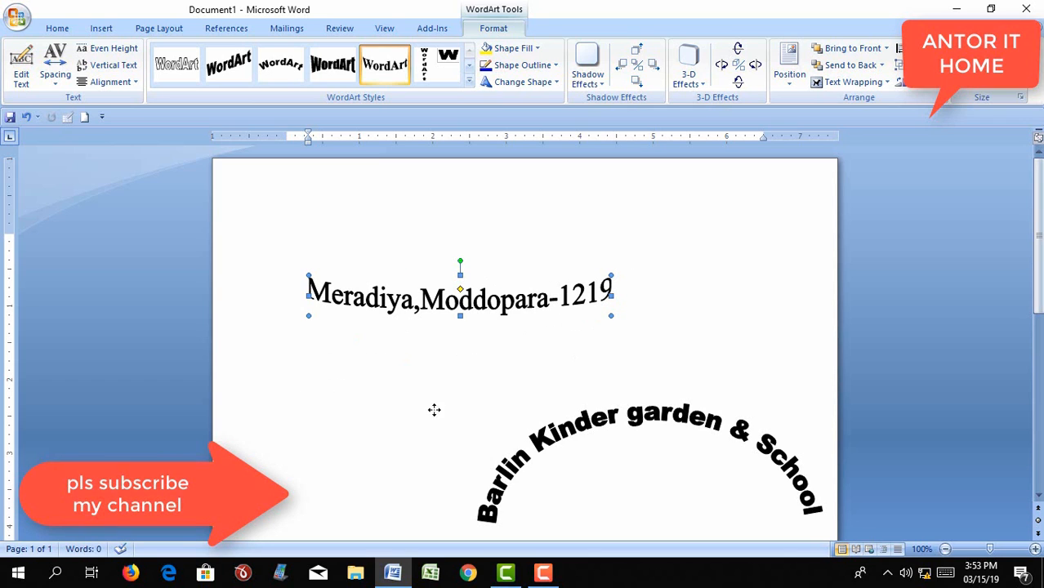
pyautogui.moveTo(434, 409); pyautogui.dragTo(380, 490)
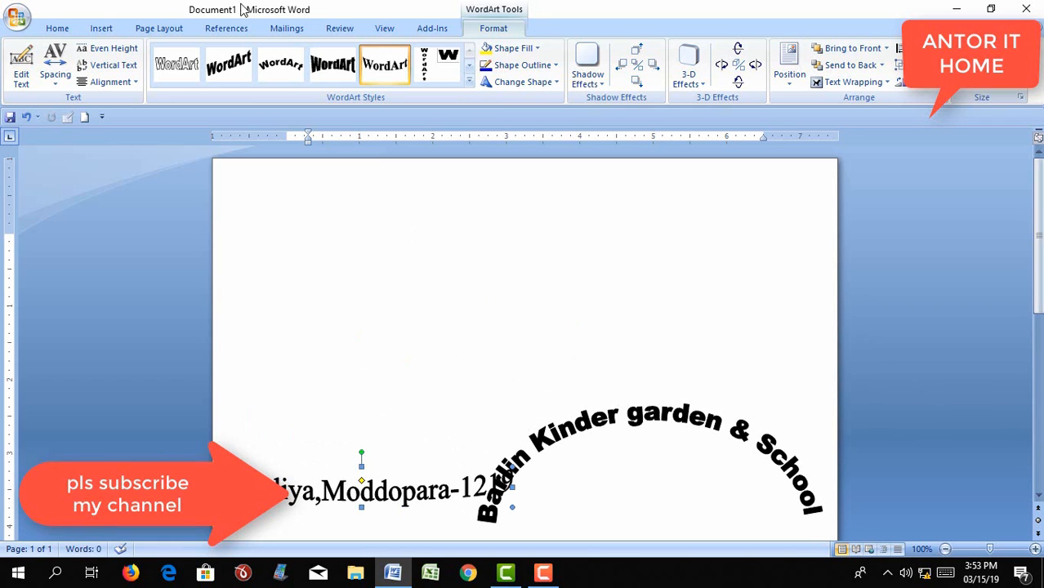
# Step: Draw an oval about 4.9 inches wide and 3.4 inches high in the upper middle of the page
pyautogui.click(102, 28)
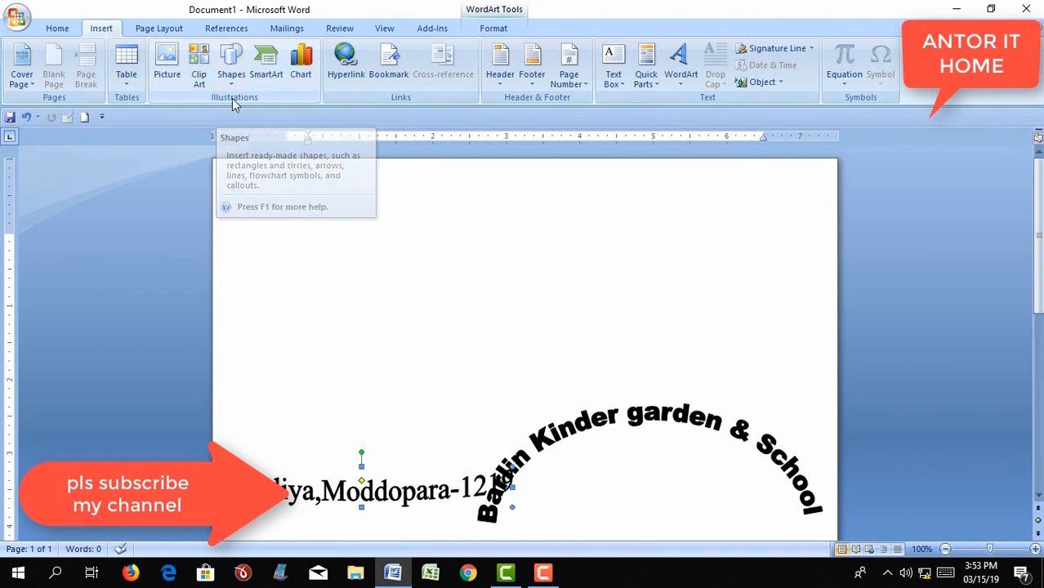
pyautogui.click(234, 86)
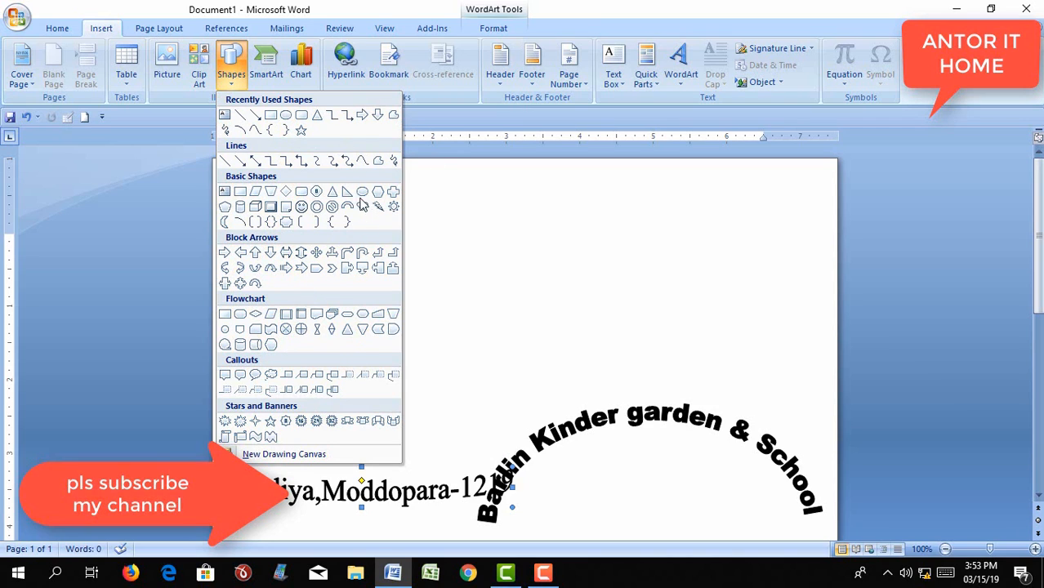
pyautogui.click(283, 116)
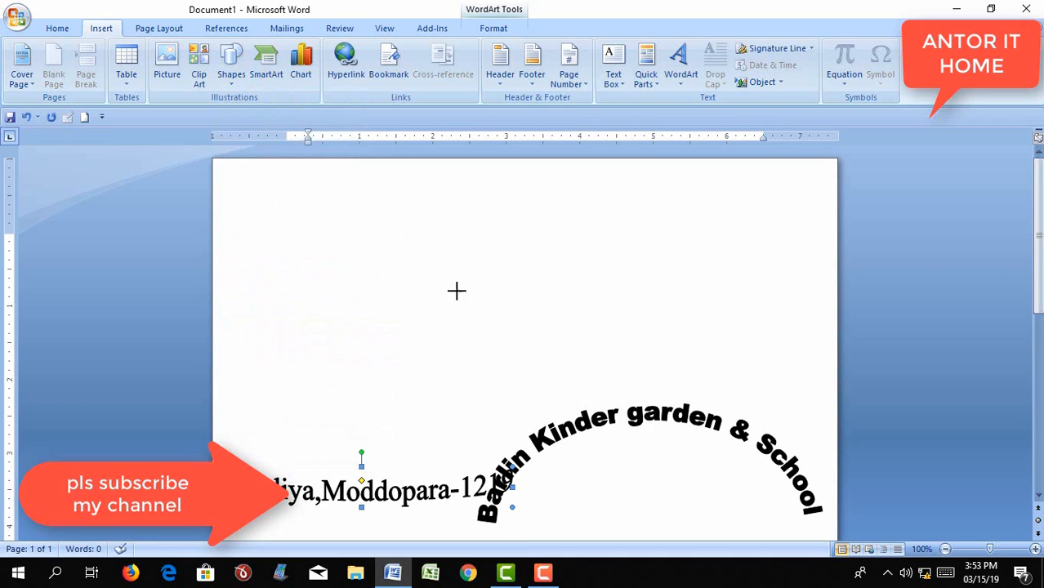
pyautogui.moveTo(339, 203)
pyautogui.mouseDown()
pyautogui.moveTo(729, 441)
pyautogui.moveTo(720, 488)
pyautogui.moveTo(697, 454)
pyautogui.mouseUp()
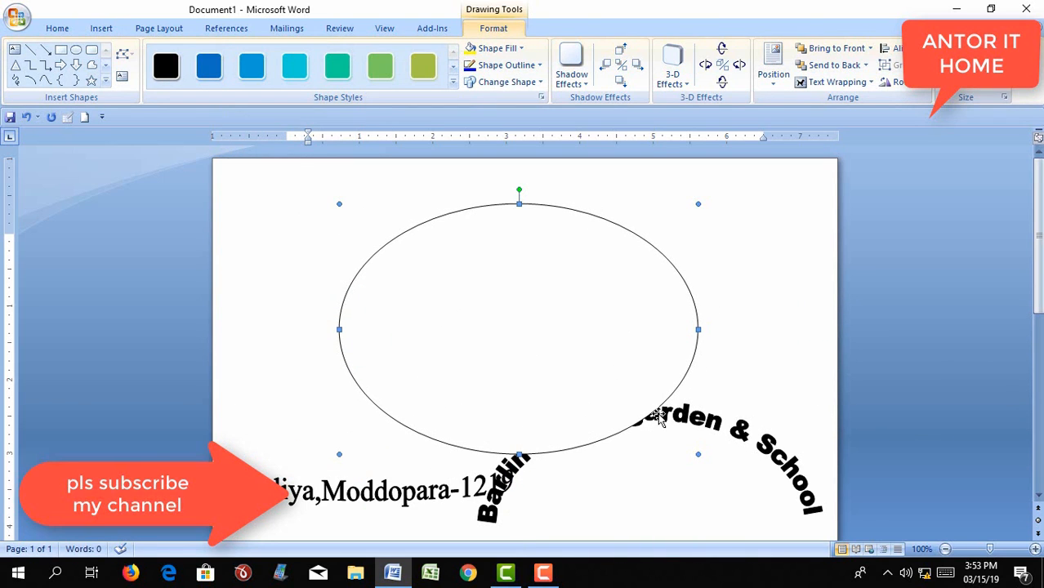
# Step: Choose In Front of Text wrapping for the oval and move it toward the page's upper left corner, above the address
pyautogui.click(840, 83)
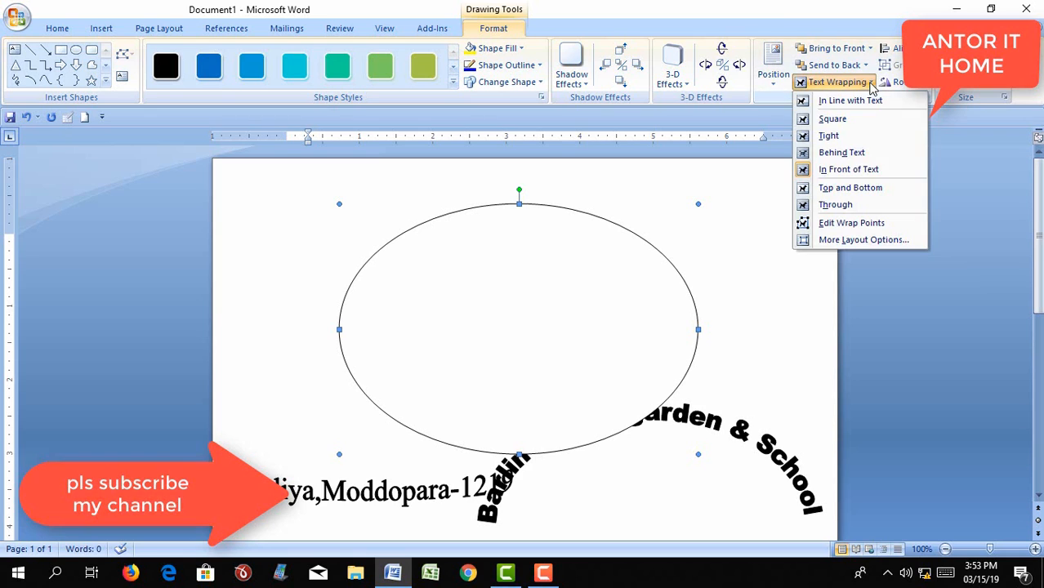
pyautogui.click(846, 178)
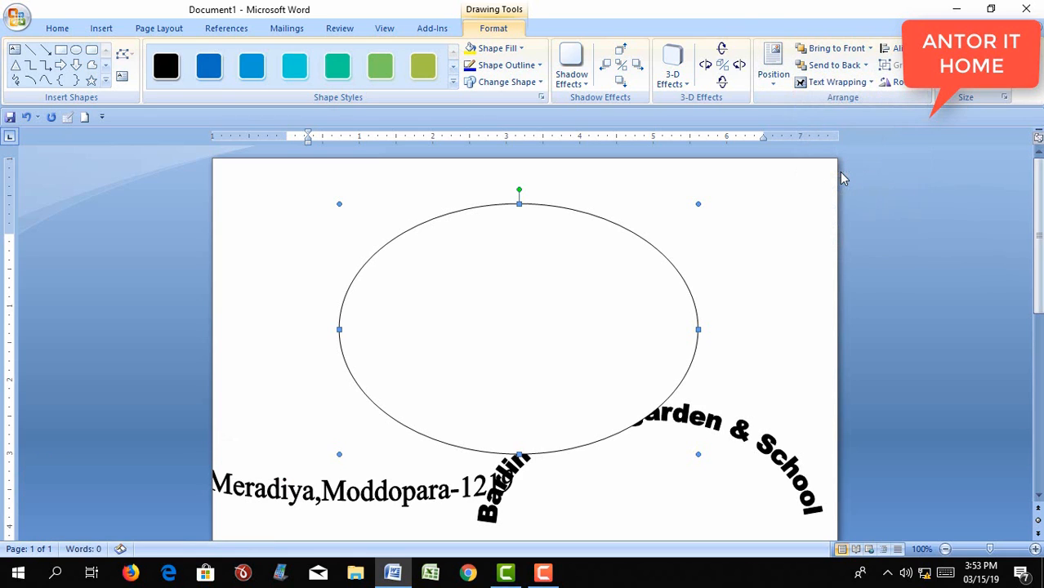
pyautogui.moveTo(540, 207); pyautogui.dragTo(467, 181)
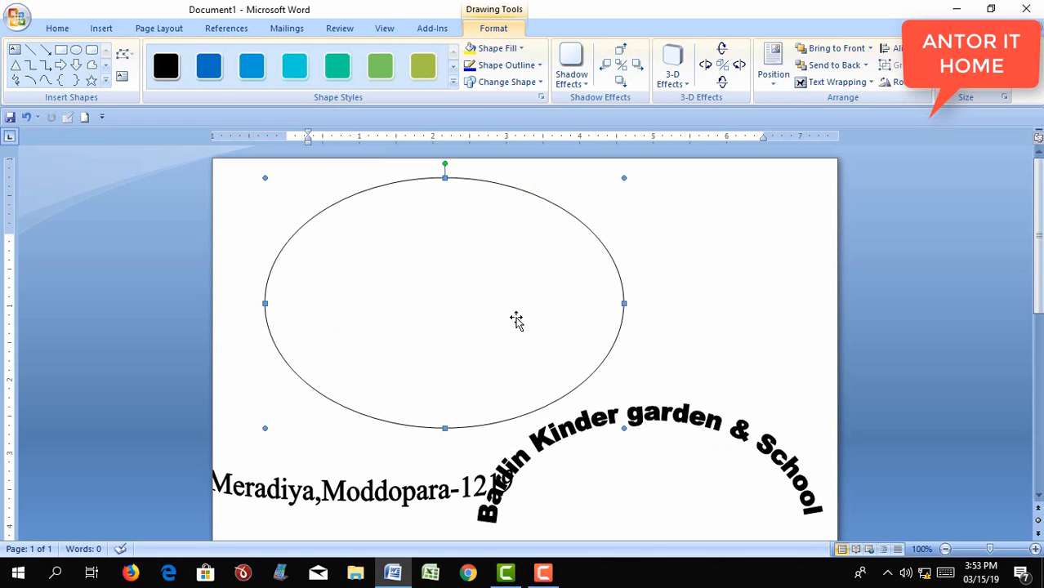
pyautogui.moveTo(665, 419)
pyautogui.mouseDown()
pyautogui.moveTo(525, 334)
pyautogui.moveTo(478, 224)
pyautogui.moveTo(454, 200)
pyautogui.moveTo(664, 407)
pyautogui.moveTo(654, 404)
pyautogui.mouseUp()
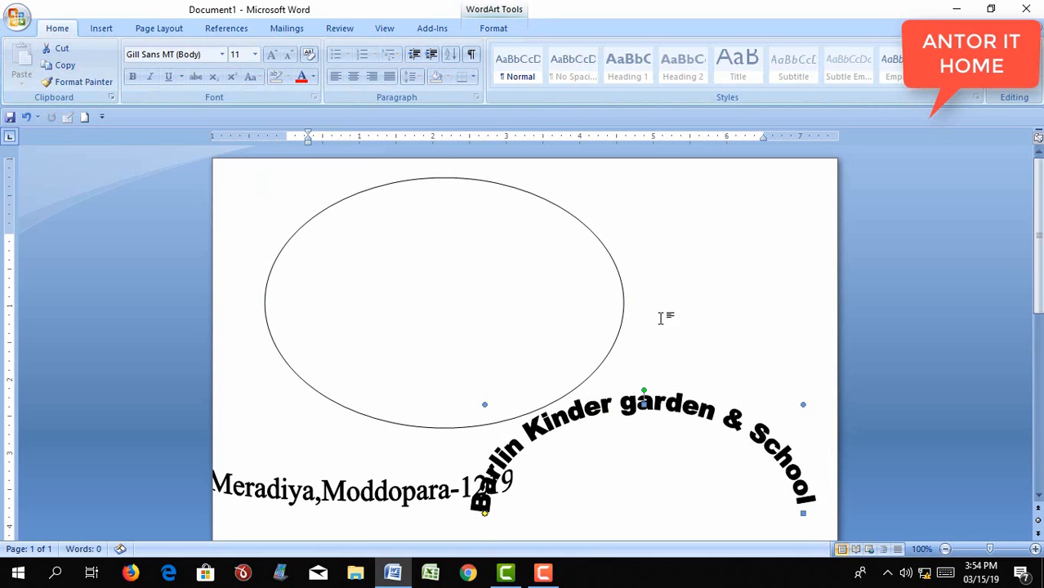
pyautogui.click(503, 248)
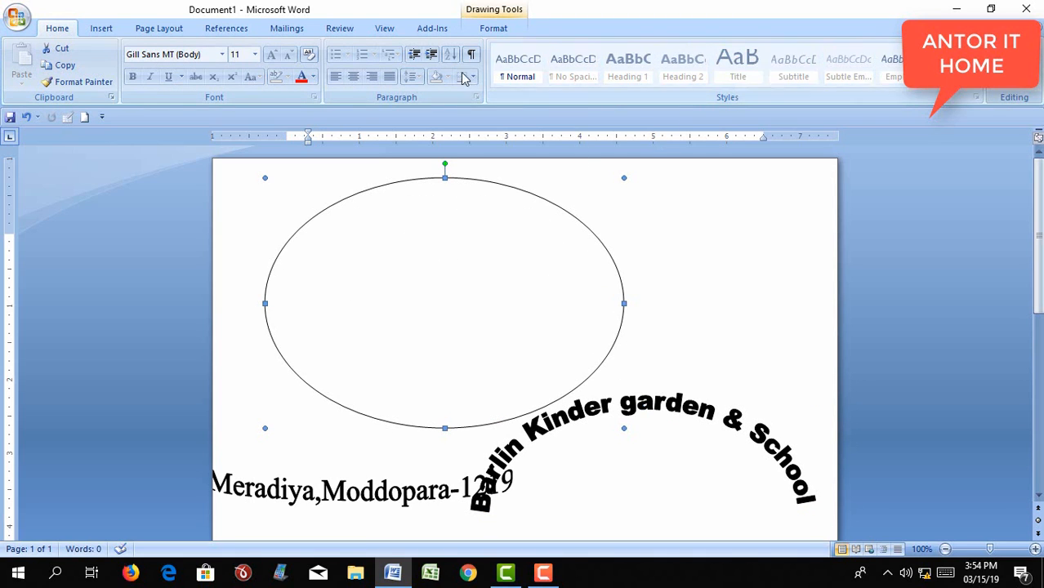
pyautogui.click(491, 28)
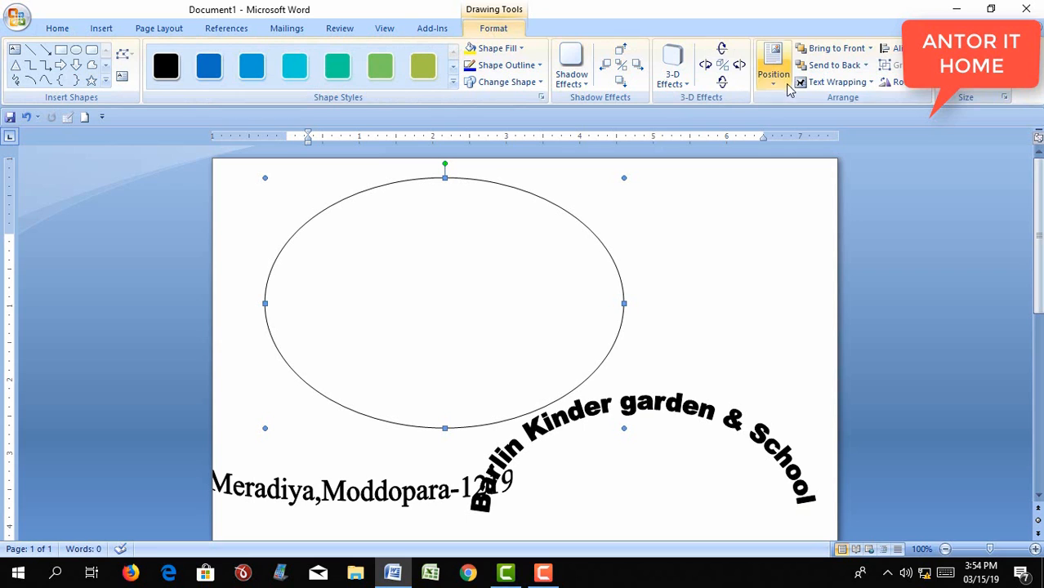
pyautogui.click(867, 83)
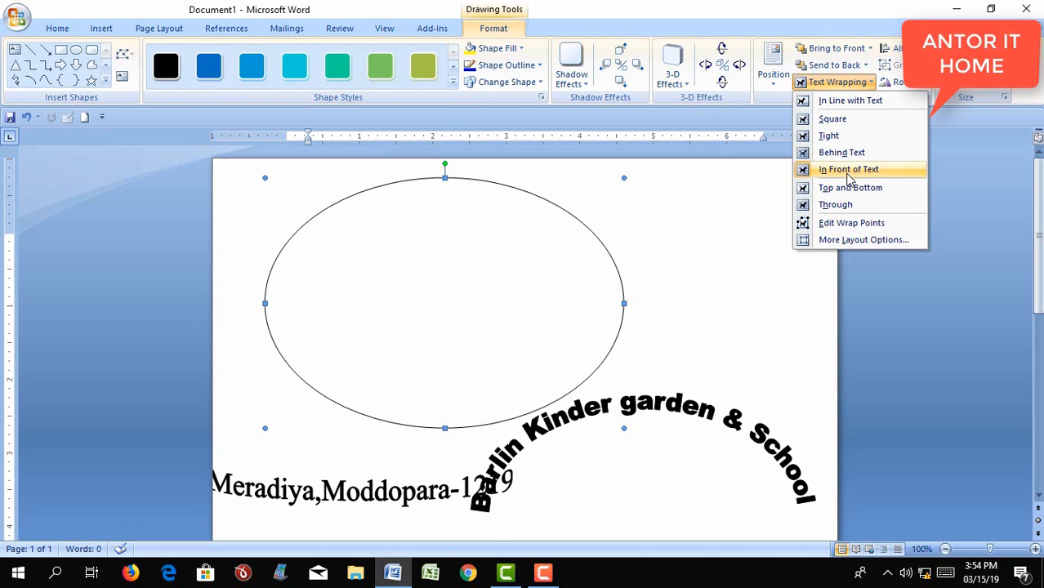
pyautogui.click(756, 268)
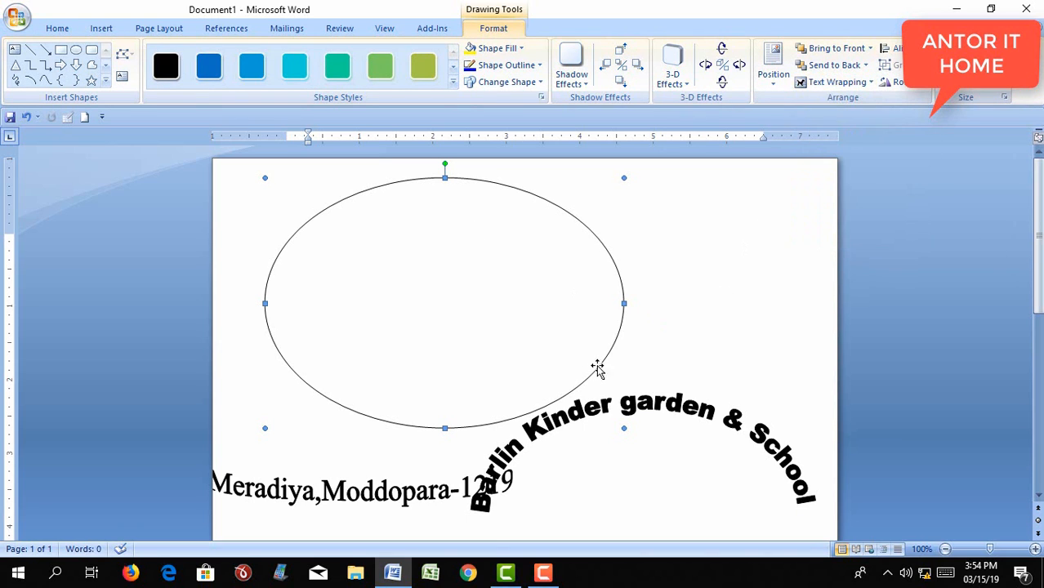
# Step: Move the school name WordArt inside the oval and set its text wrapping to Behind Text
pyautogui.click(631, 406)
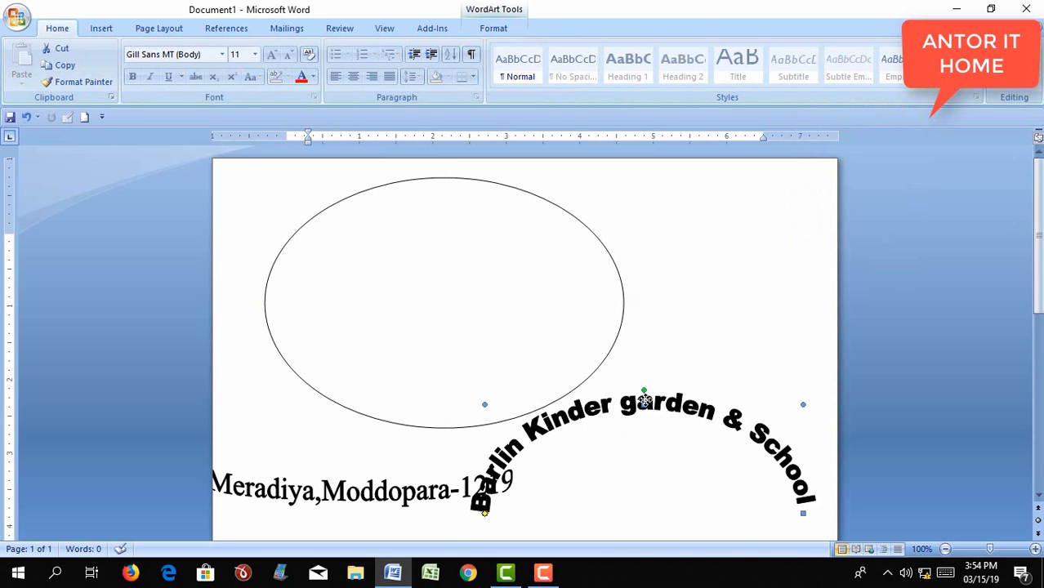
pyautogui.moveTo(500, 247); pyautogui.dragTo(461, 196)
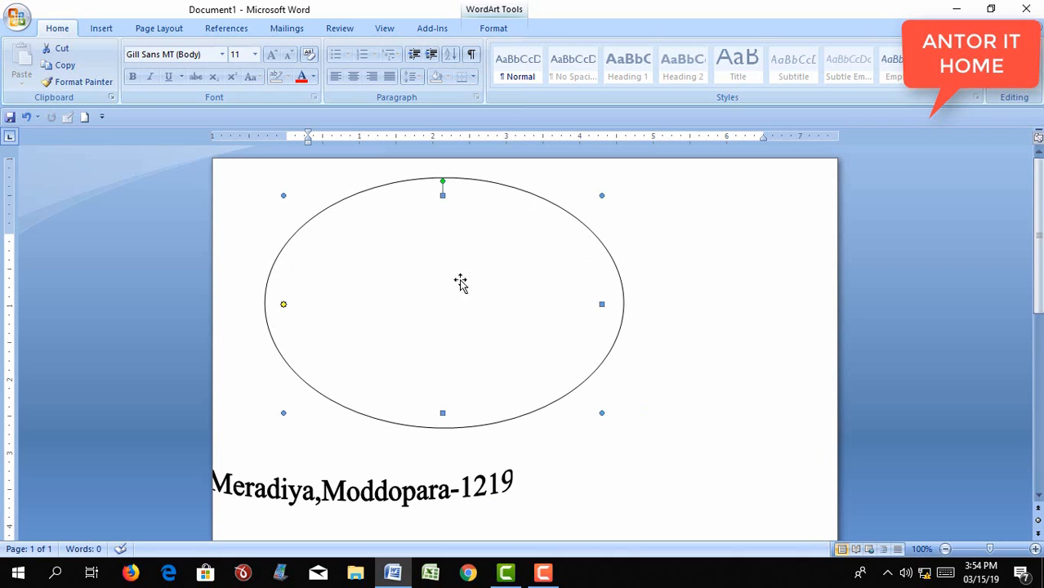
pyautogui.click(493, 29)
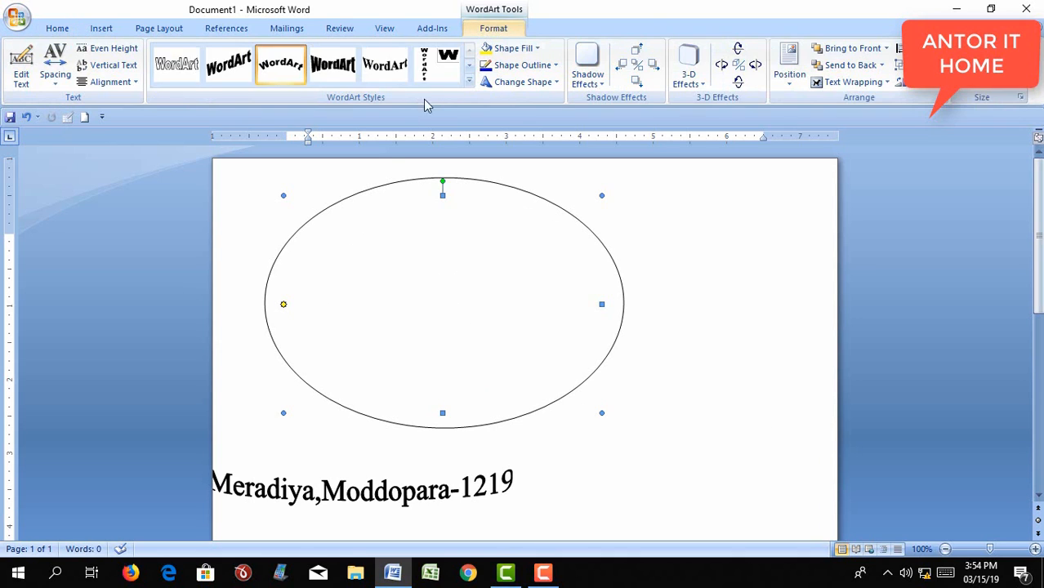
pyautogui.click(881, 85)
pyautogui.click(872, 169)
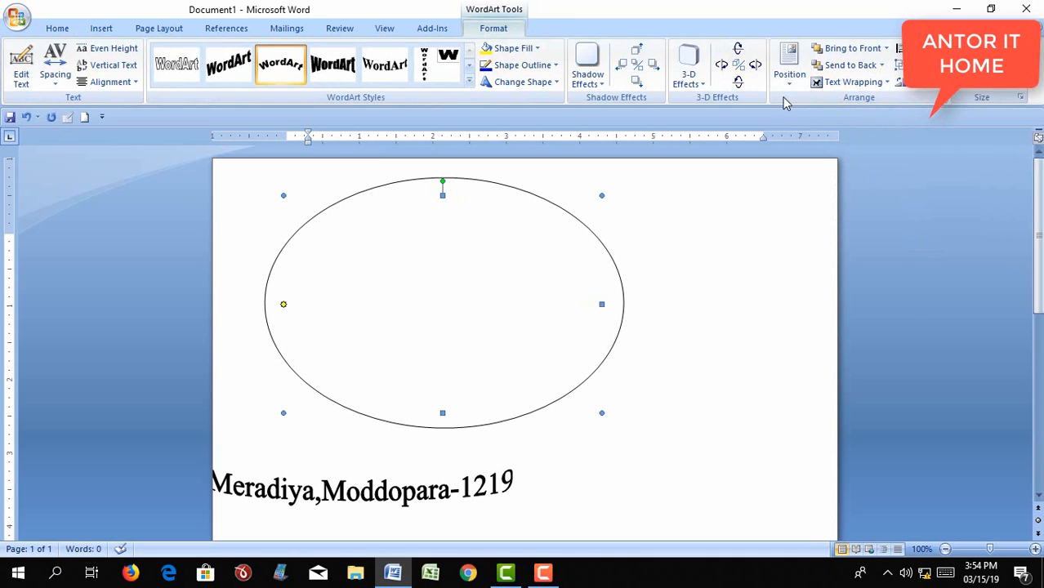
pyautogui.click(882, 85)
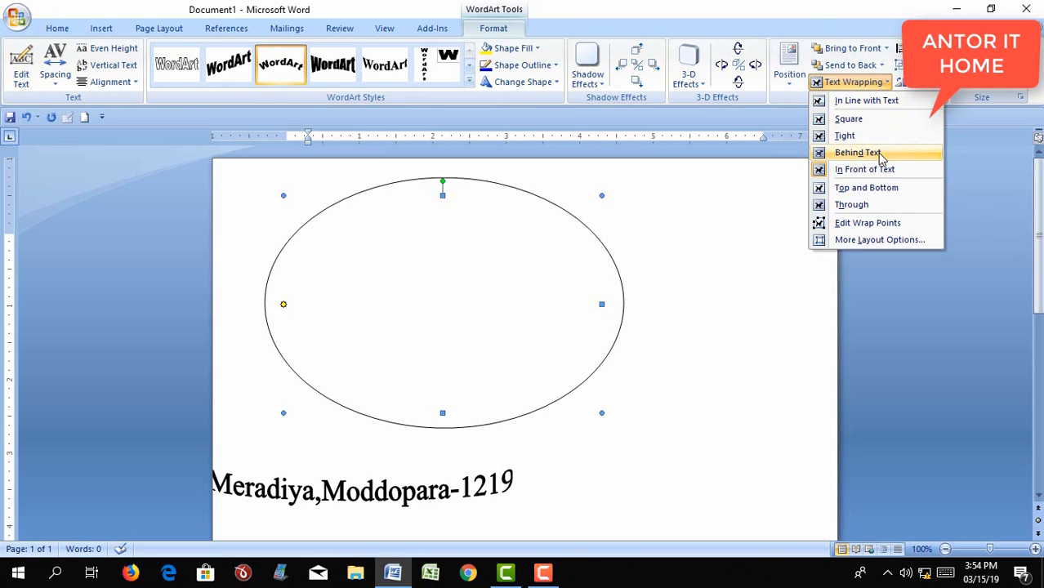
pyautogui.click(880, 158)
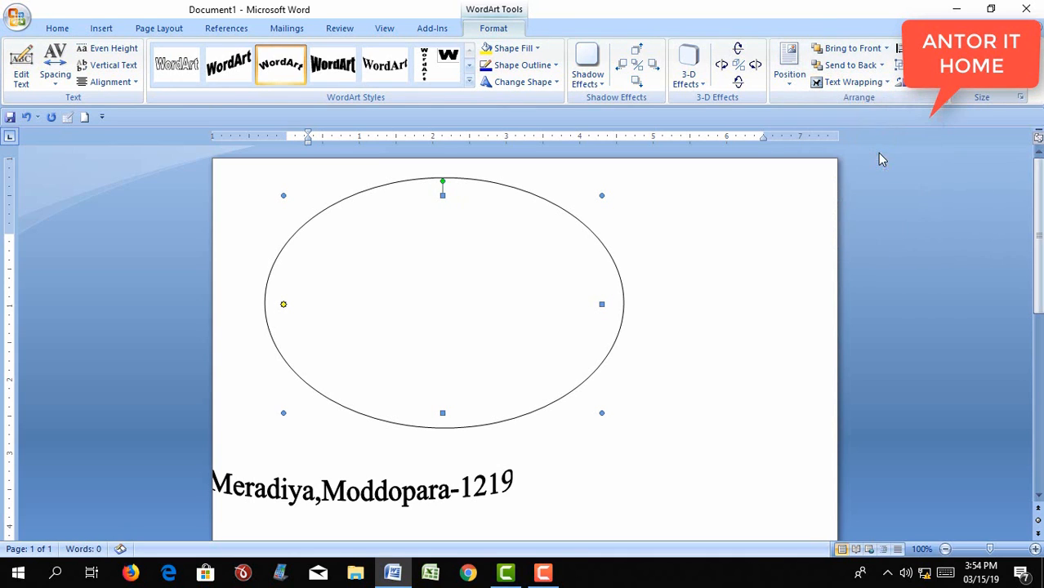
# Step: Set the oval's text wrapping to Behind Text and send it behind the school name WordArt
pyautogui.click(585, 228)
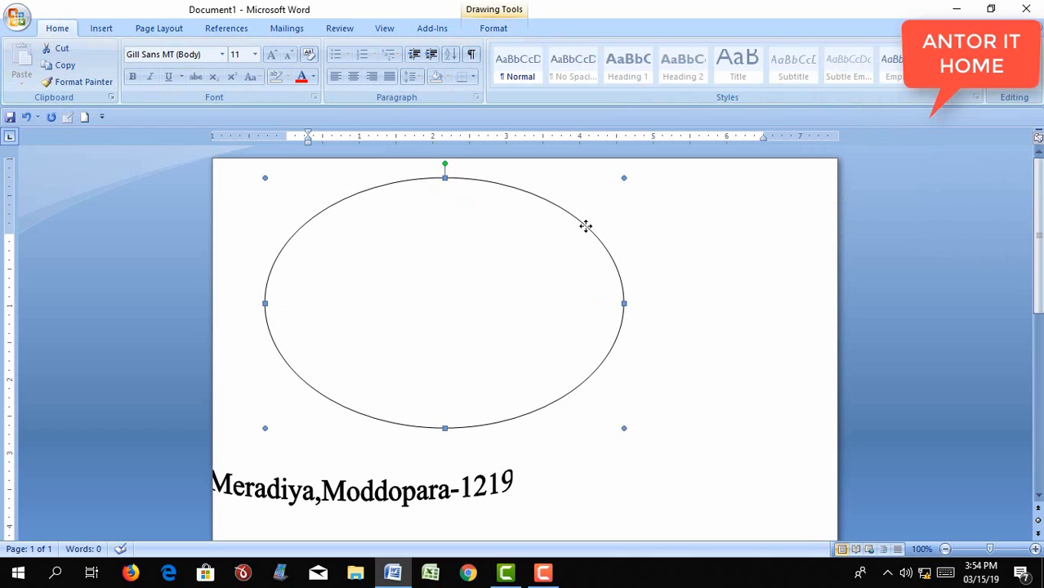
pyautogui.click(507, 30)
pyautogui.click(869, 85)
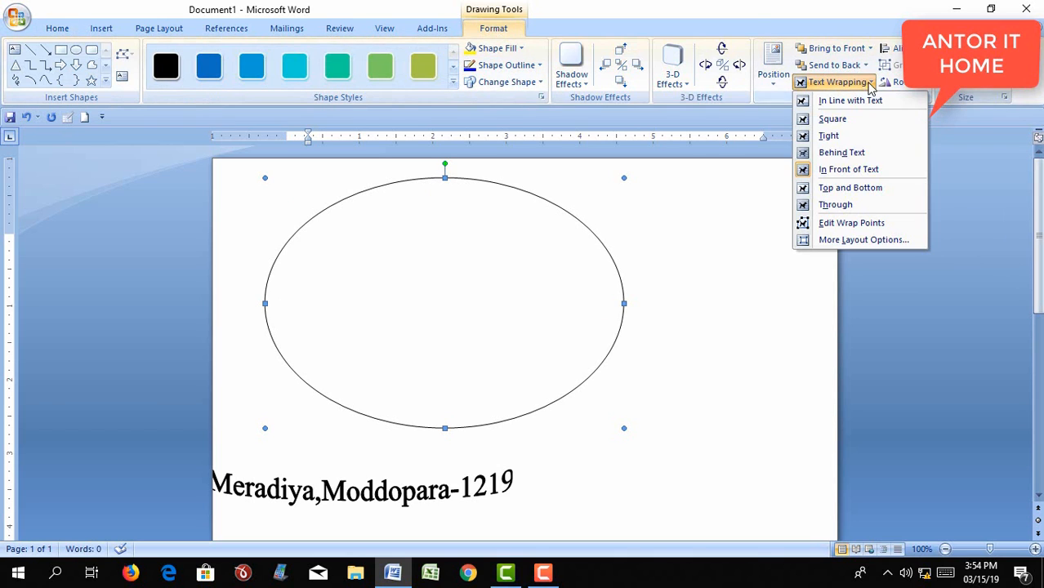
pyautogui.click(851, 155)
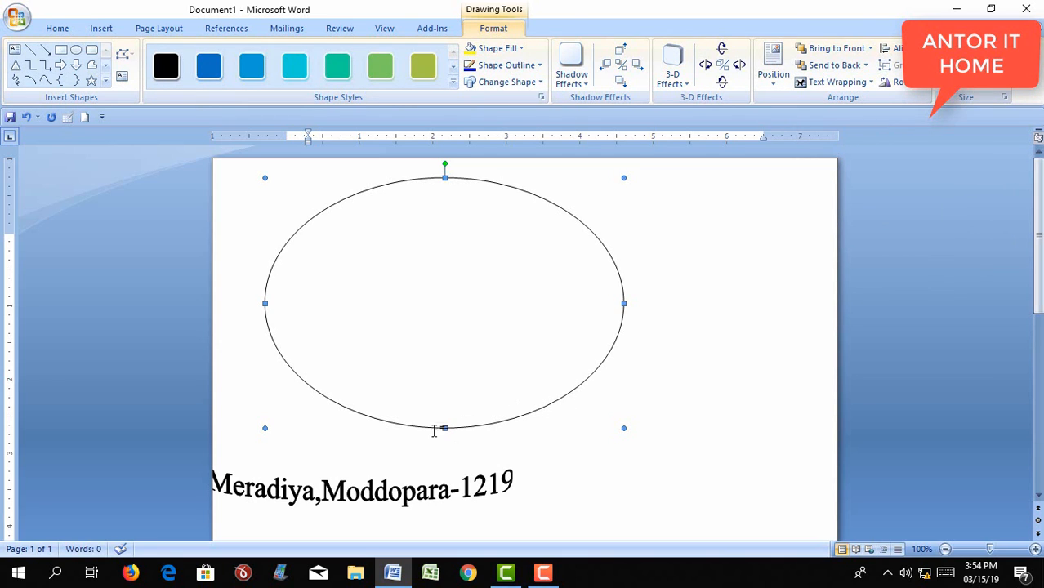
pyautogui.press('Escape')
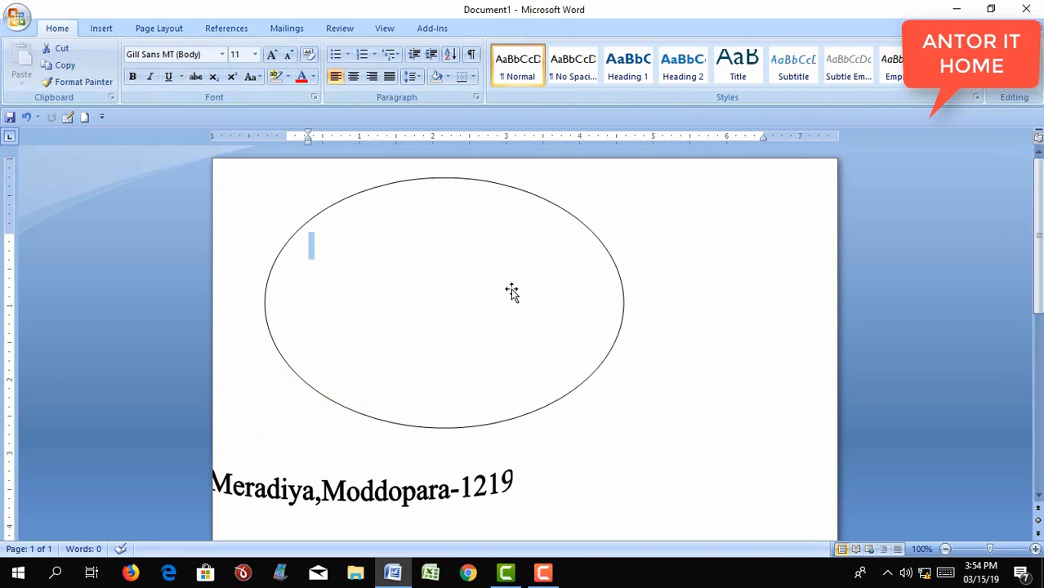
pyautogui.click(586, 228)
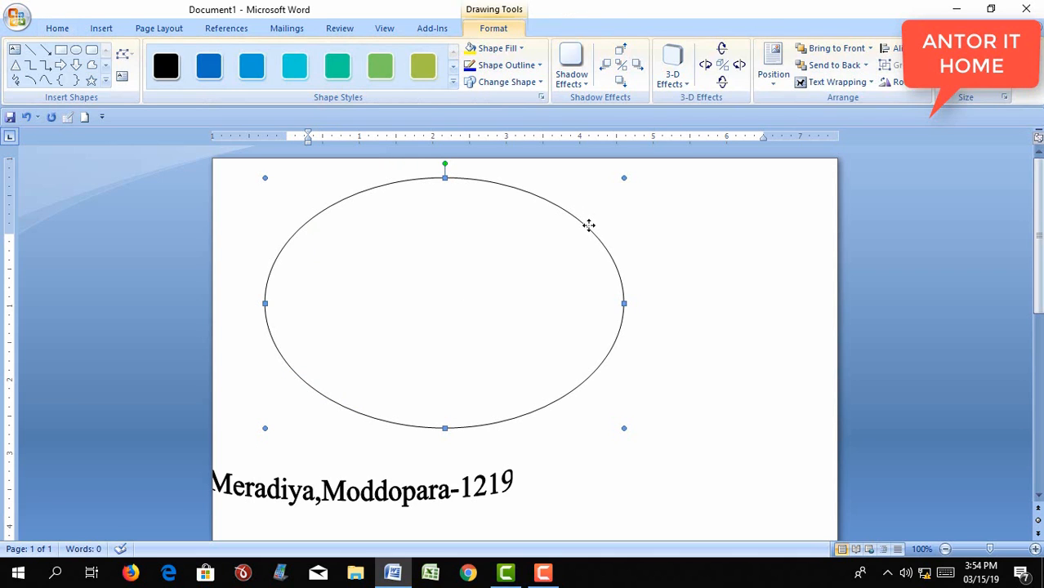
pyautogui.click(830, 66)
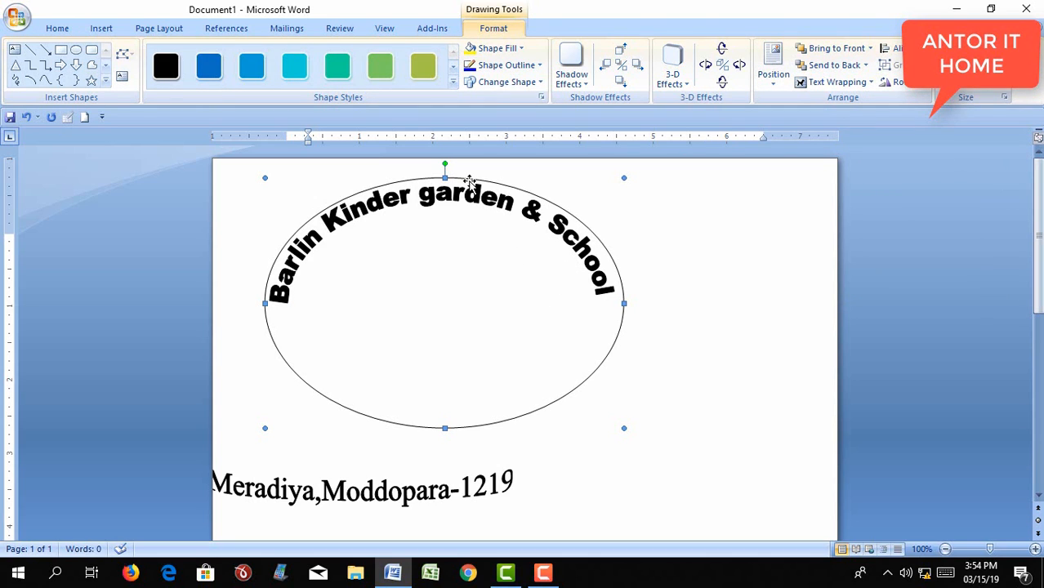
# Step: Nudge the school name WordArt down and slightly left inside the oval, away from the outline's upper edge
pyautogui.click(443, 194)
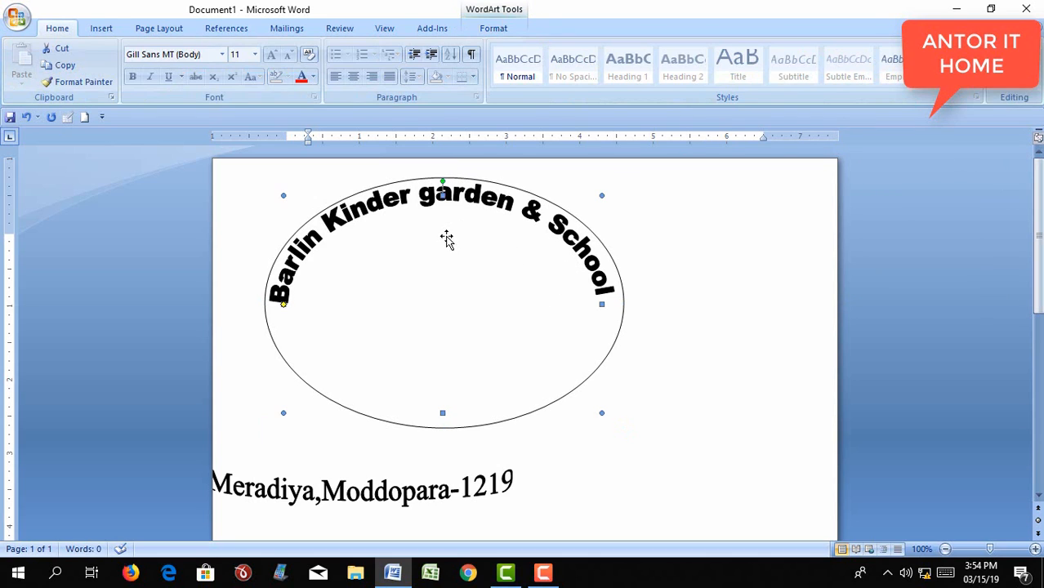
pyautogui.press('Down')
pyautogui.press('Down')
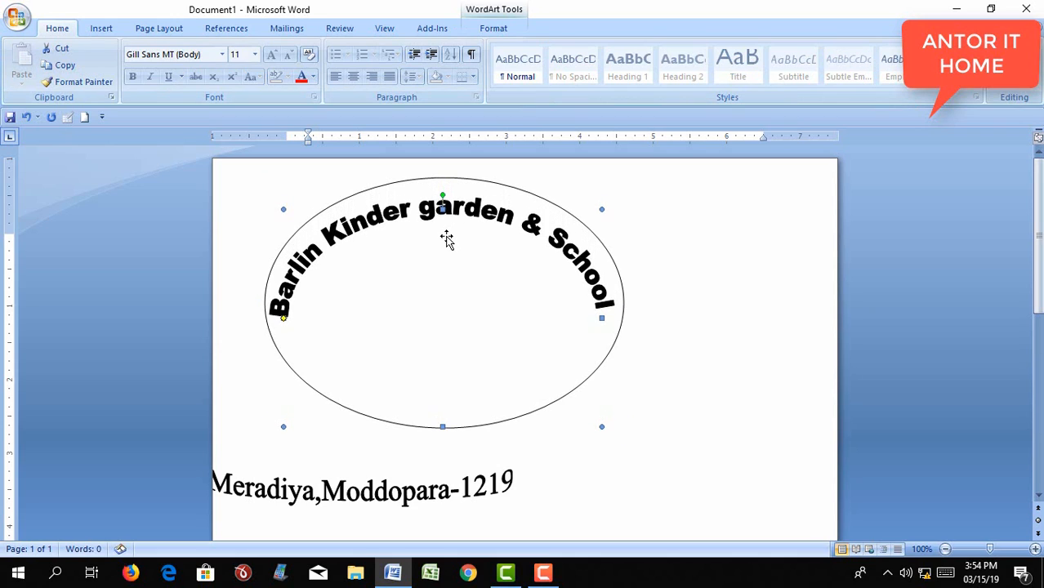
pyautogui.hotkey('ctrl', 'Left')
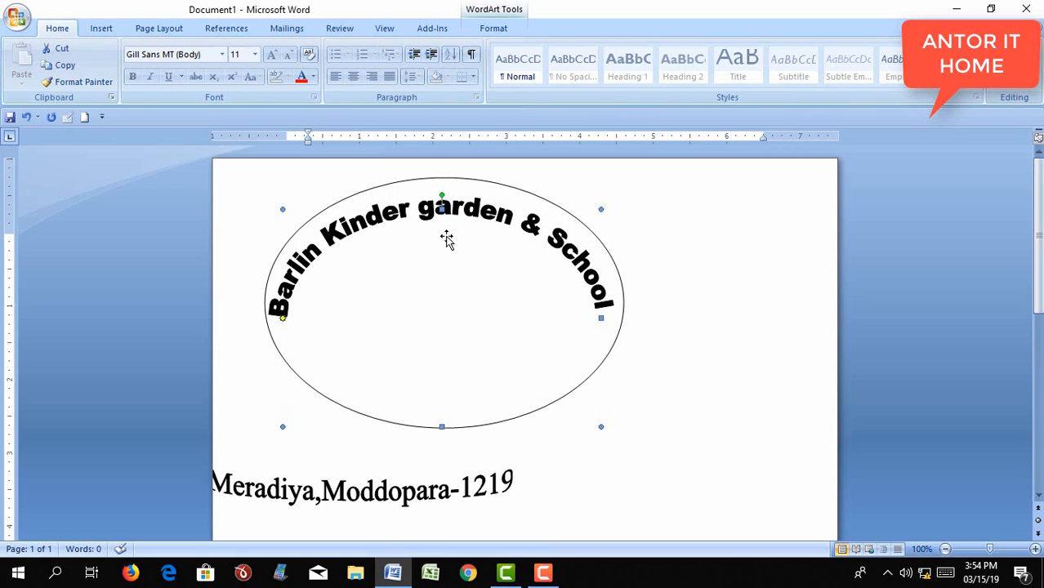
pyautogui.hotkey('ctrl', 'Up')
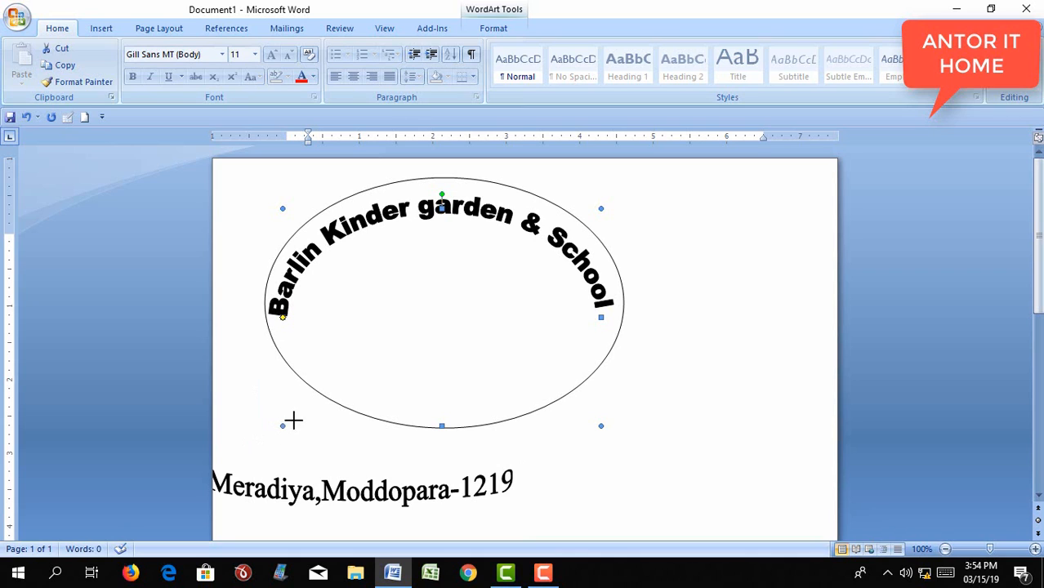
# Step: Shrink the school name arch slightly from its lower-left corner and nudge it up and left until it is centered in the oval
pyautogui.moveTo(311, 415); pyautogui.dragTo(295, 419)
pyautogui.press('Up')
pyautogui.press('Up')
pyautogui.press('Up')
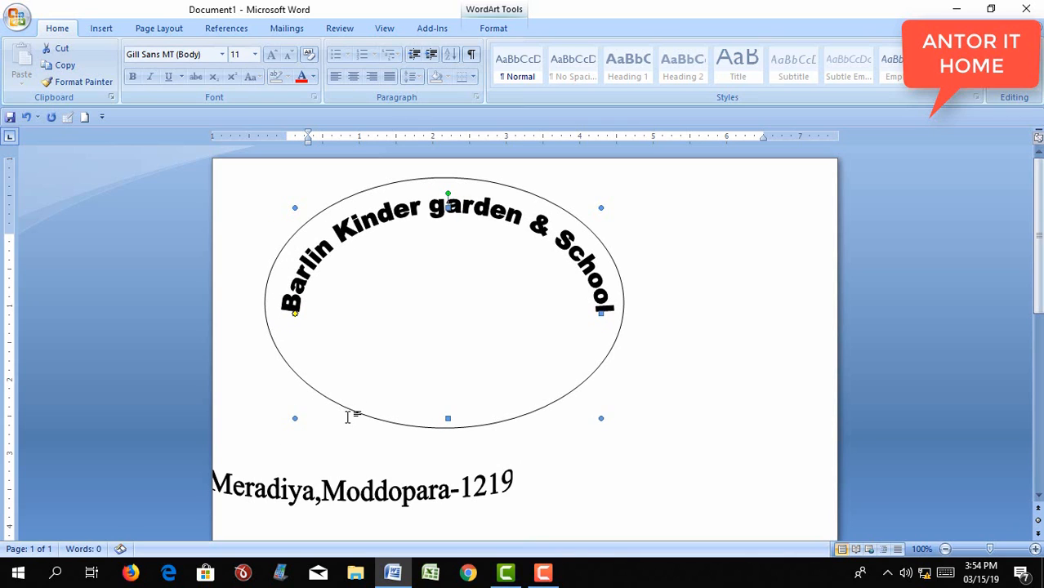
pyautogui.press('Left')
pyautogui.press('Left')
pyautogui.press('Left')
pyautogui.press('Left')
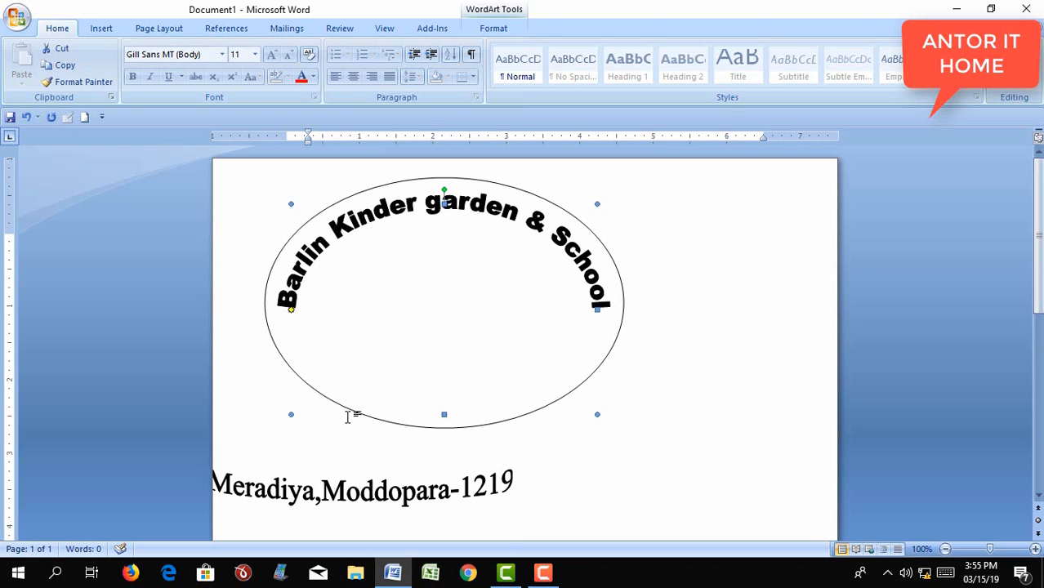
pyautogui.click(712, 430)
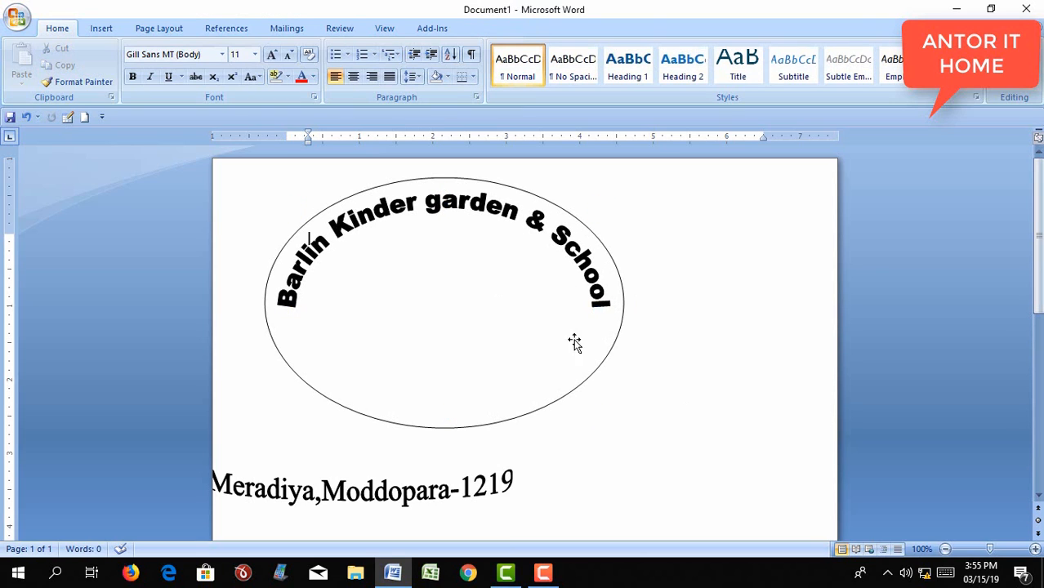
# Step: Give the oval a 6 pt outline in the standard green color
pyautogui.click(499, 181)
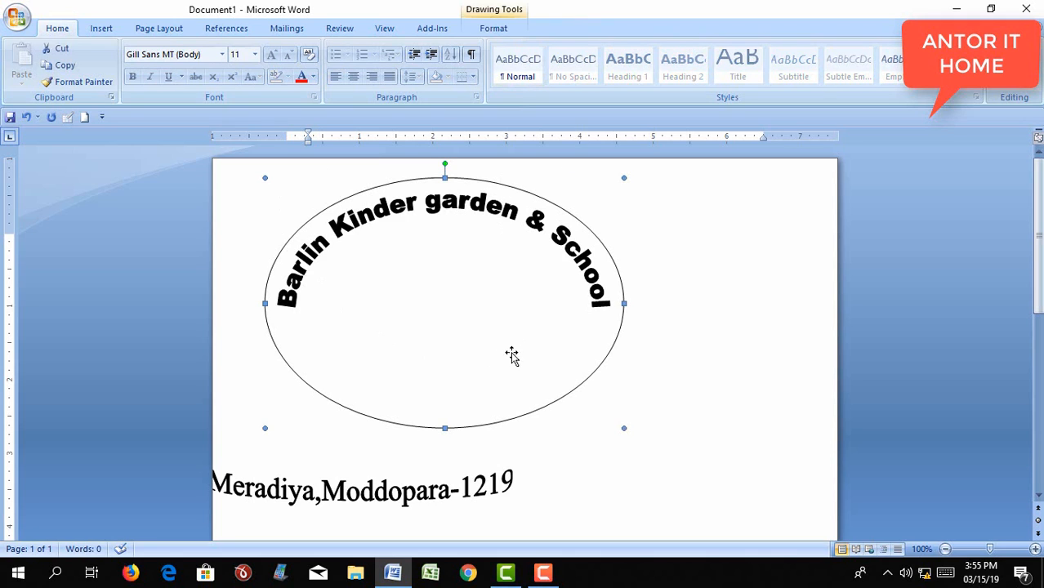
pyautogui.click(503, 34)
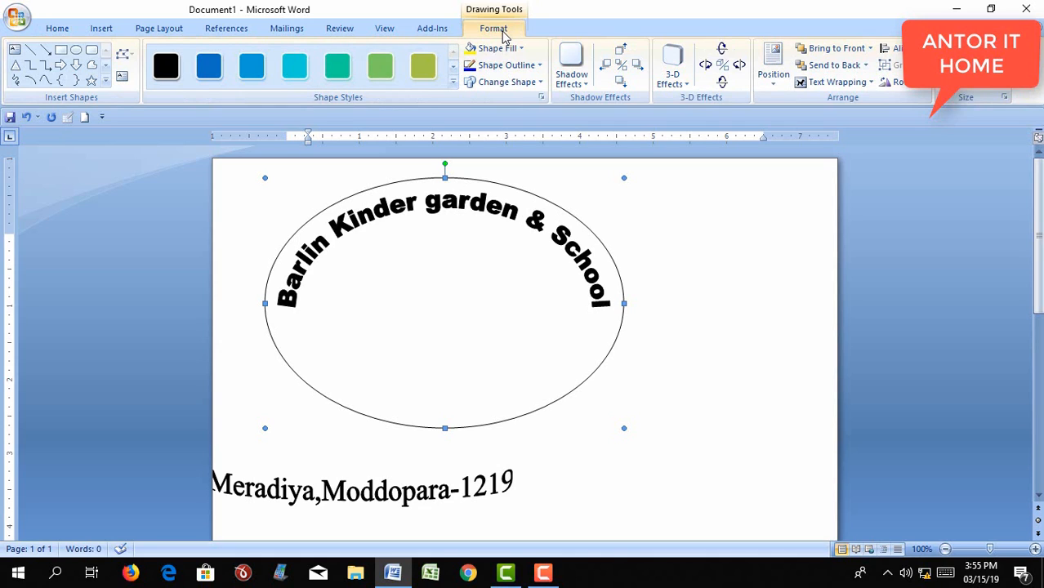
pyautogui.click(539, 67)
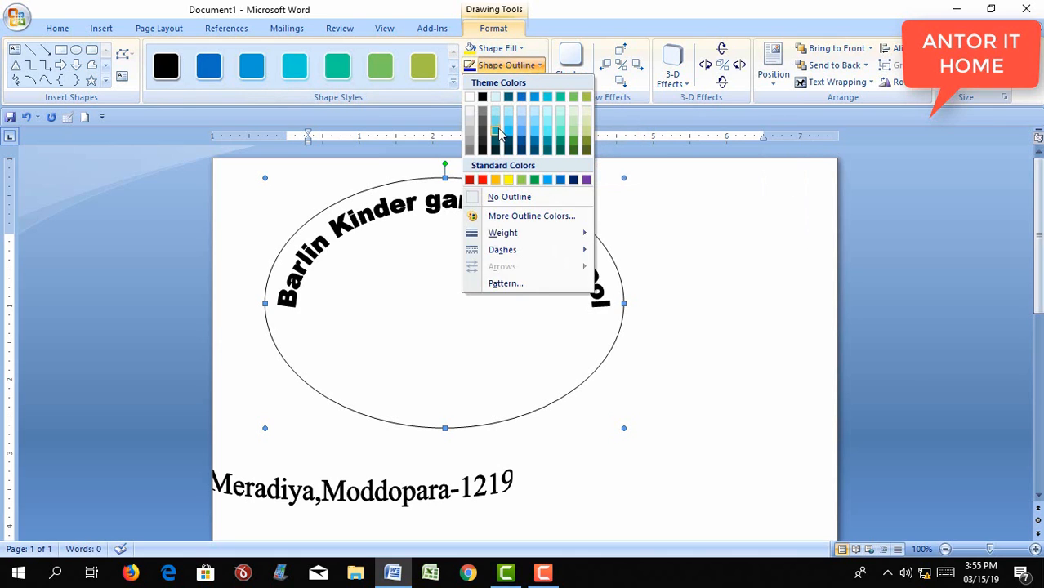
pyautogui.moveTo(530, 233)
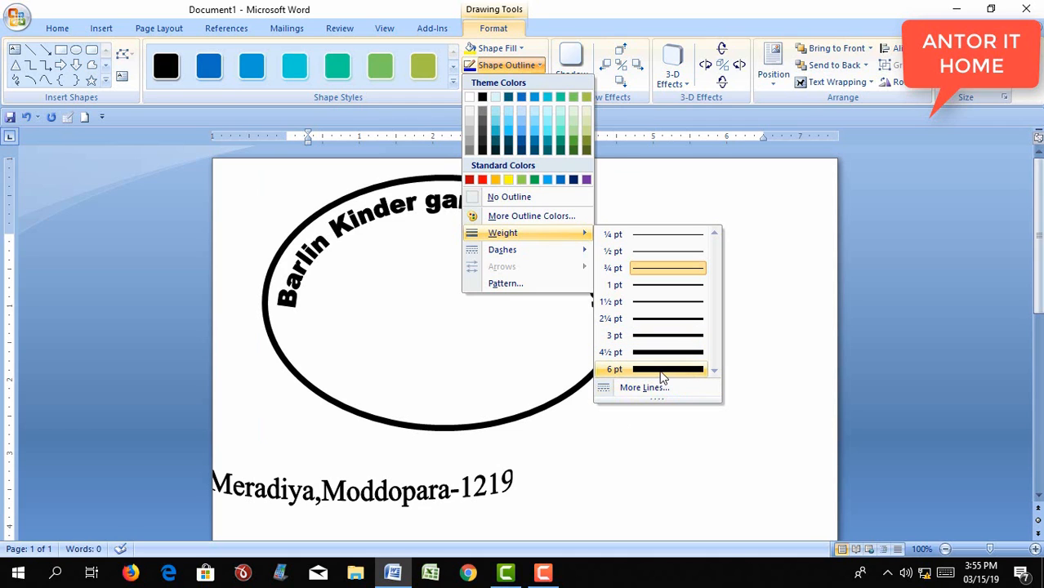
pyautogui.click(663, 369)
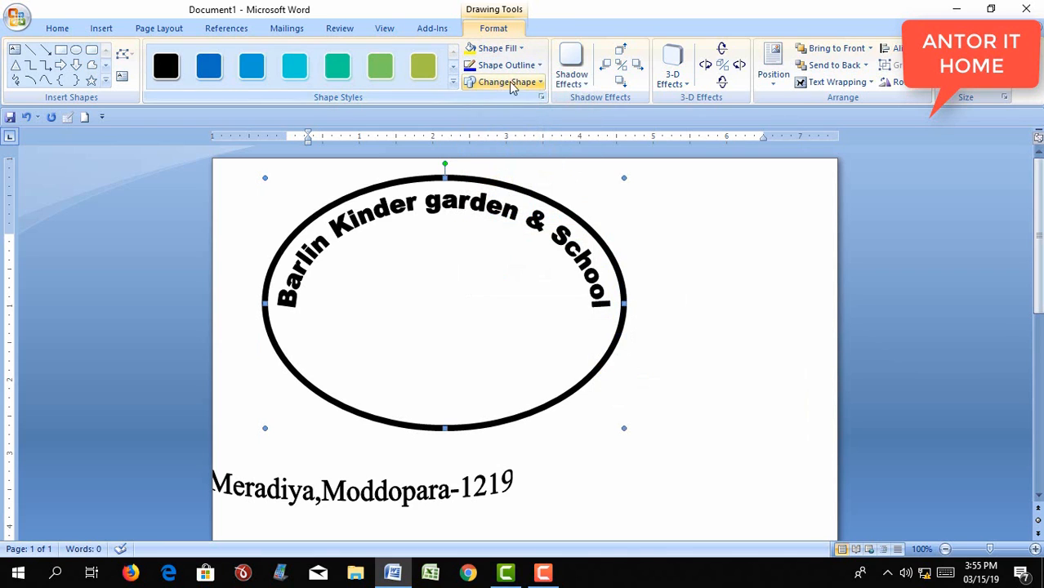
pyautogui.click(538, 67)
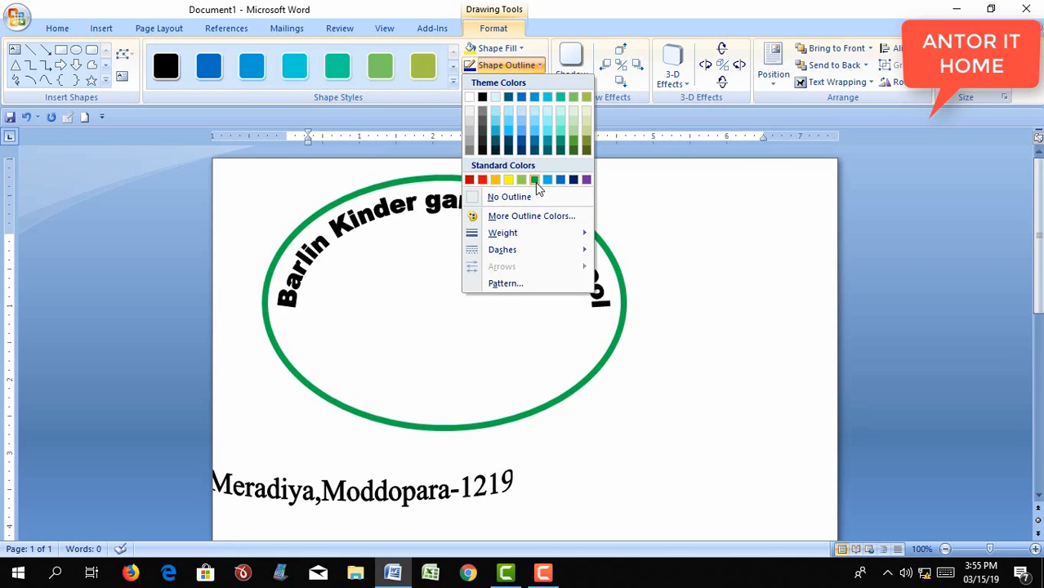
pyautogui.click(535, 181)
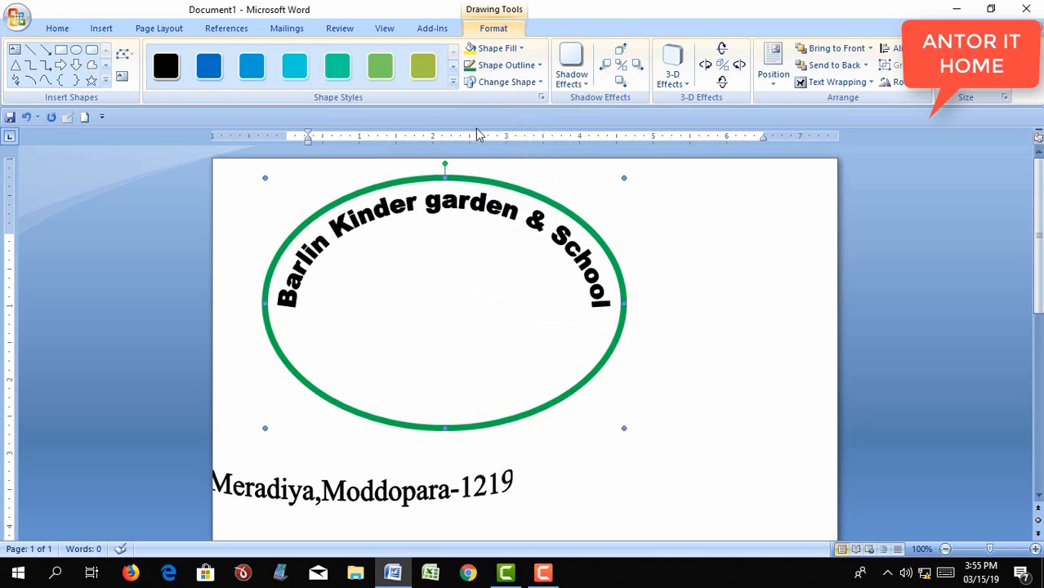
pyautogui.click(542, 572)
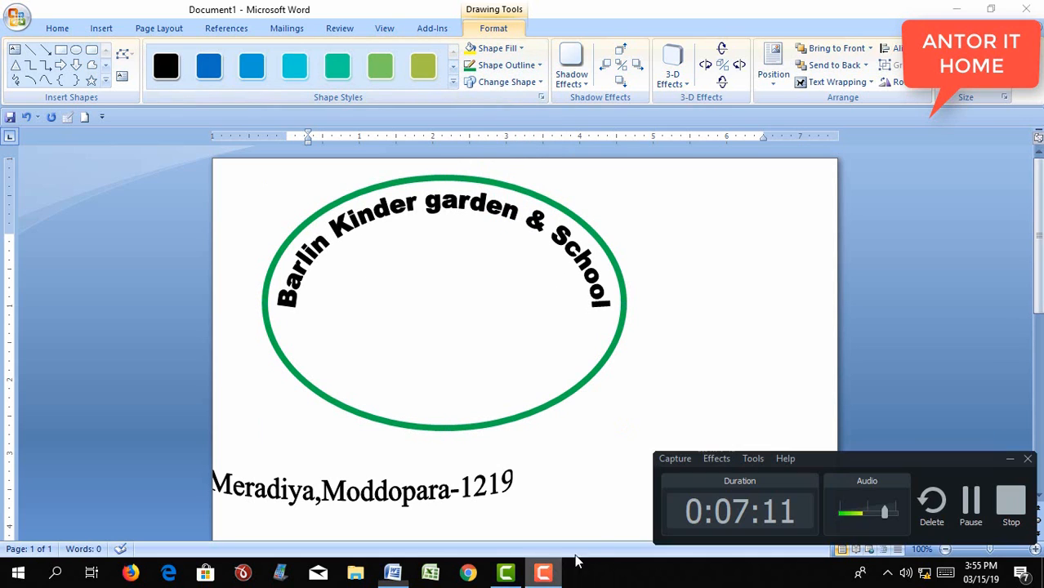
pyautogui.click(972, 520)
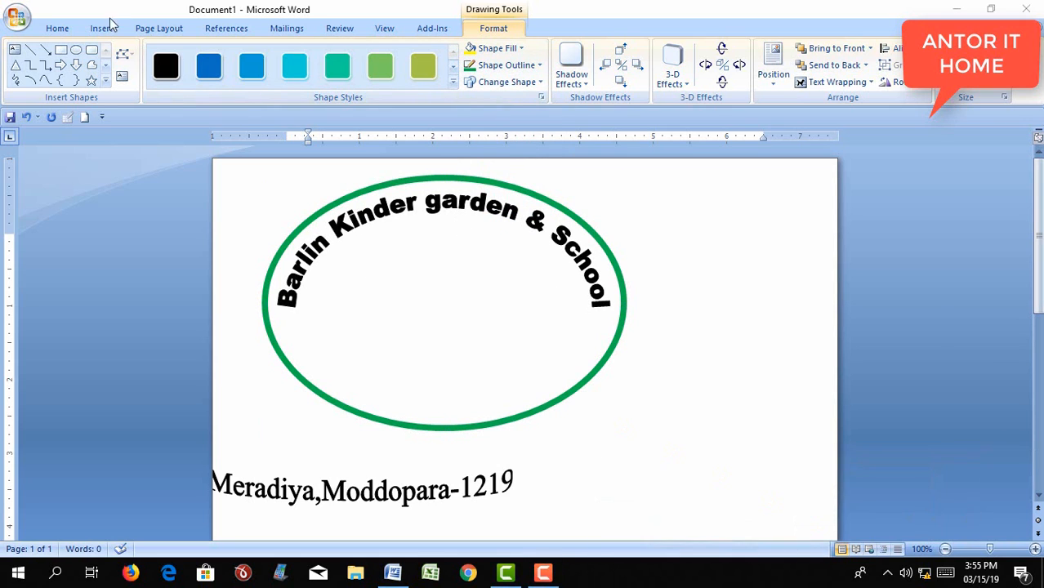
# Step: Duplicate the green oval and shrink the copy to about 3.7 inches wide and 2.6 inches high
pyautogui.click(409, 206)
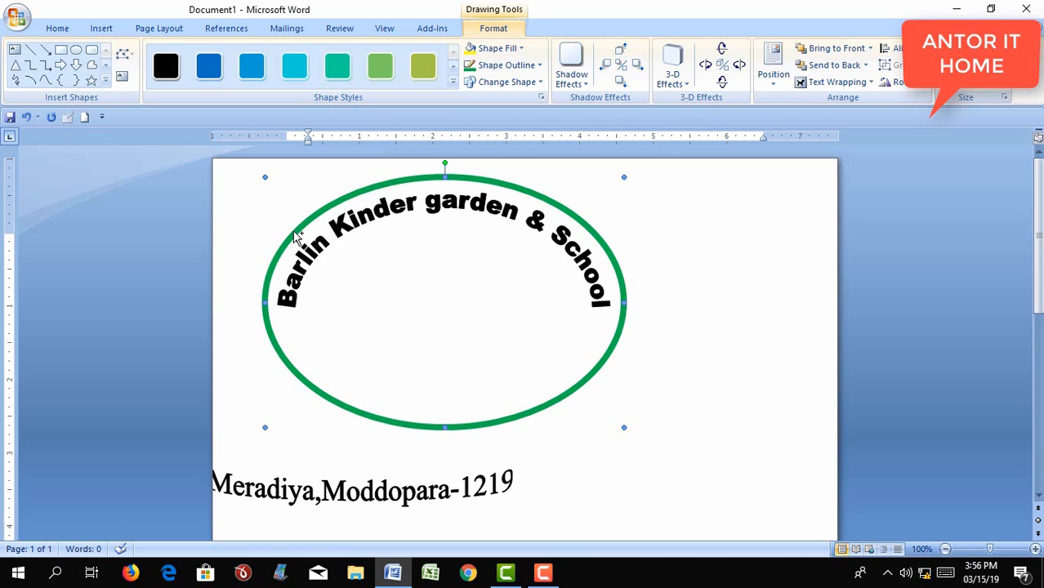
pyautogui.moveTo(296, 236); pyautogui.dragTo(355, 289)
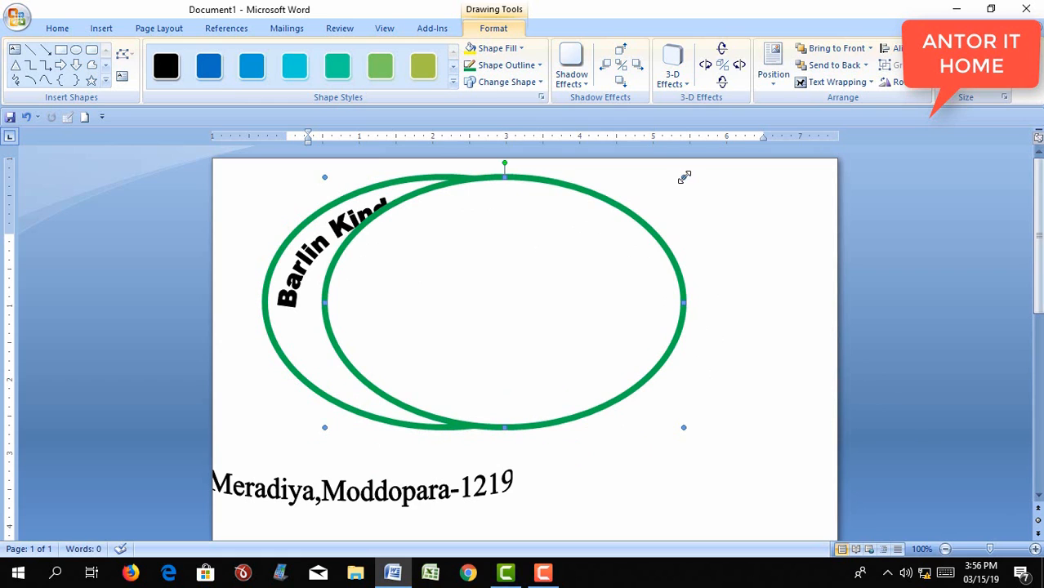
pyautogui.moveTo(684, 177); pyautogui.dragTo(597, 235)
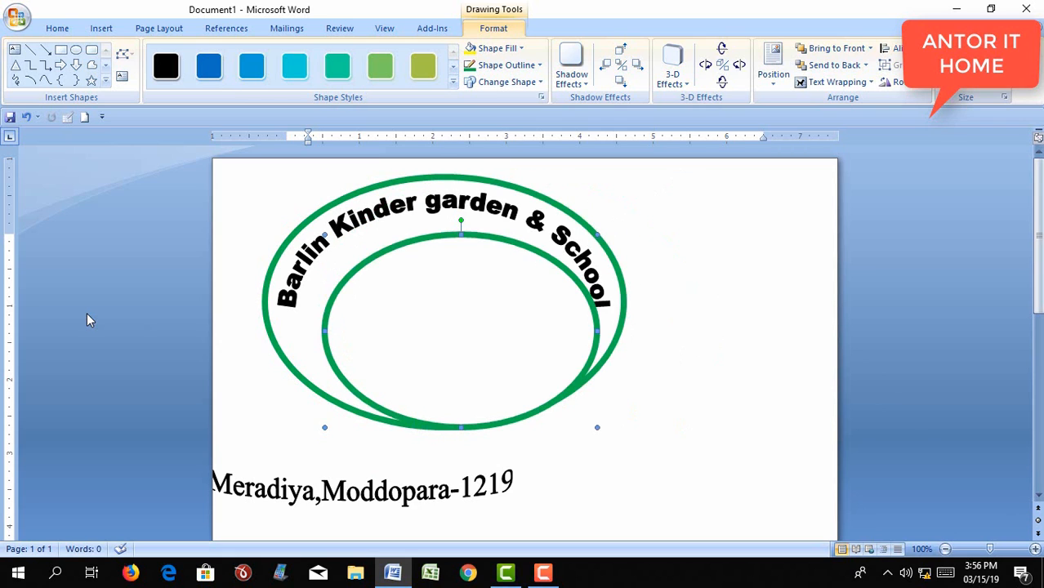
# Step: Move the smaller oval up and left beneath the name arch, and raise its lower edge to make it about 2.4 inches high
pyautogui.hotkey('ctrl', 'z')
pyautogui.hotkey('ctrl', 'z')
pyautogui.hotkey('ctrl', 'z')
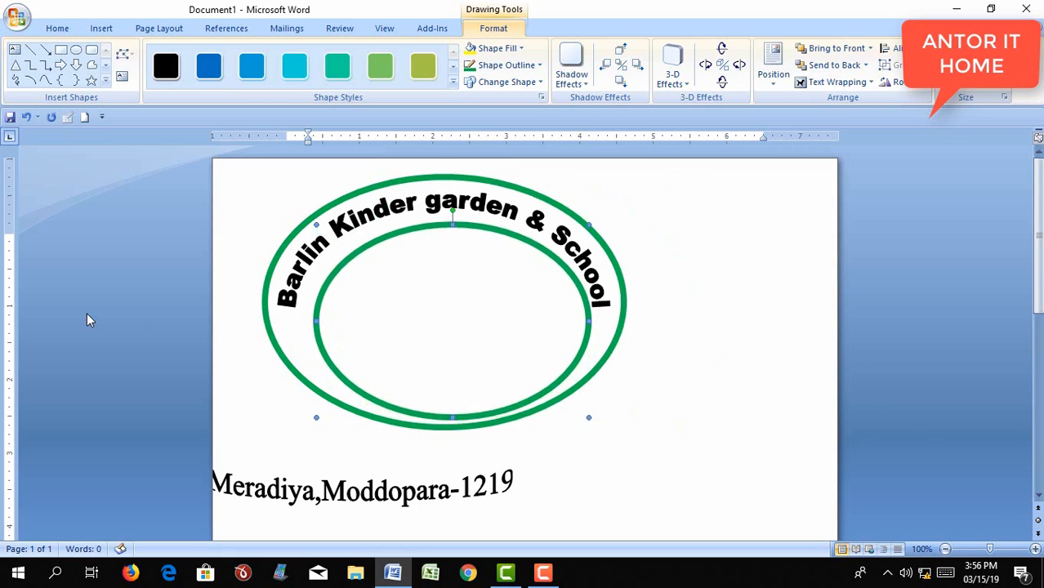
pyautogui.hotkey('ctrl', 'z')
pyautogui.hotkey('ctrl', 'z')
pyautogui.hotkey('ctrl', 'z')
pyautogui.hotkey('ctrl', 'z')
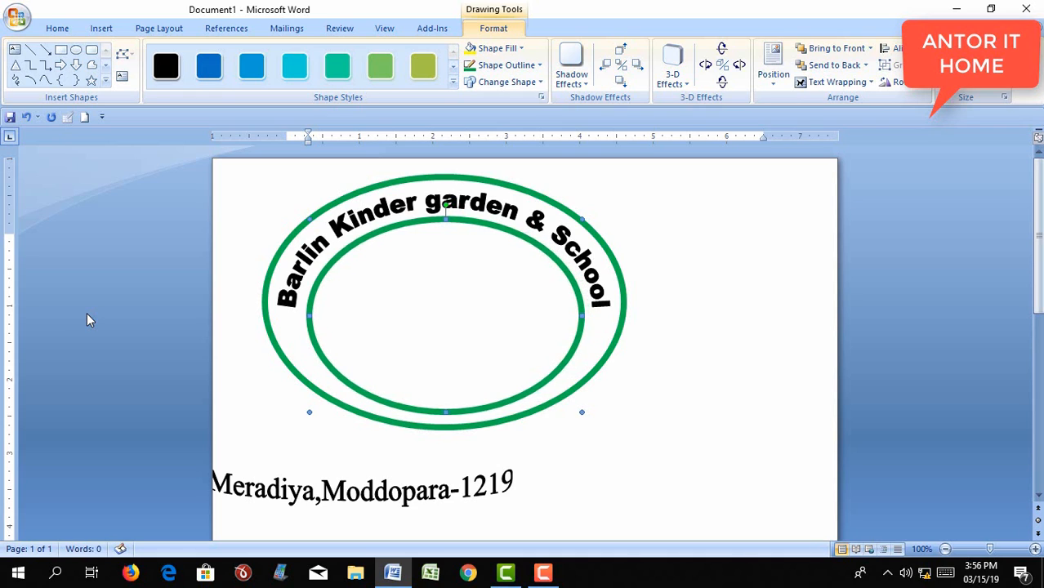
pyautogui.hotkey('ctrl', 'z')
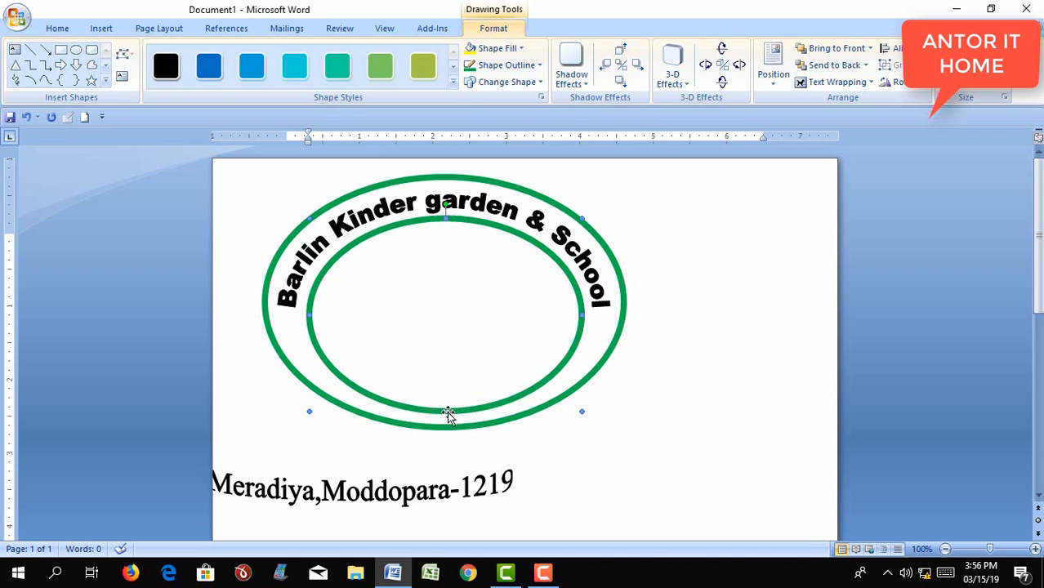
pyautogui.moveTo(445, 410); pyautogui.dragTo(450, 398)
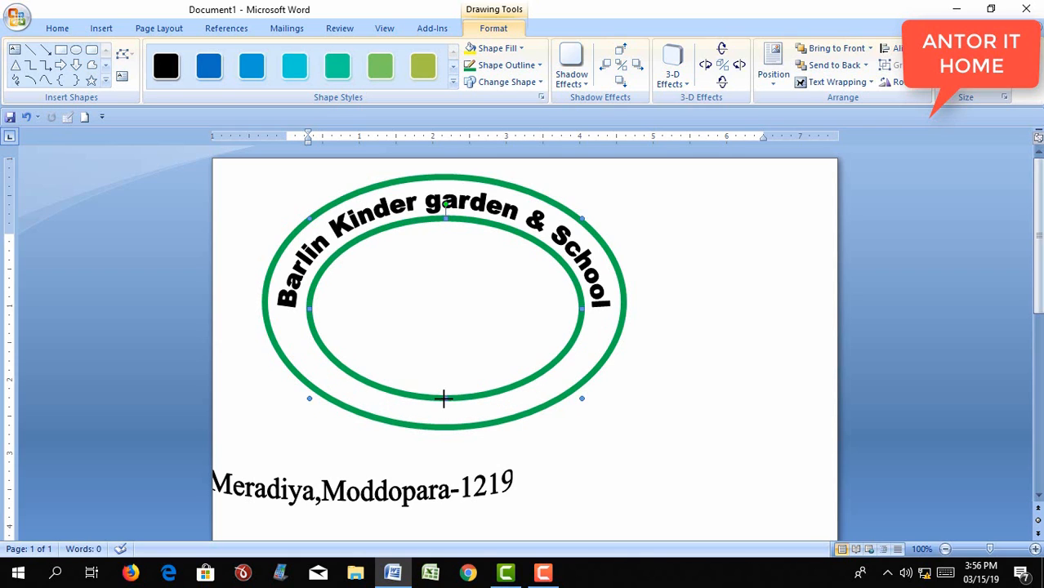
pyautogui.moveTo(443, 398)
pyautogui.mouseDown()
pyautogui.moveTo(443, 381)
pyautogui.moveTo(449, 393)
pyautogui.mouseUp()
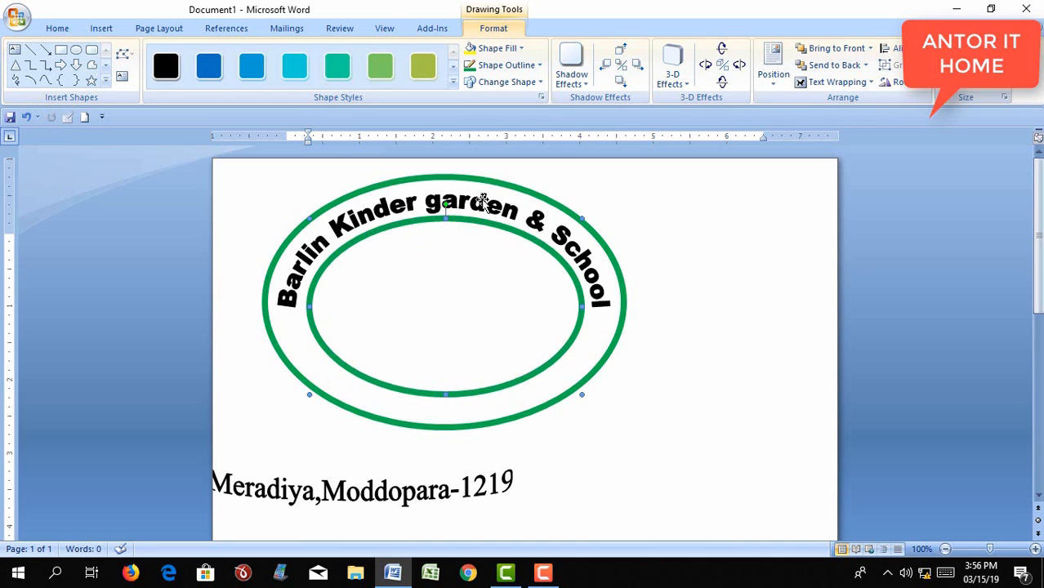
# Step: Nudge the school name WordArt slightly up and right to fit between the two ovals
pyautogui.click(452, 226)
pyautogui.hotkey('ctrl', 'Up')
pyautogui.hotkey('ctrl', 'Up')
pyautogui.hotkey('ctrl', 'Up')
pyautogui.hotkey('ctrl', 'Up')
pyautogui.hotkey('ctrl', 'Up')
pyautogui.hotkey('ctrl', 'Up')
pyautogui.hotkey('ctrl', 'Up')
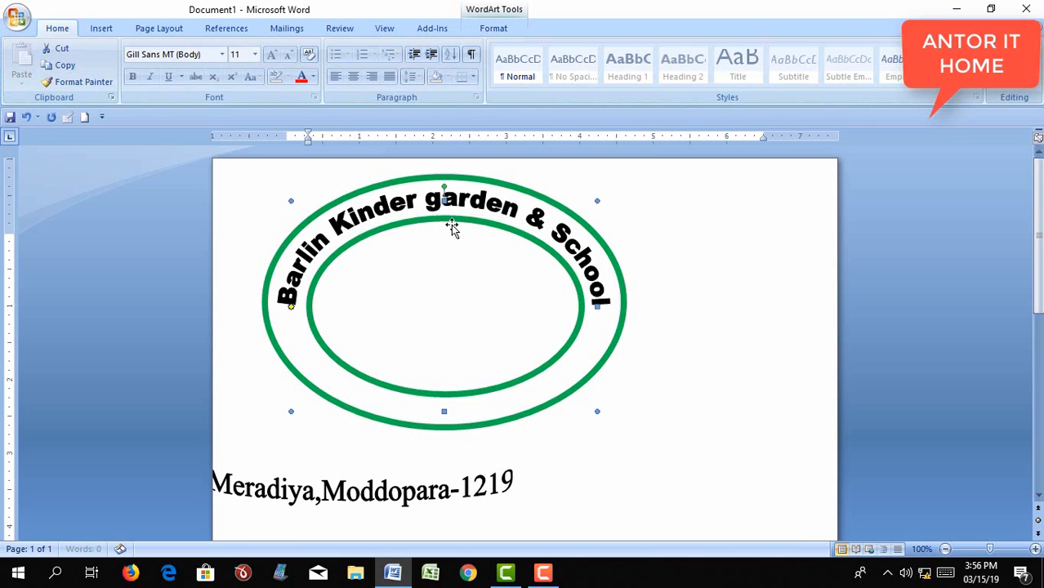
pyautogui.hotkey('ctrl', 'Right')
pyautogui.hotkey('ctrl', 'Right')
pyautogui.hotkey('ctrl', 'Right')
pyautogui.hotkey('ctrl', 'Right')
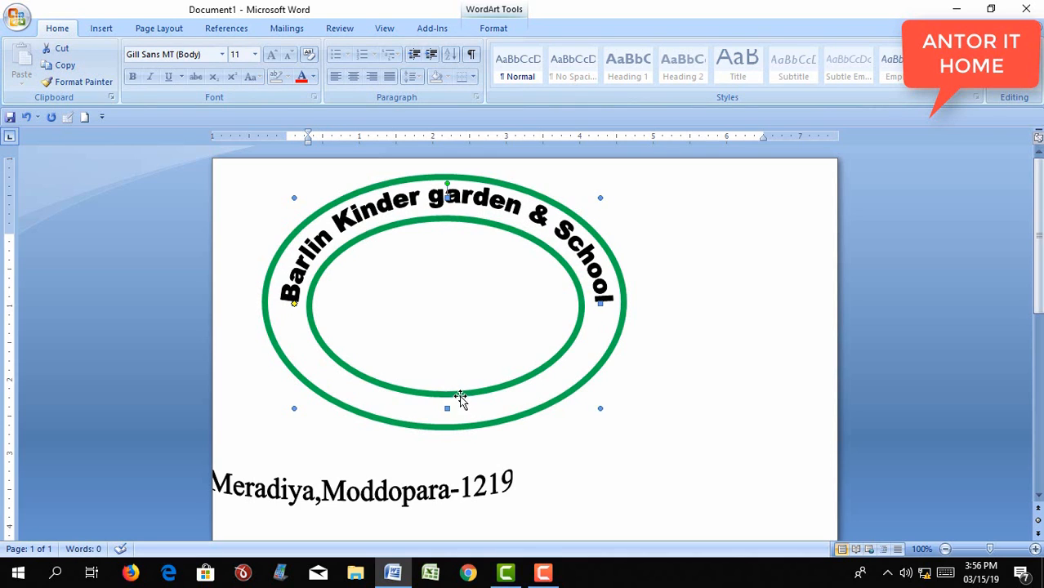
# Step: Narrow the inner oval from both sides to about 3.6 inches wide
pyautogui.click(460, 398)
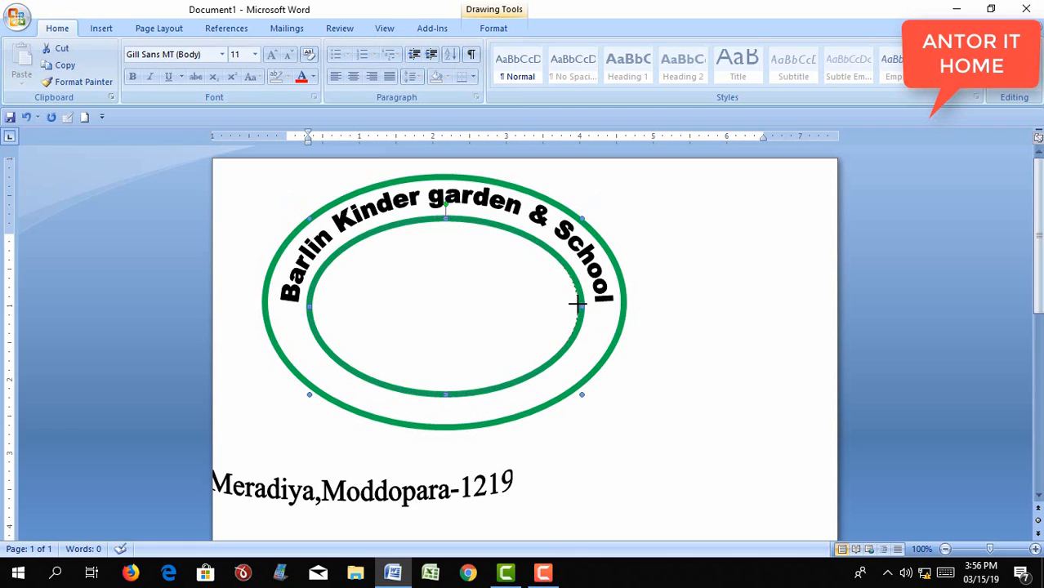
pyautogui.moveTo(577, 304); pyautogui.dragTo(577, 305)
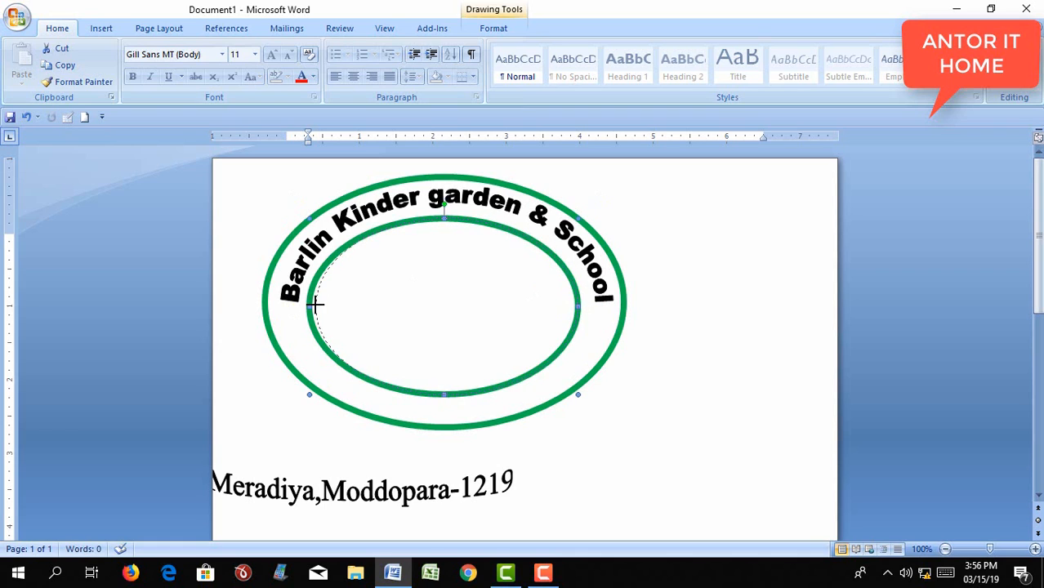
pyautogui.moveTo(314, 304); pyautogui.dragTo(316, 305)
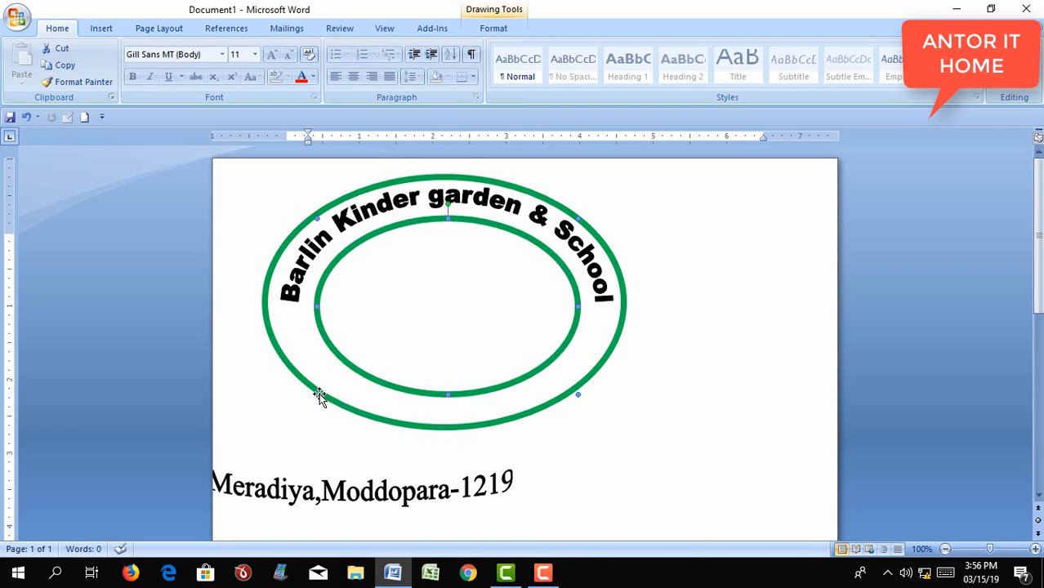
# Step: Enlarge the outer oval outward on its lower left to about 5 inches wide and 3.5 inches high
pyautogui.moveTo(314, 394); pyautogui.dragTo(316, 394)
pyautogui.click(377, 418)
pyautogui.moveTo(266, 428); pyautogui.dragTo(254, 431)
# Step: Shift the outer oval slightly right to centre it around the inner oval and the school name arch
pyautogui.hotkey('ctrl', 'Right')
pyautogui.hotkey('ctrl', 'Right')
pyautogui.hotkey('ctrl', 'Right')
pyautogui.hotkey('ctrl', 'Right')
pyautogui.hotkey('ctrl', 'Right')
pyautogui.hotkey('ctrl', 'Right')
pyautogui.hotkey('ctrl', 'Right')
pyautogui.hotkey('ctrl', 'Right')
pyautogui.hotkey('ctrl', 'Right')
pyautogui.hotkey('ctrl', 'Right')
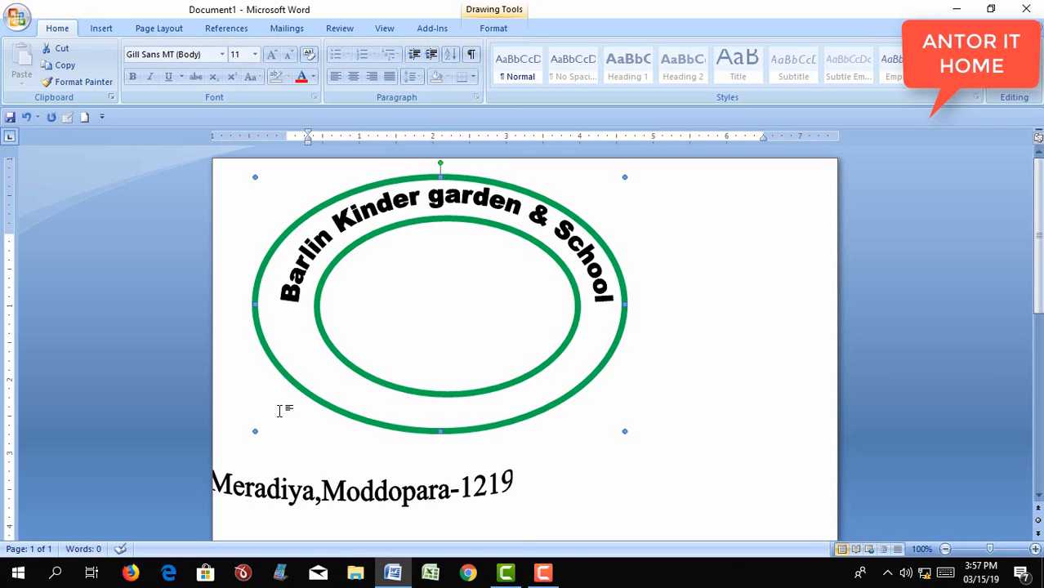
pyautogui.hotkey('ctrl', 'Right')
pyautogui.hotkey('ctrl', 'Right')
pyautogui.hotkey('ctrl', 'Right')
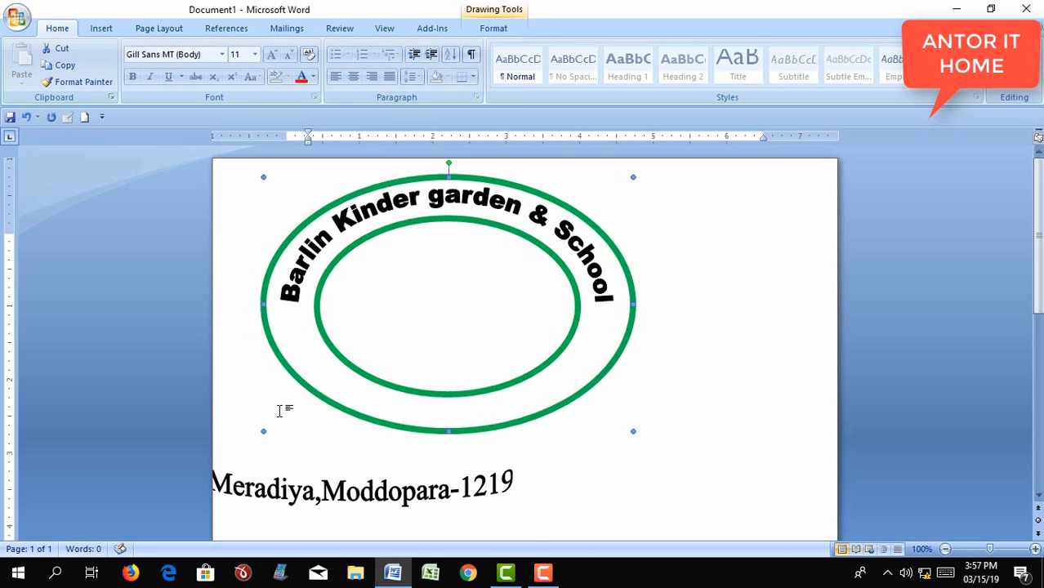
pyautogui.hotkey('ctrl', 'Left')
pyautogui.hotkey('ctrl', 'Left')
pyautogui.hotkey('ctrl', 'Left')
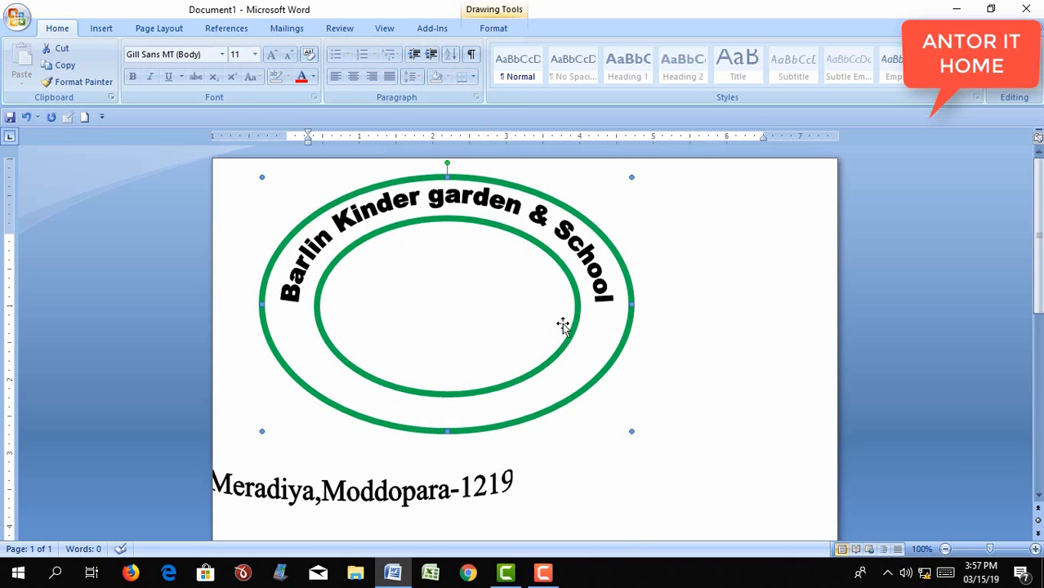
pyautogui.click(726, 476)
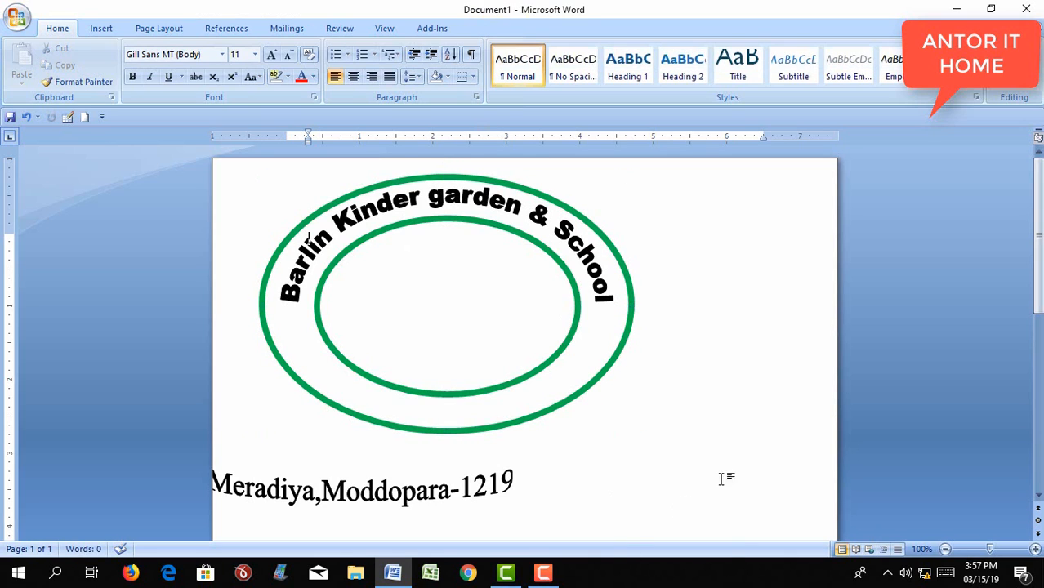
# Step: Resize the address WordArt to about 3.5 inches wide and 0.75 inch high, and move it over the lower band between the ovals
pyautogui.click(347, 492)
pyautogui.moveTo(403, 493); pyautogui.dragTo(464, 459)
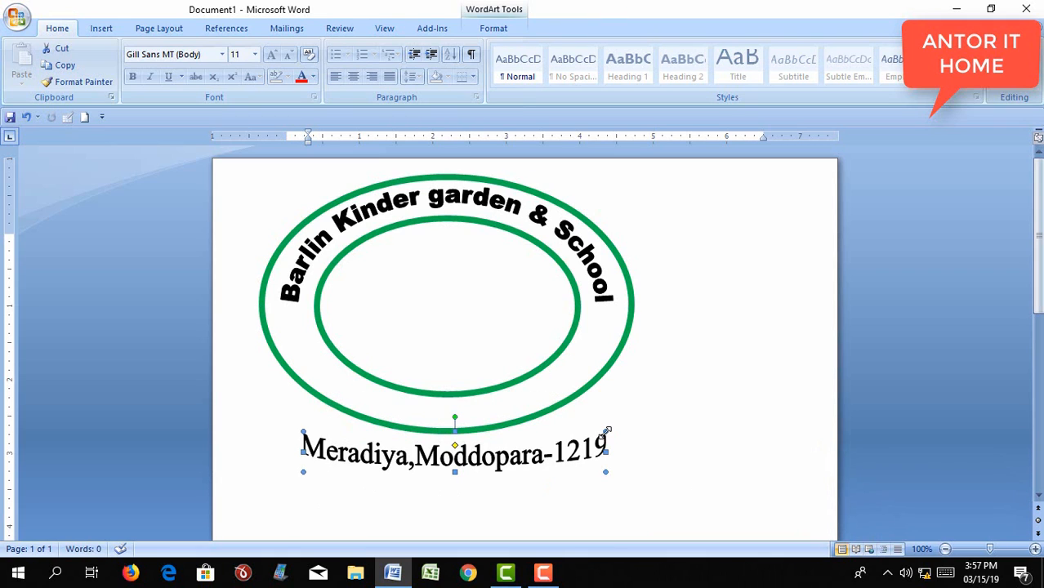
pyautogui.moveTo(601, 430); pyautogui.dragTo(582, 417)
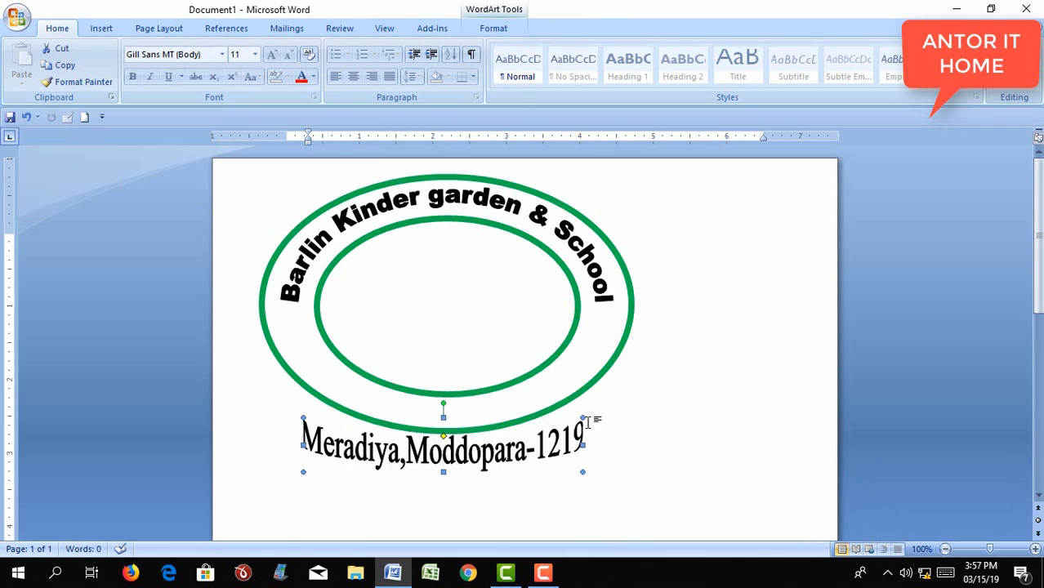
pyautogui.moveTo(298, 416); pyautogui.dragTo(327, 418)
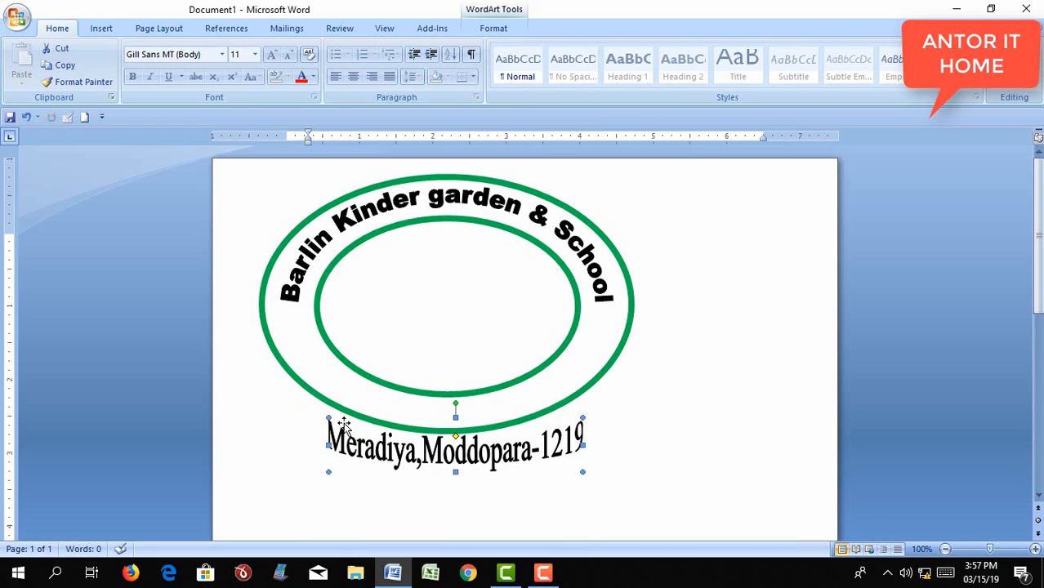
pyautogui.moveTo(476, 455); pyautogui.dragTo(463, 410)
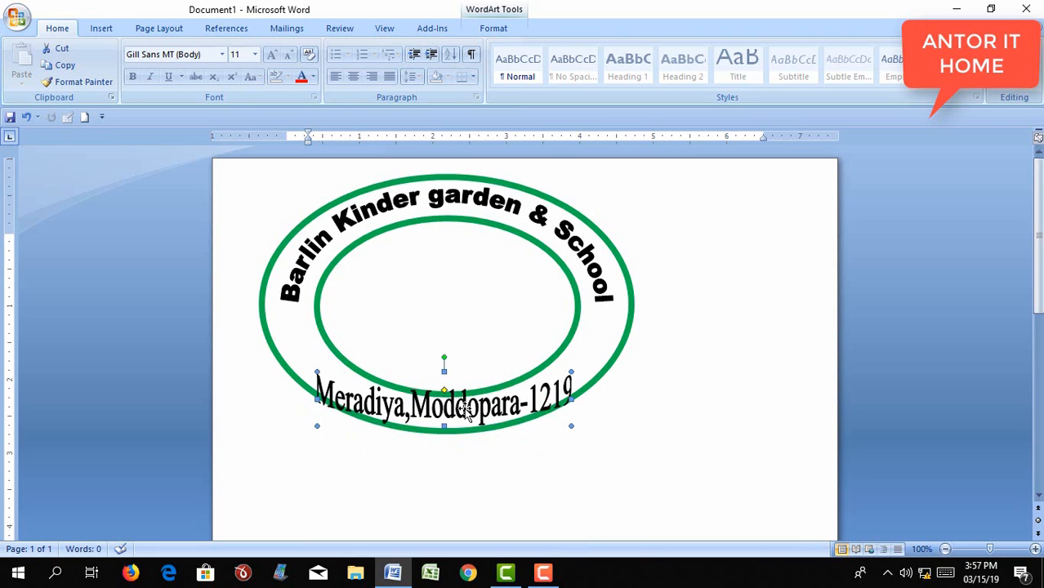
# Step: Nudge the address WordArt slightly up and narrow it from both sides to about 3 inches wide
pyautogui.hotkey('ctrl', 'Up')
pyautogui.hotkey('ctrl', 'Up')
pyautogui.hotkey('ctrl', 'Up')
pyautogui.hotkey('ctrl', 'Up')
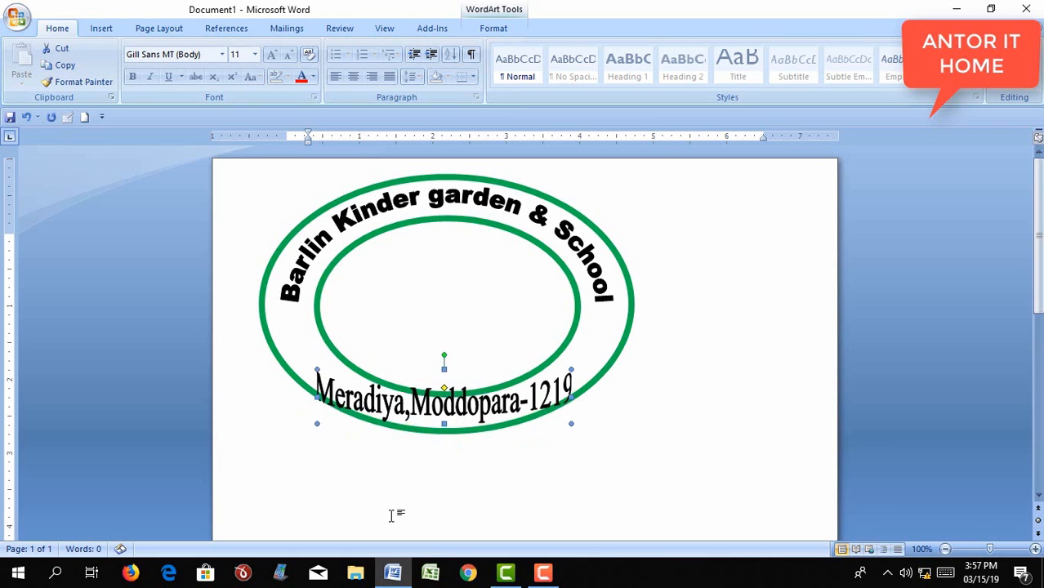
pyautogui.hotkey('ctrl', 'Down')
pyautogui.hotkey('ctrl', 'Down')
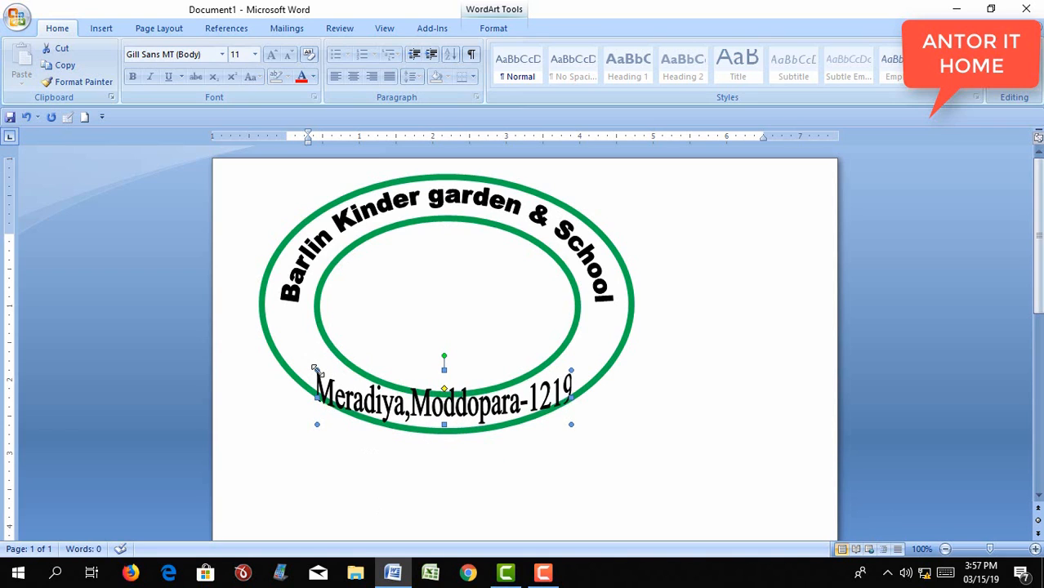
pyautogui.moveTo(316, 369); pyautogui.dragTo(339, 370)
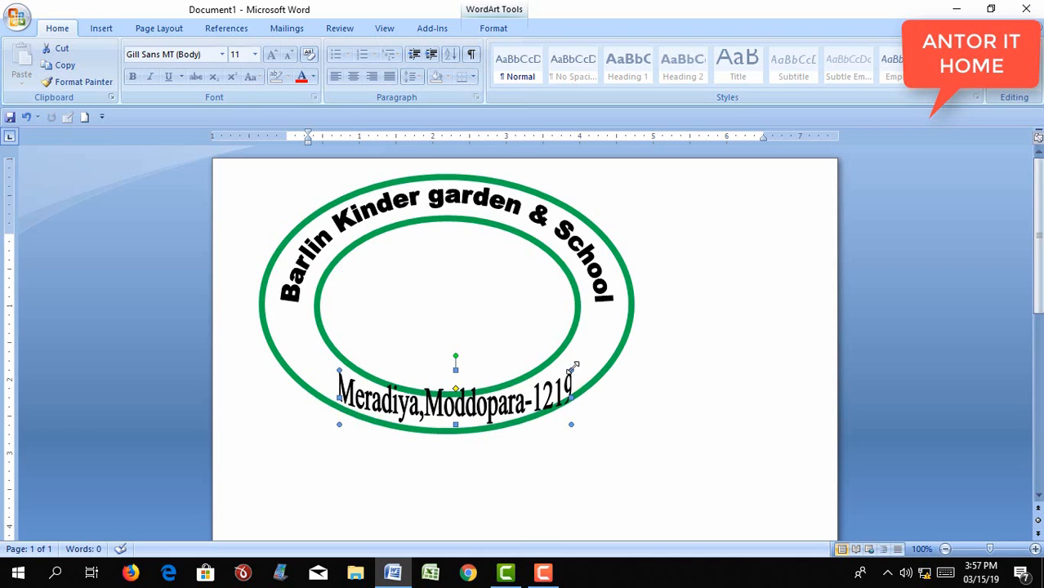
pyautogui.moveTo(569, 368); pyautogui.dragTo(558, 370)
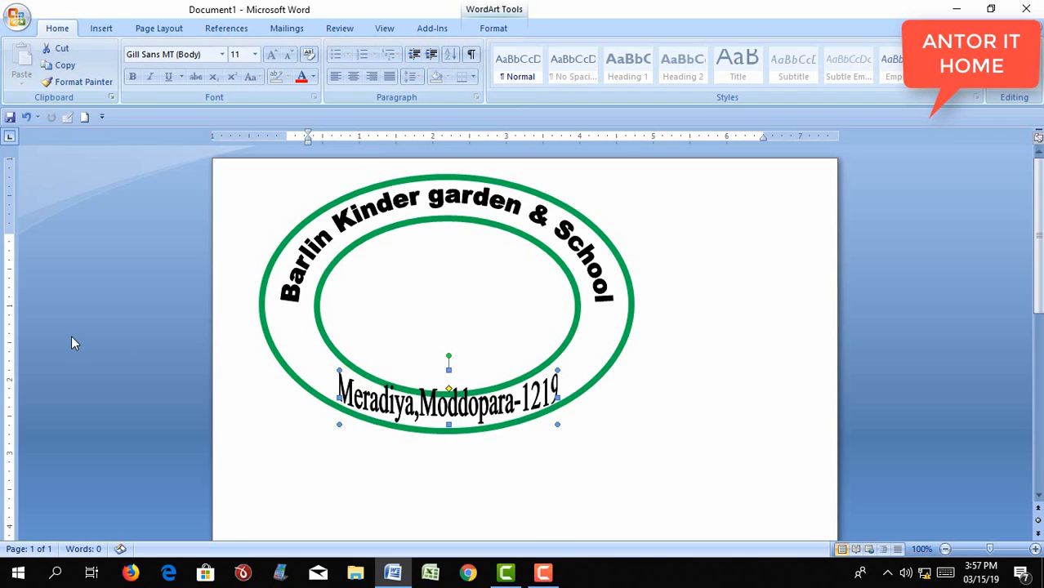
# Step: Nudge the address WordArt slightly down and left, and trim its left side to make it about 2.9 inches wide
pyautogui.press('Down')
pyautogui.press('Down')
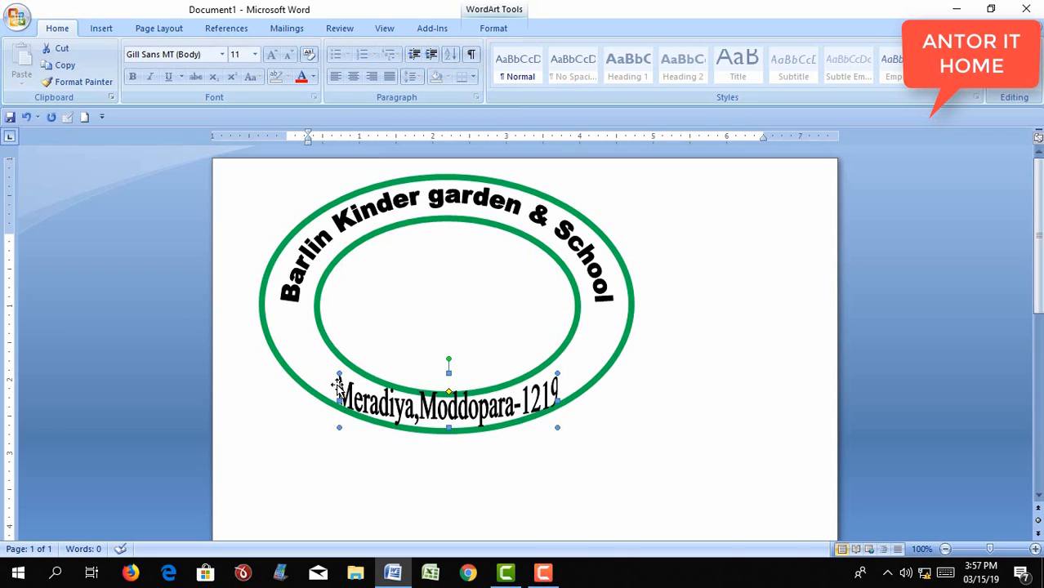
pyautogui.moveTo(345, 372); pyautogui.dragTo(353, 372)
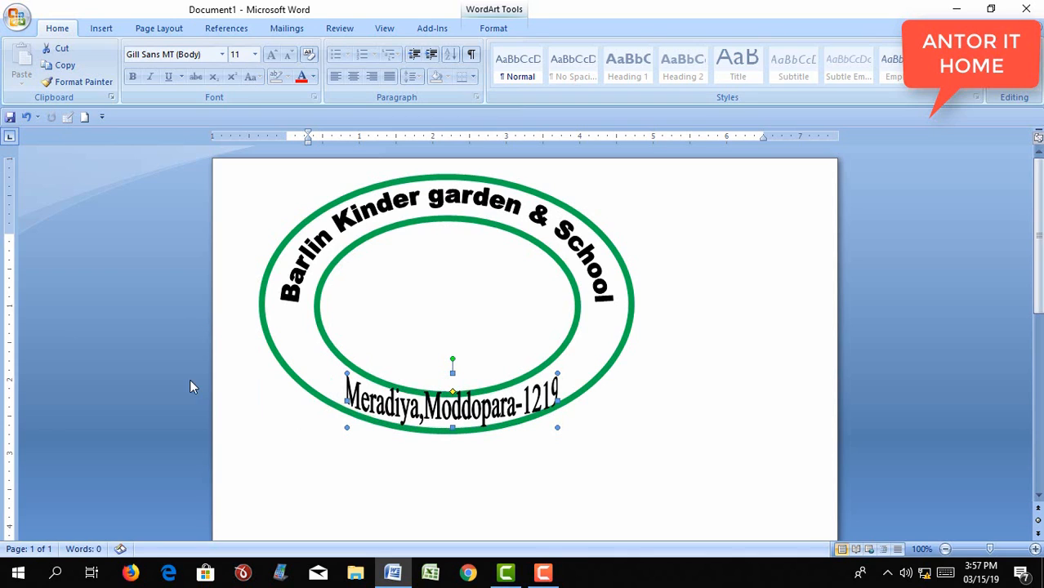
pyautogui.press('Left')
pyautogui.press('Left')
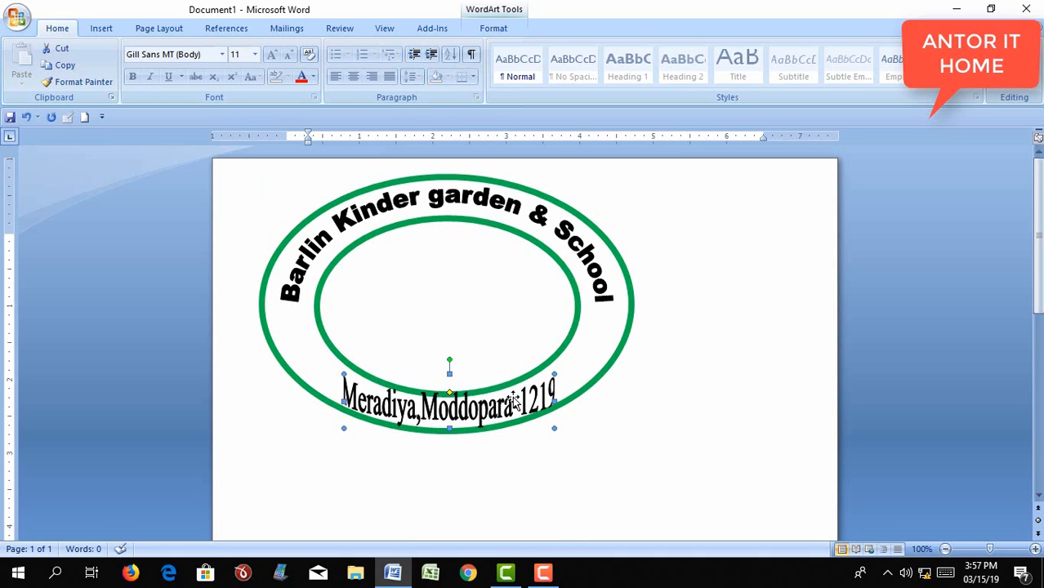
pyautogui.click(630, 435)
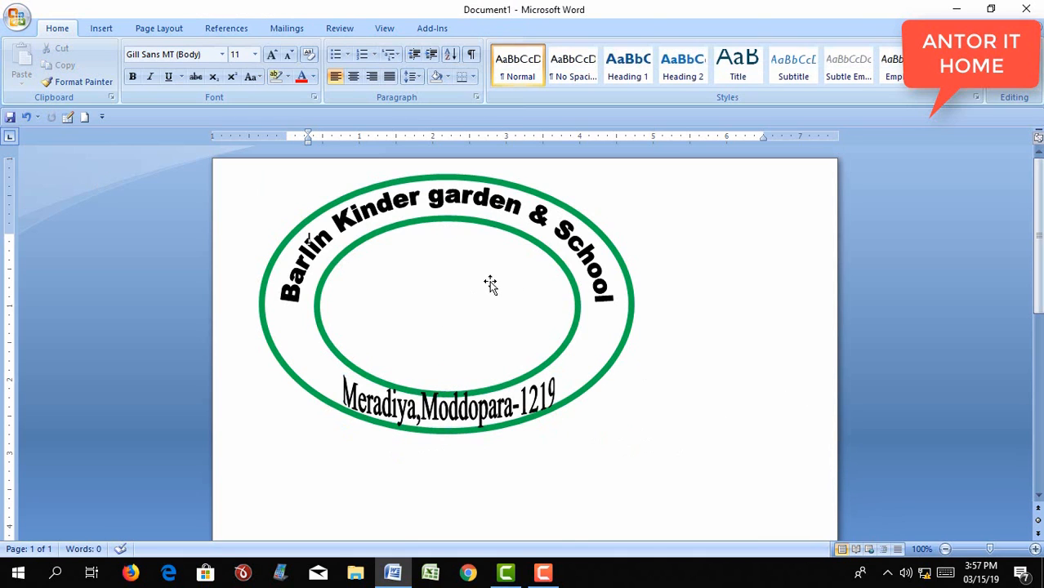
# Step: Nudge the inner oval slightly up, away from the address text
pyautogui.click(448, 229)
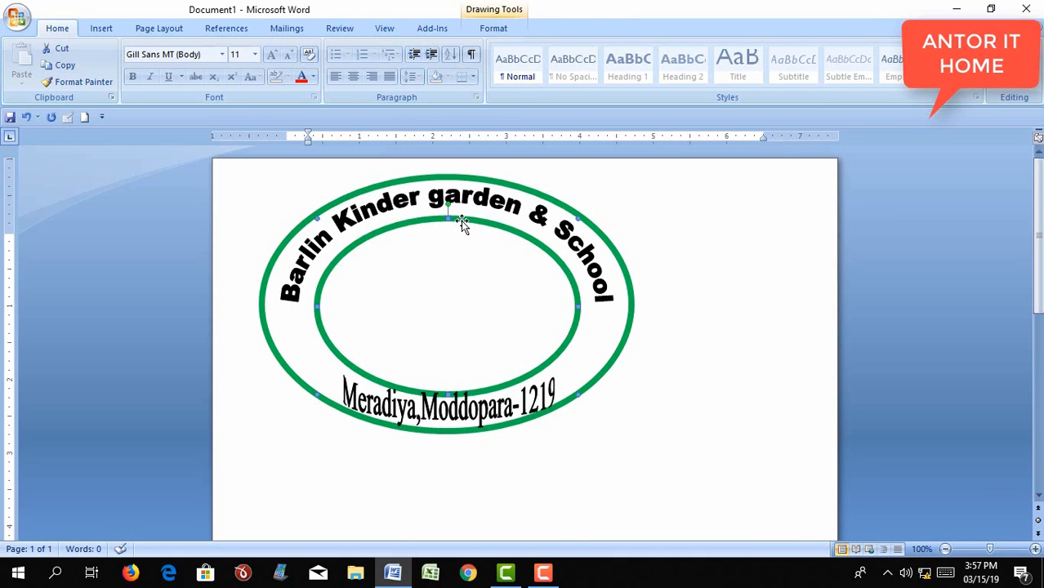
pyautogui.press('Up')
pyautogui.press('Up')
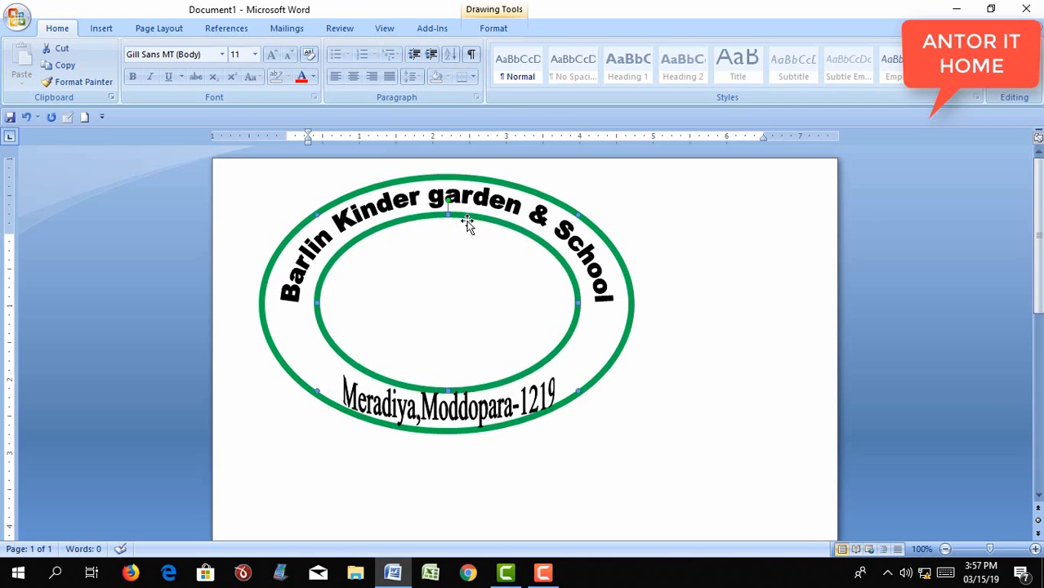
pyautogui.click(696, 423)
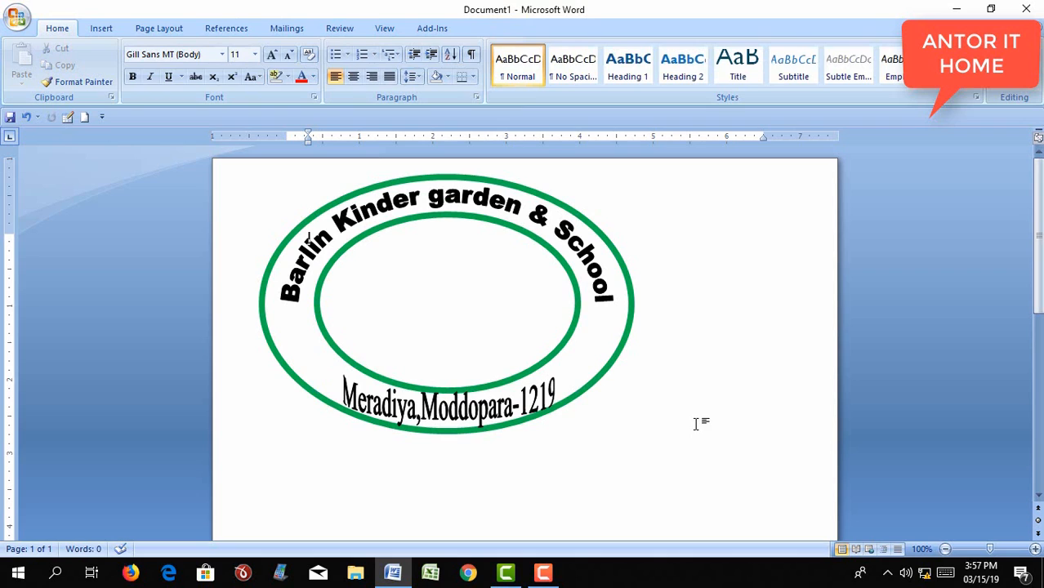
# Step: Draw a rectangle about 2.7 inches wide and 1.5 inches high in the centre of the inner oval
pyautogui.click(409, 279)
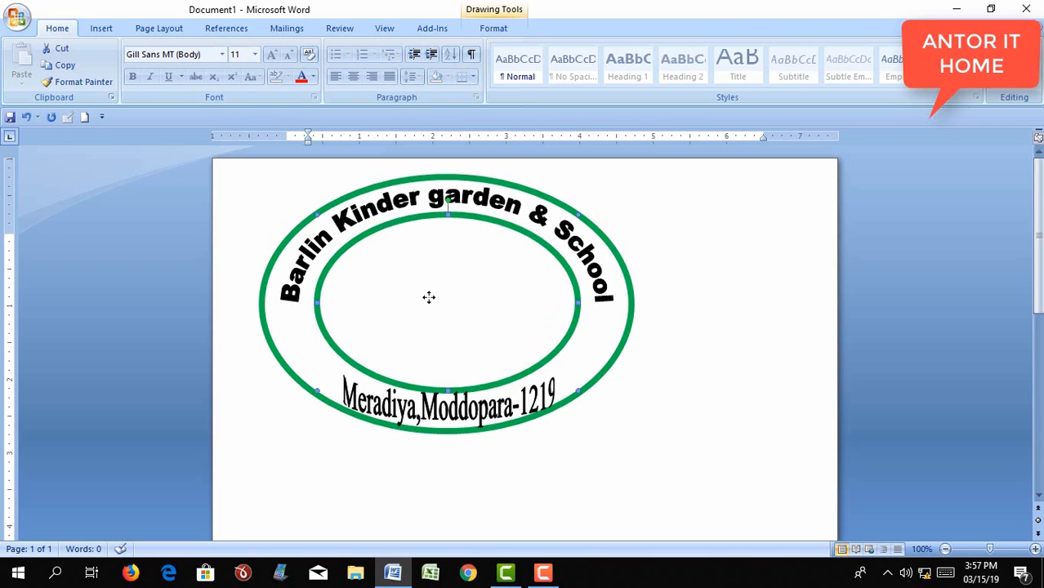
pyautogui.click(495, 29)
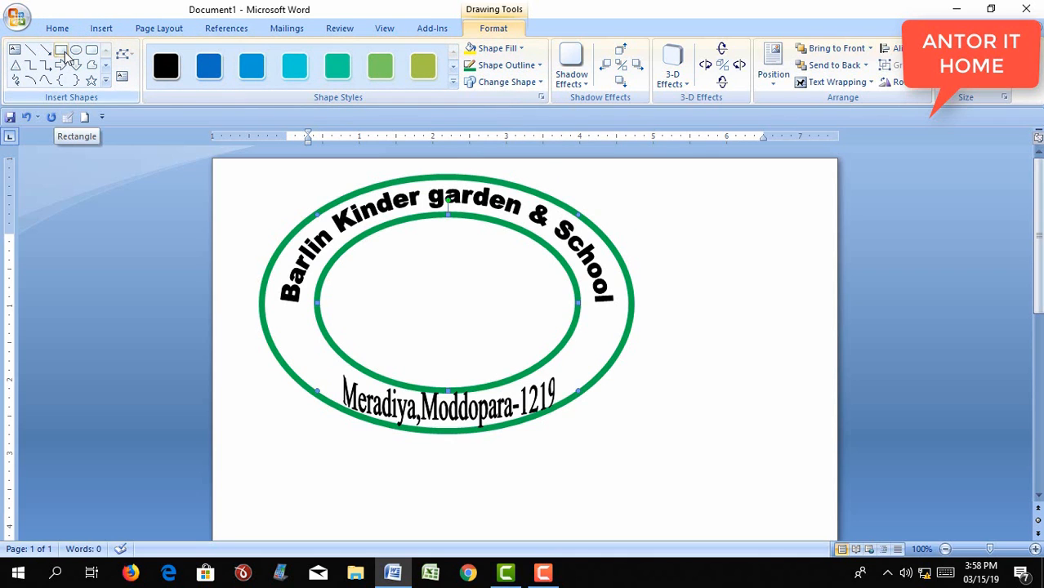
pyautogui.click(102, 28)
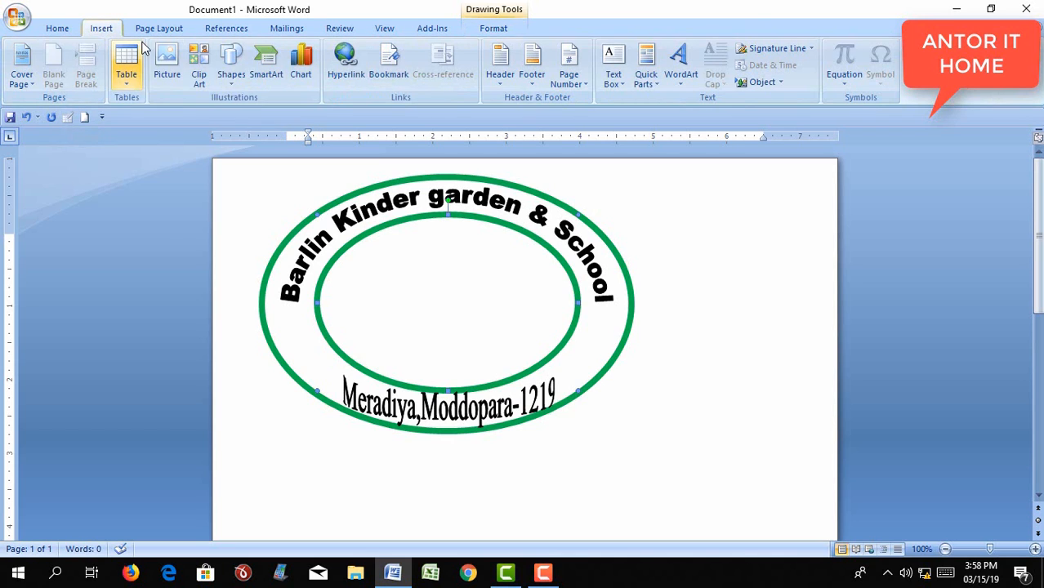
pyautogui.click(234, 75)
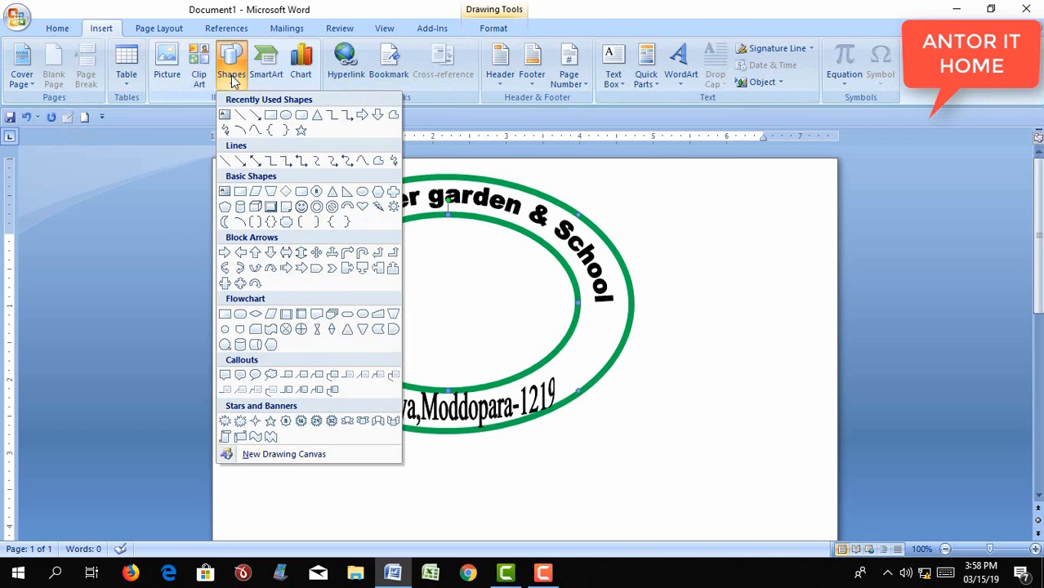
pyautogui.click(271, 115)
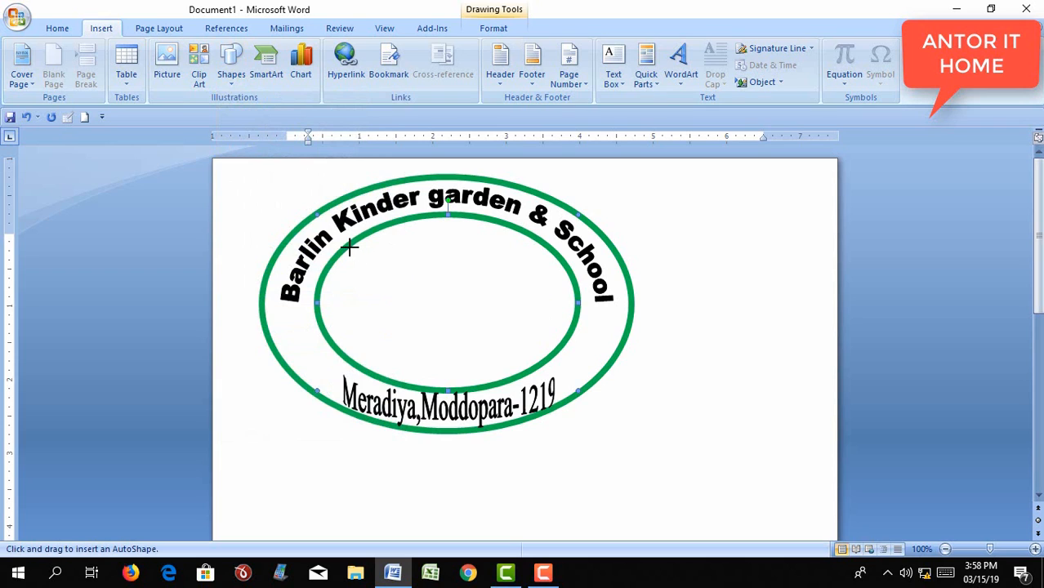
pyautogui.moveTo(350, 247)
pyautogui.mouseDown()
pyautogui.moveTo(489, 303)
pyautogui.moveTo(545, 359)
pyautogui.mouseUp()
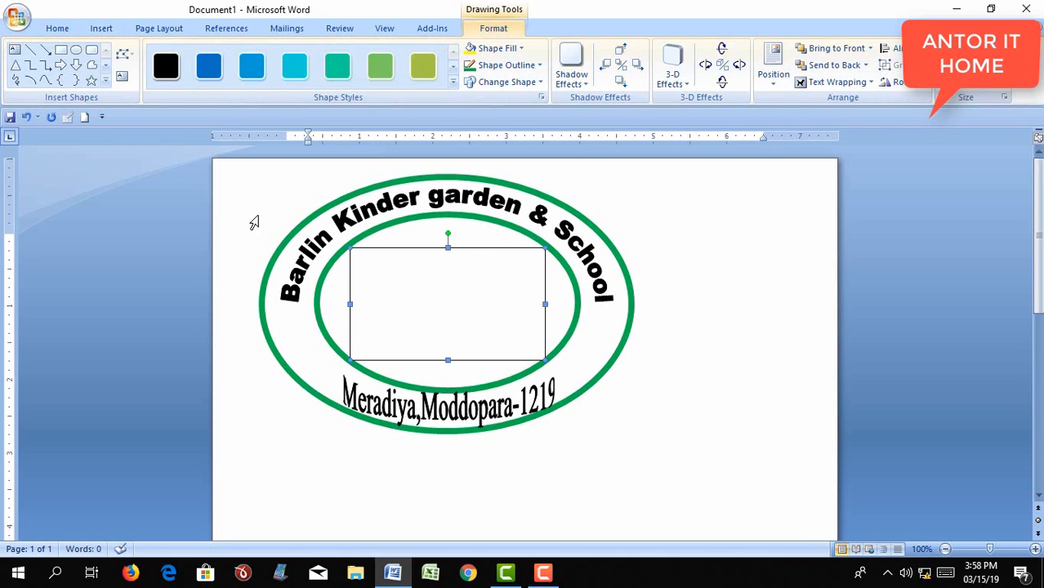
# Step: Fill the rectangle with the red Bangladesh map picture from the Downloads folder, whose file name starts with 59301900-map-of-bangladesh
pyautogui.click(540, 66)
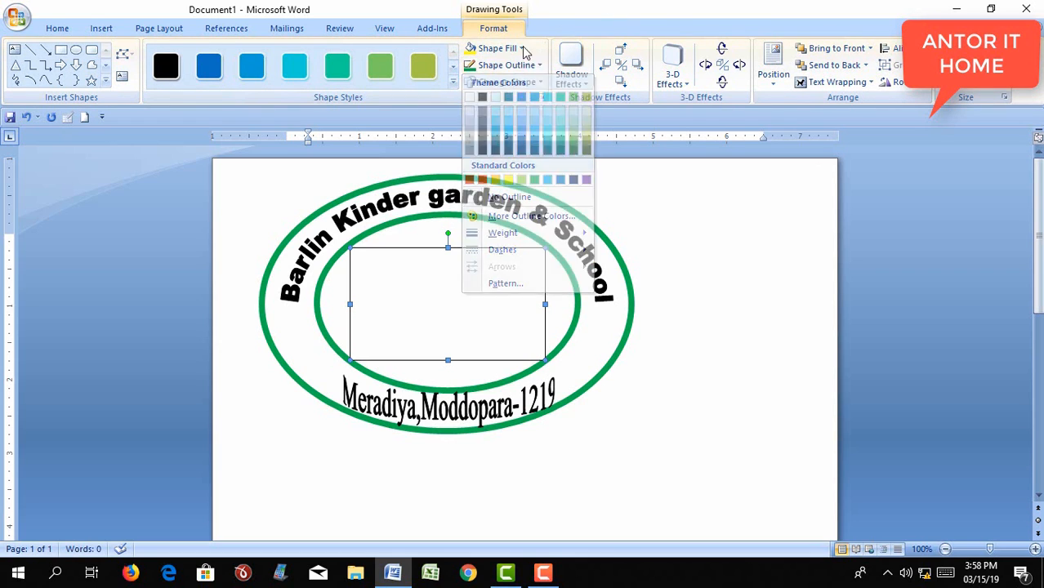
pyautogui.click(494, 48)
pyautogui.click(523, 48)
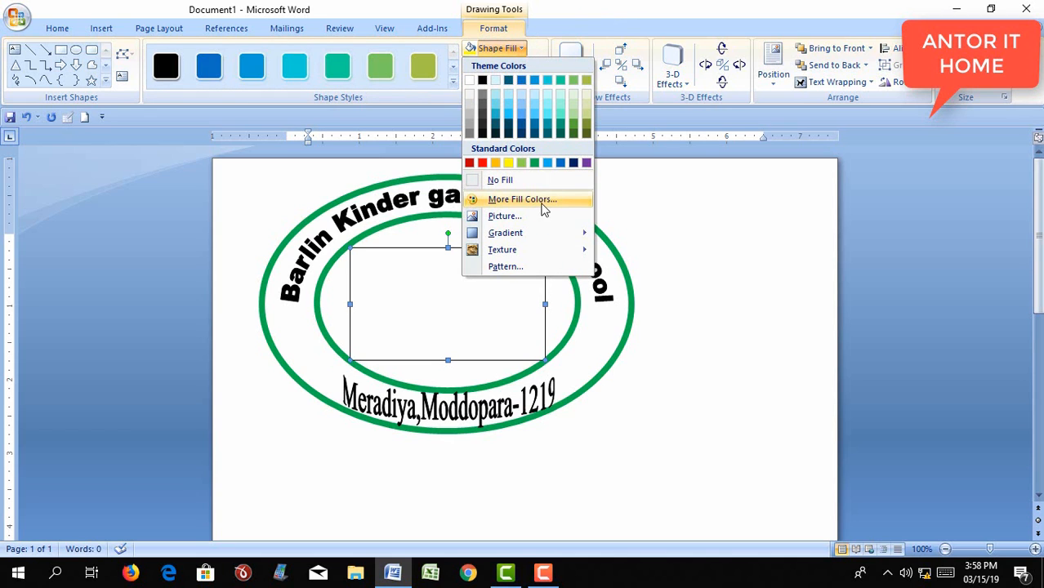
pyautogui.click(528, 221)
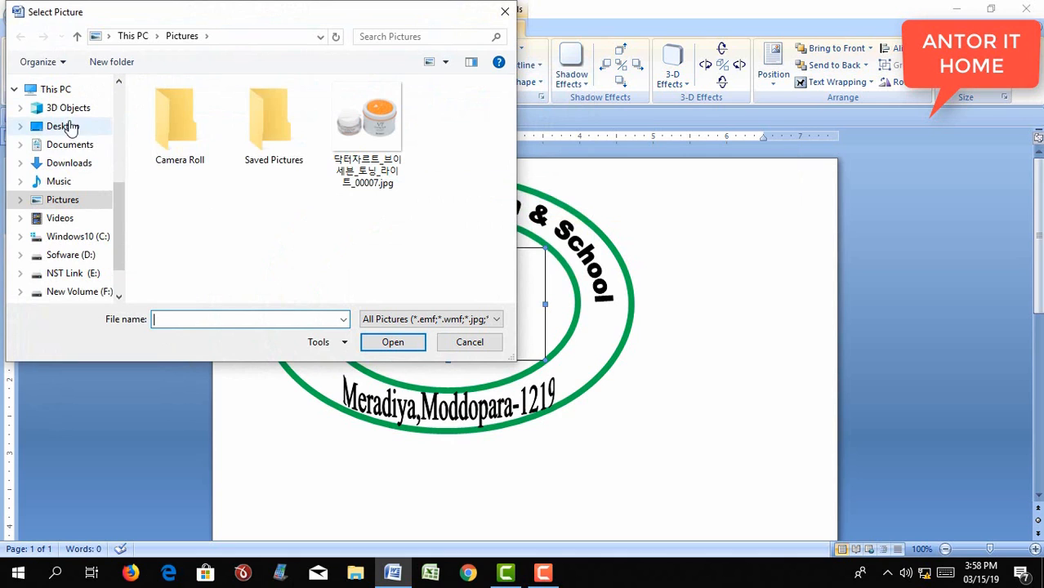
pyautogui.click(79, 165)
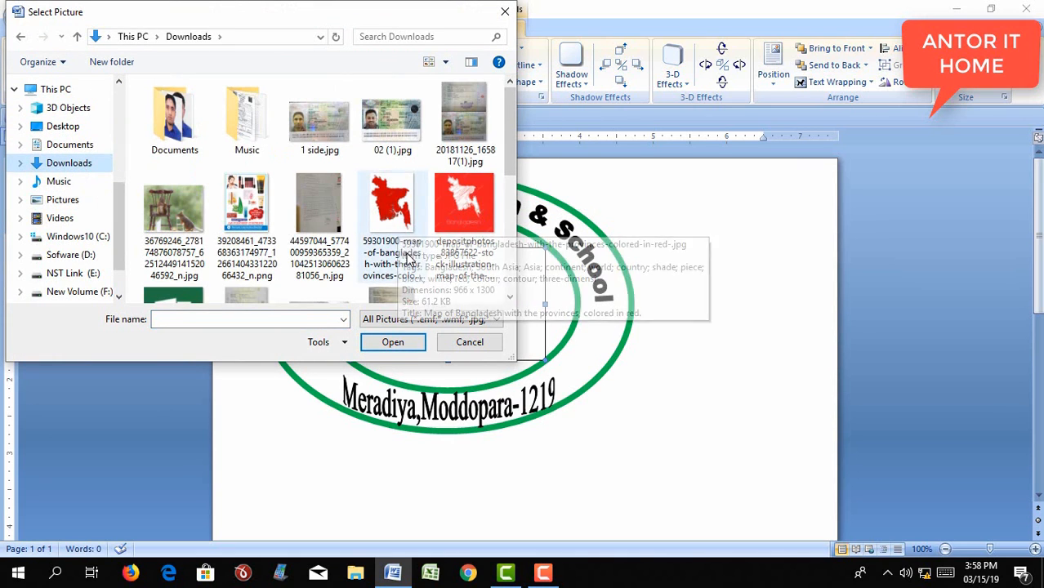
pyautogui.click(400, 219)
pyautogui.scroll(-4, 399, 213)
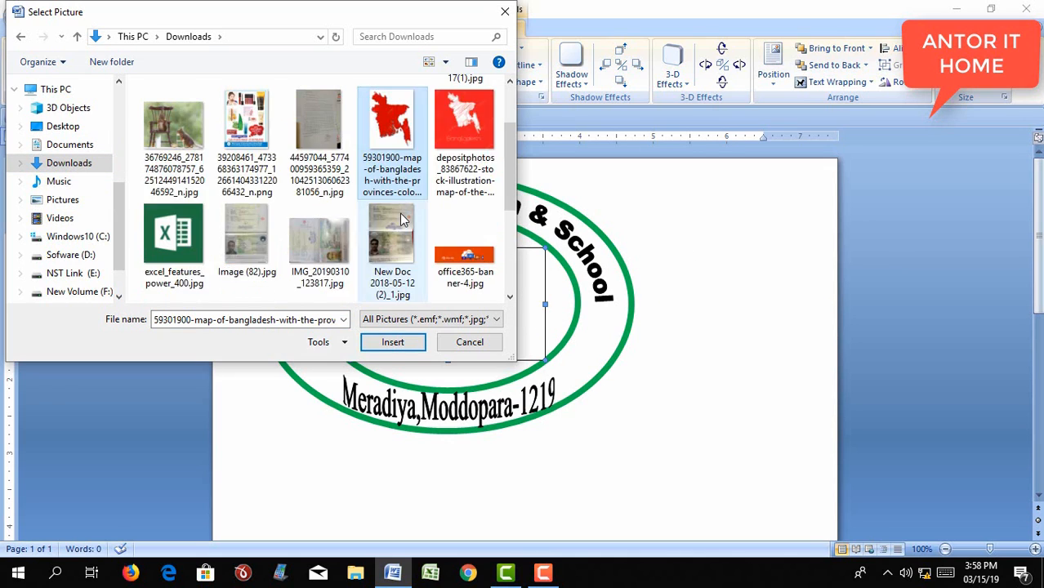
pyautogui.scroll(4, 399, 213)
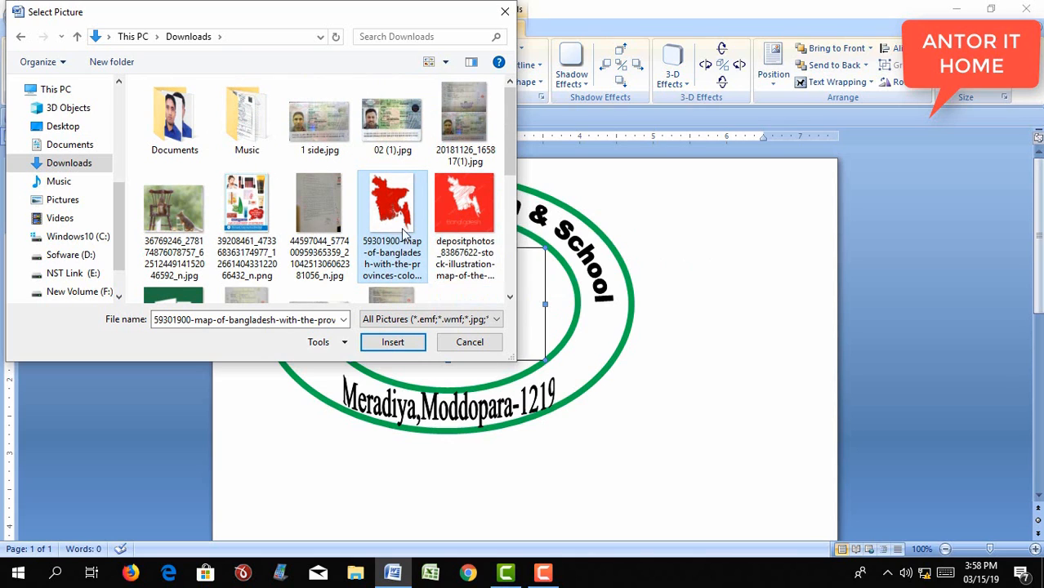
pyautogui.click(395, 345)
pyautogui.click(398, 343)
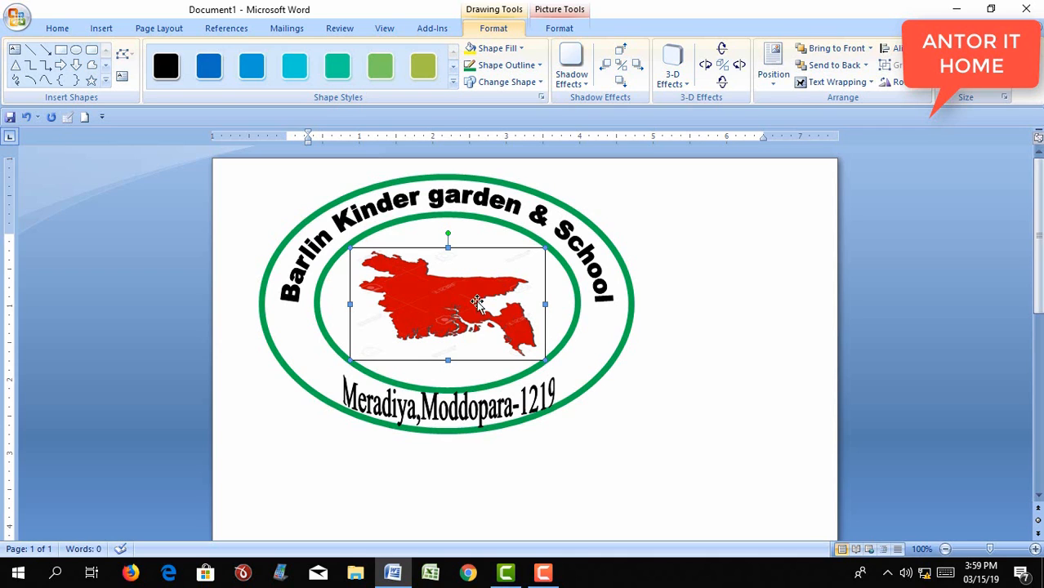
# Step: Widen the map rectangle on its left side to about 2.8 inches and shift it slightly right within the inner oval
pyautogui.moveTo(348, 247); pyautogui.dragTo(343, 247)
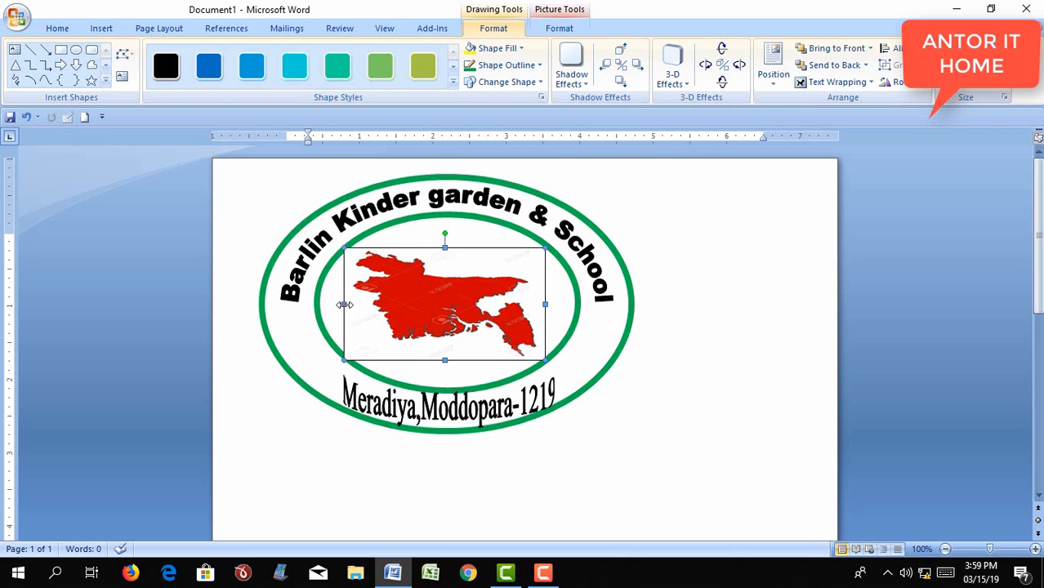
pyautogui.moveTo(344, 304); pyautogui.dragTo(339, 303)
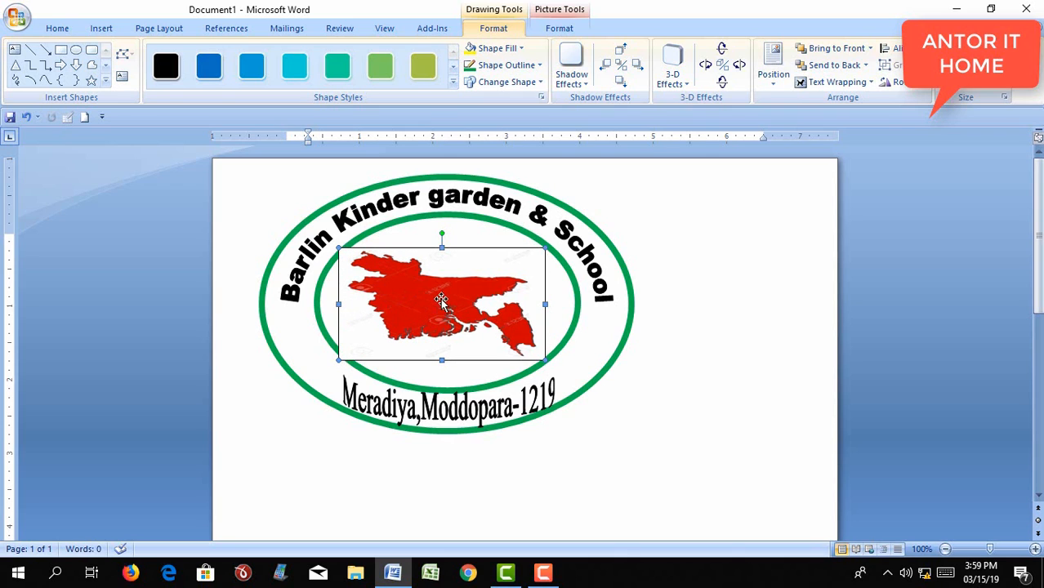
pyautogui.moveTo(424, 294); pyautogui.dragTo(425, 293)
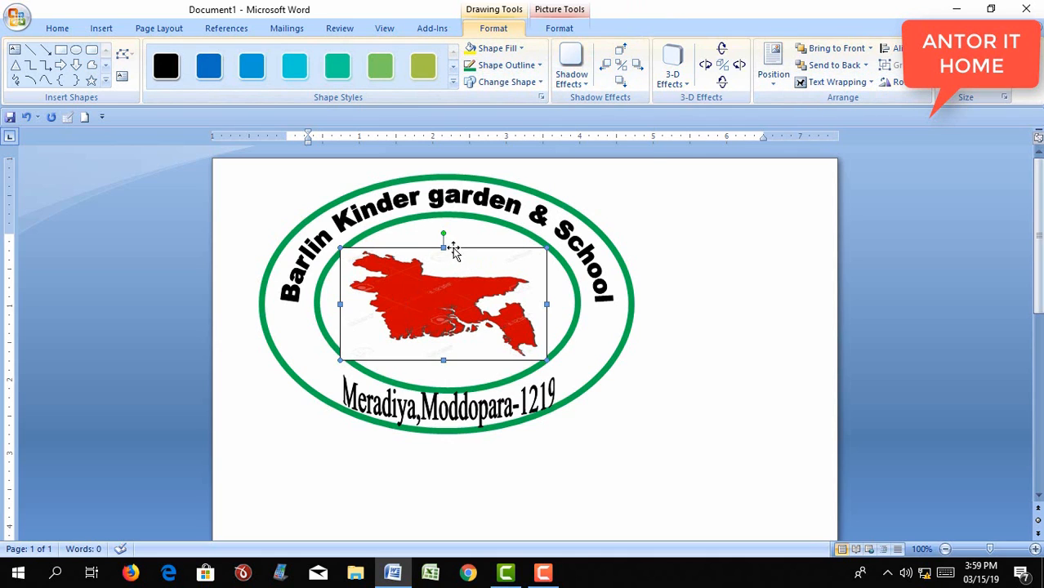
# Step: Set the text wrapping of the map rectangle to Behind Text
pyautogui.click(867, 85)
pyautogui.click(857, 155)
pyautogui.click(842, 67)
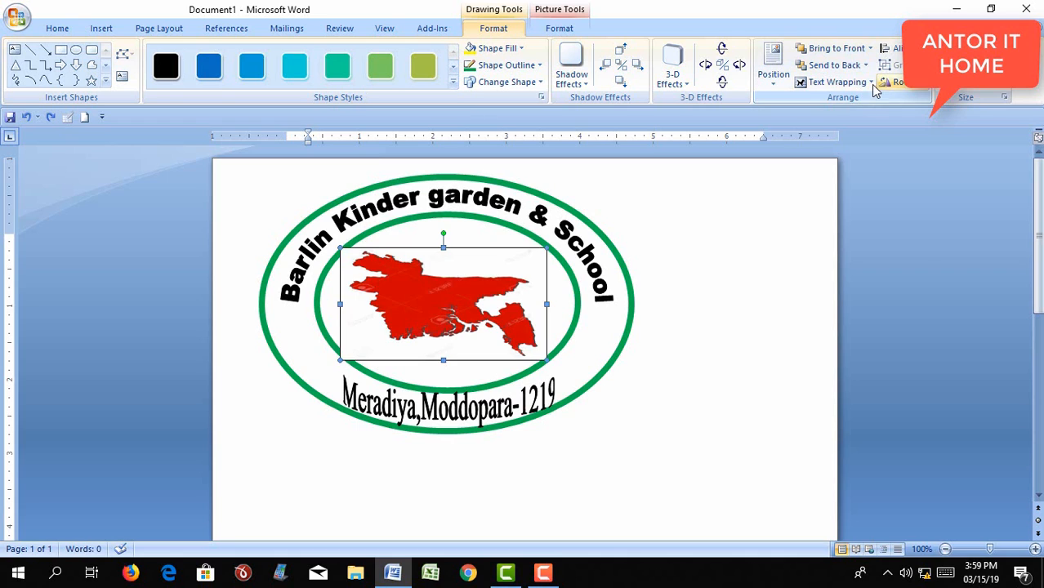
pyautogui.click(870, 84)
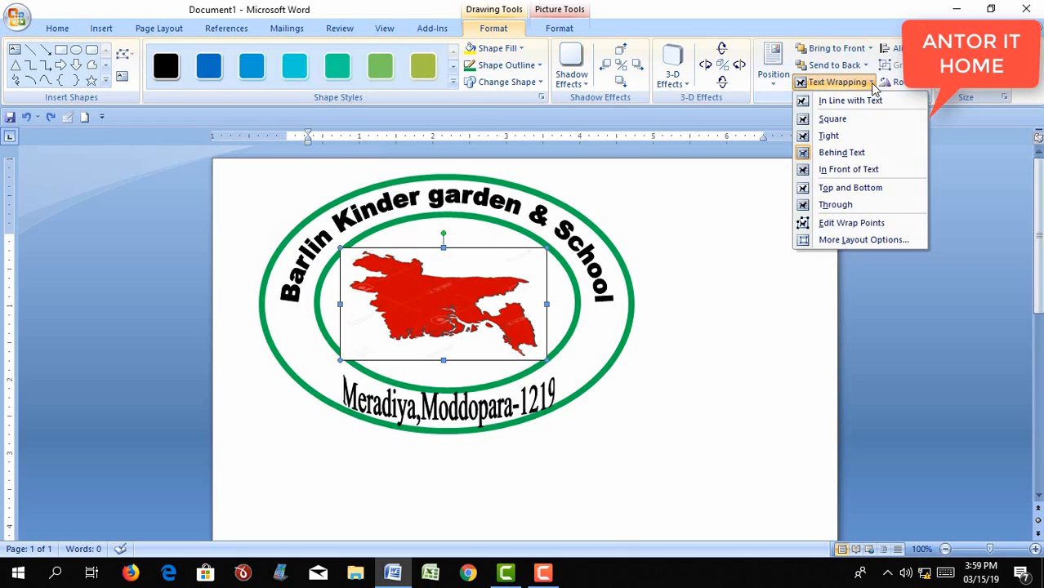
pyautogui.click(844, 154)
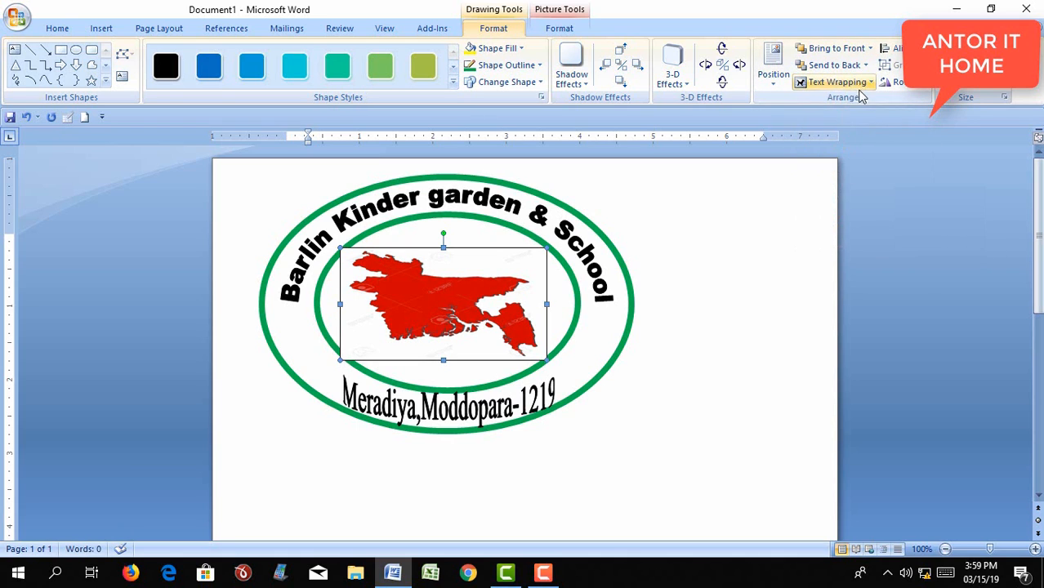
# Step: Shrink the map rectangle from its lower-left corner to about 2.6 by 1.5 inches and nudge it slightly left and down
pyautogui.click(539, 65)
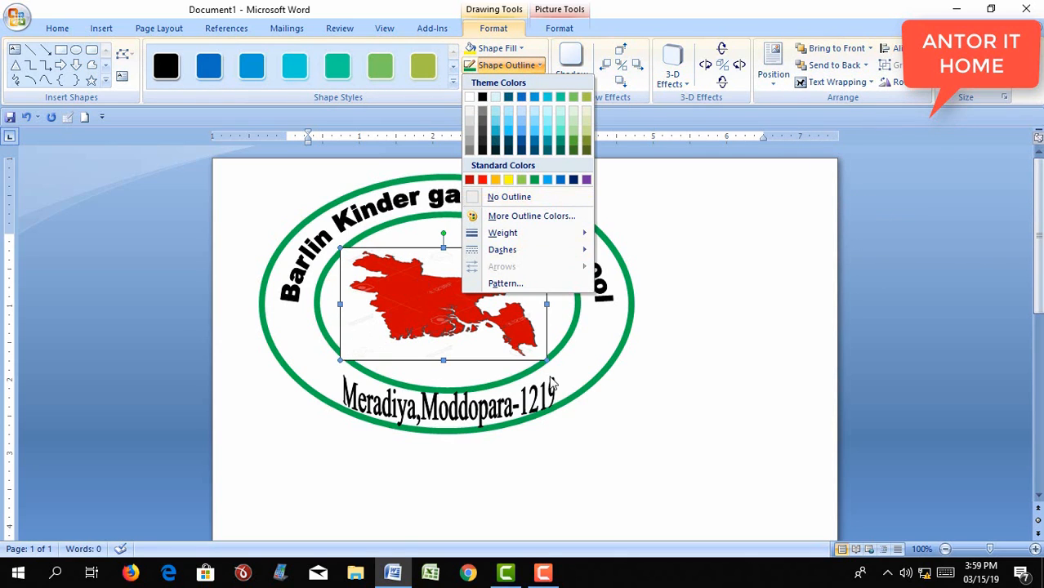
pyautogui.click(722, 322)
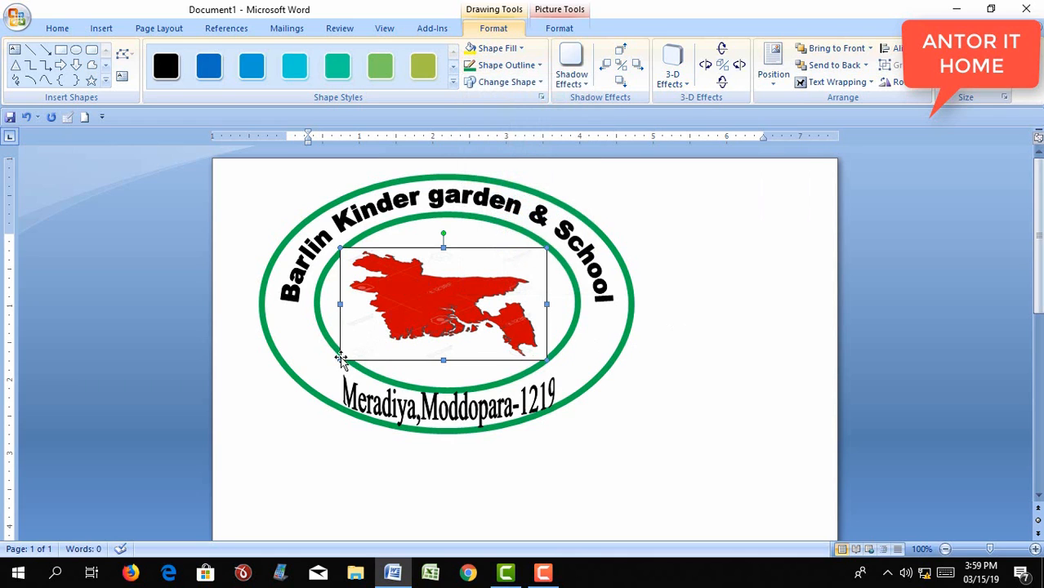
pyautogui.moveTo(352, 353); pyautogui.dragTo(355, 351)
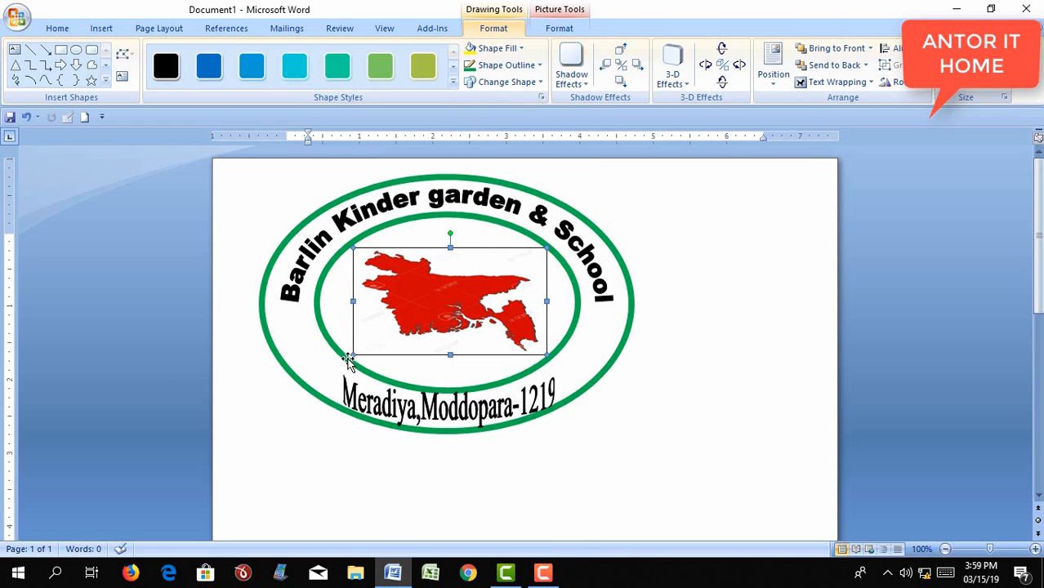
pyautogui.hotkey('ctrl', 'Left')
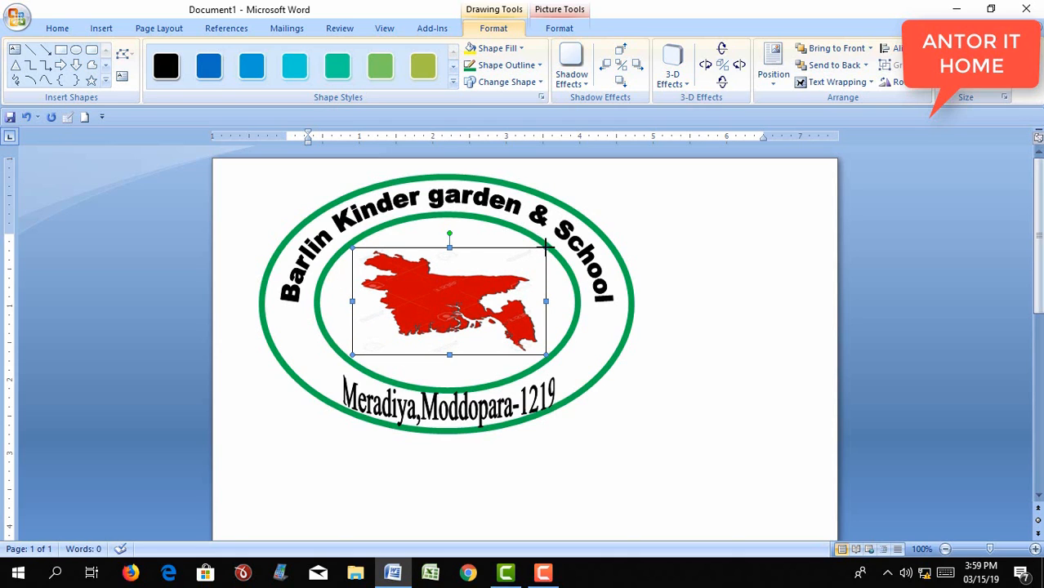
pyautogui.moveTo(546, 248); pyautogui.dragTo(544, 248)
pyautogui.hotkey('ctrl', 'Down')
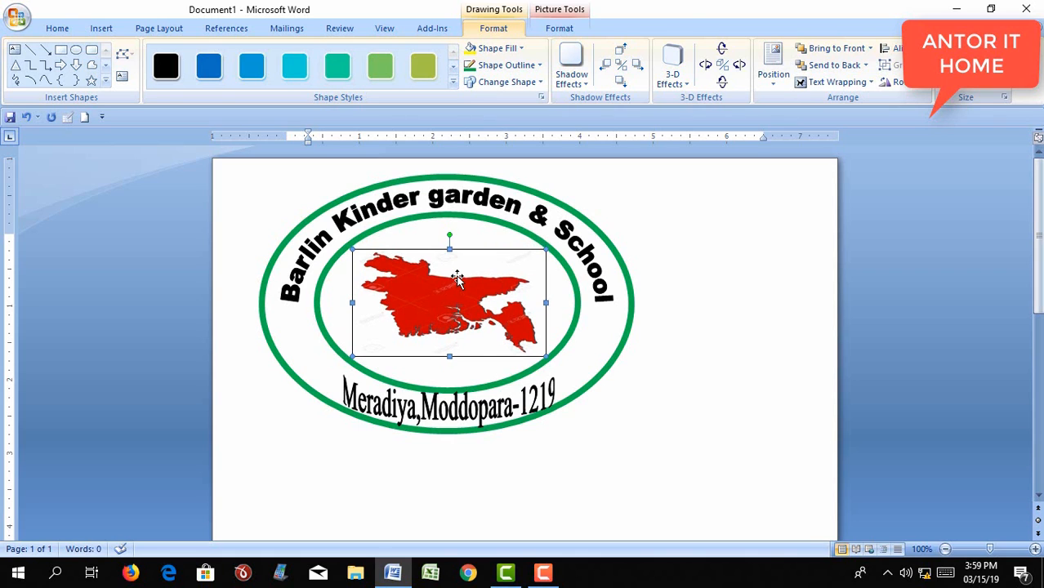
# Step: Remove the map rectangle's outline and nudge the map slightly left to centre it in the inner oval
pyautogui.click(538, 65)
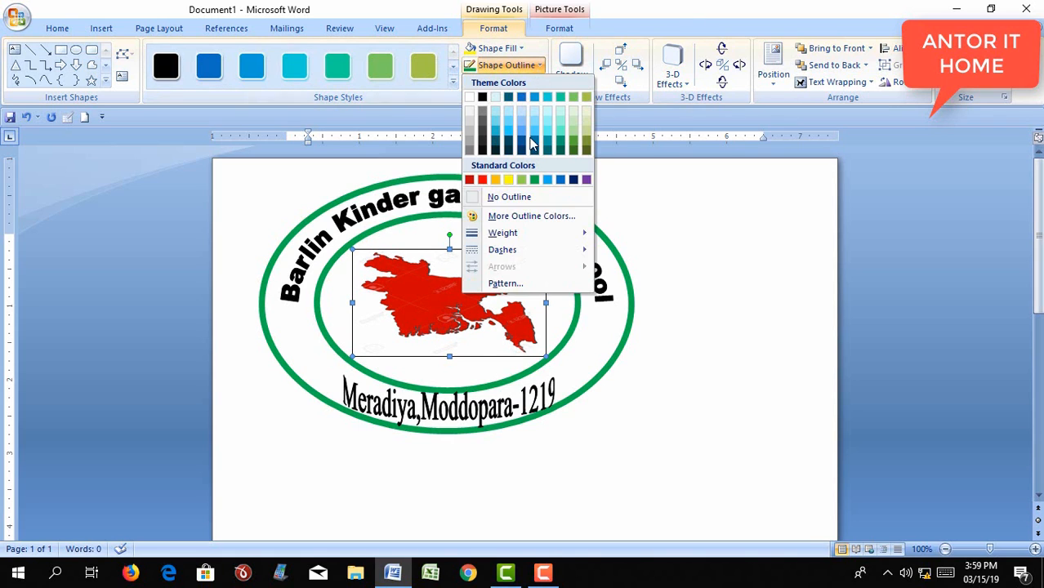
pyautogui.click(499, 200)
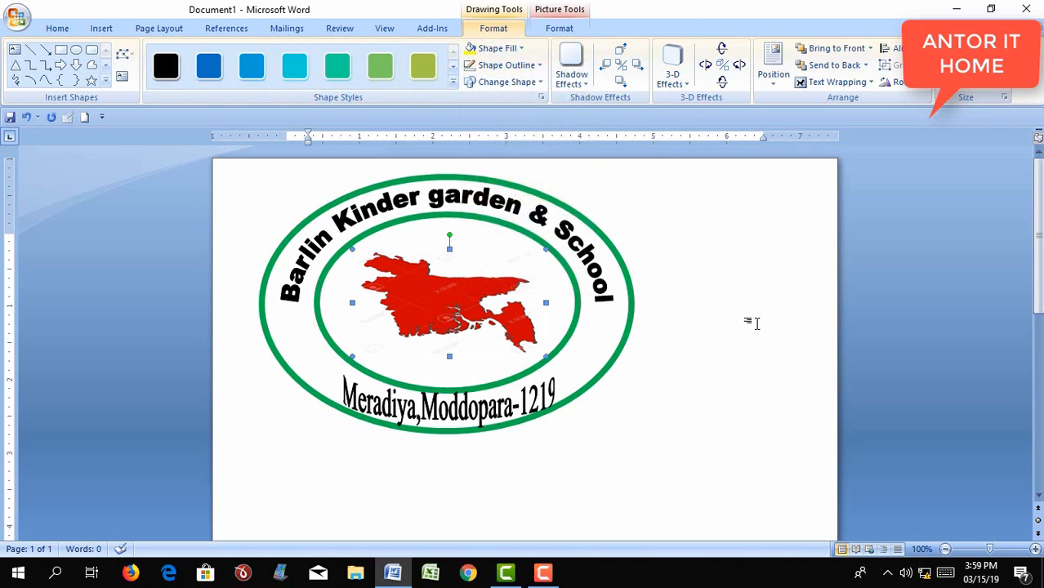
pyautogui.hotkey('ctrl', 'Left')
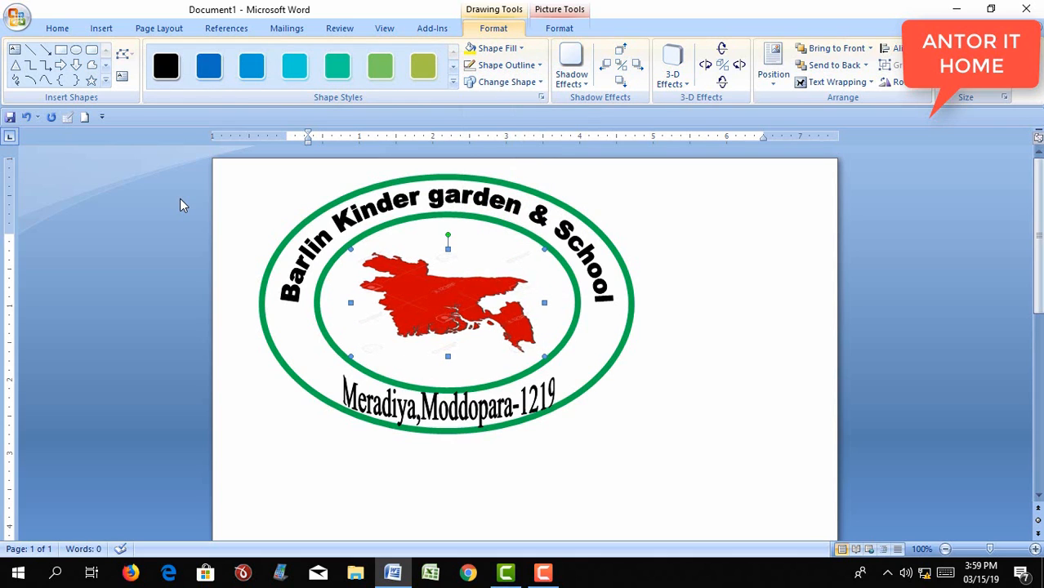
pyautogui.hotkey('ctrl', 'Left')
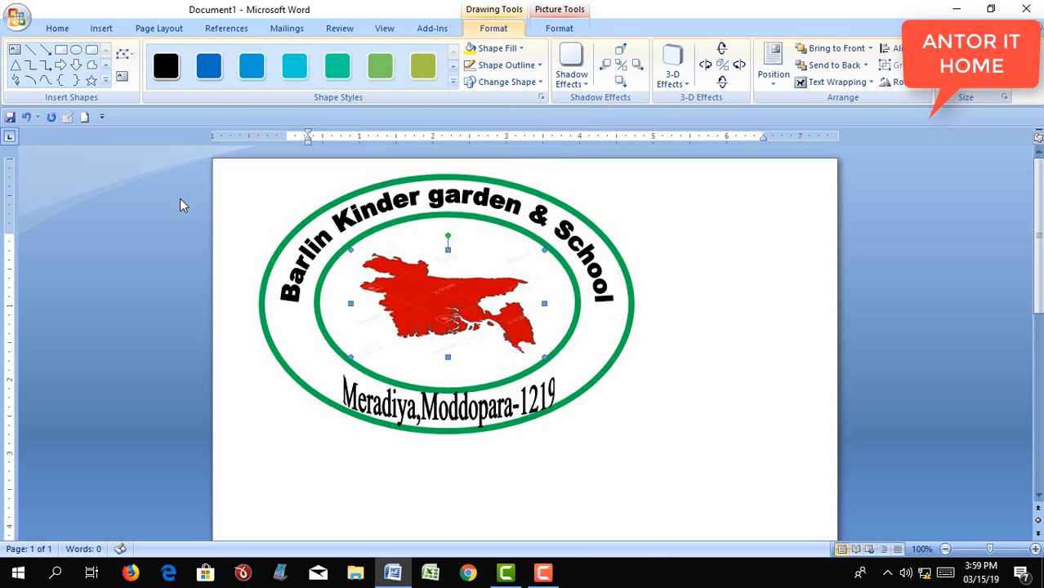
pyautogui.hotkey('ctrl', 'Up')
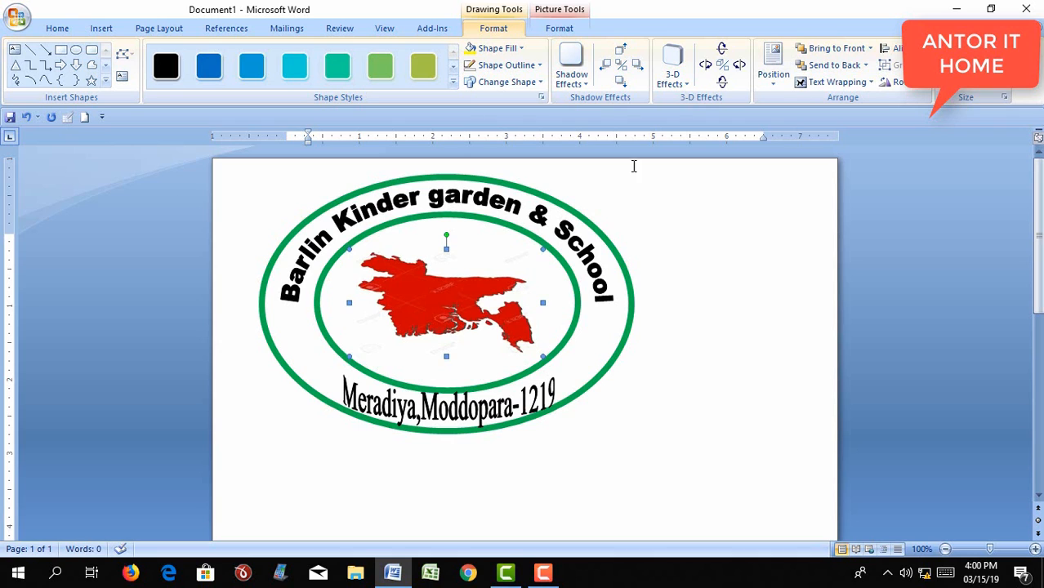
pyautogui.click(683, 405)
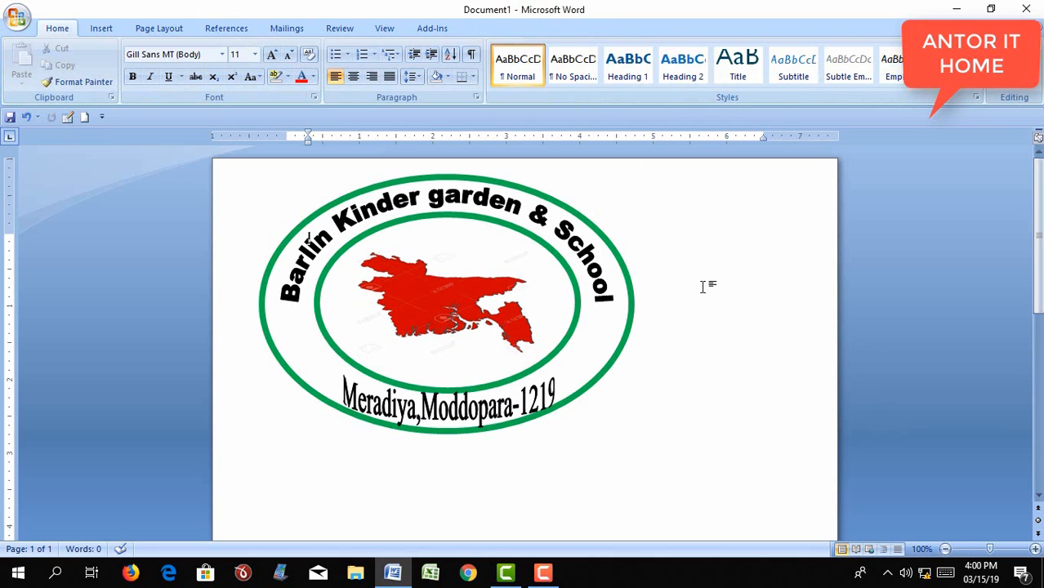
# Step: Draw a five-point star about 0.7 inches wide and 0.5 inches high in the blank area right of the seal
pyautogui.click(100, 30)
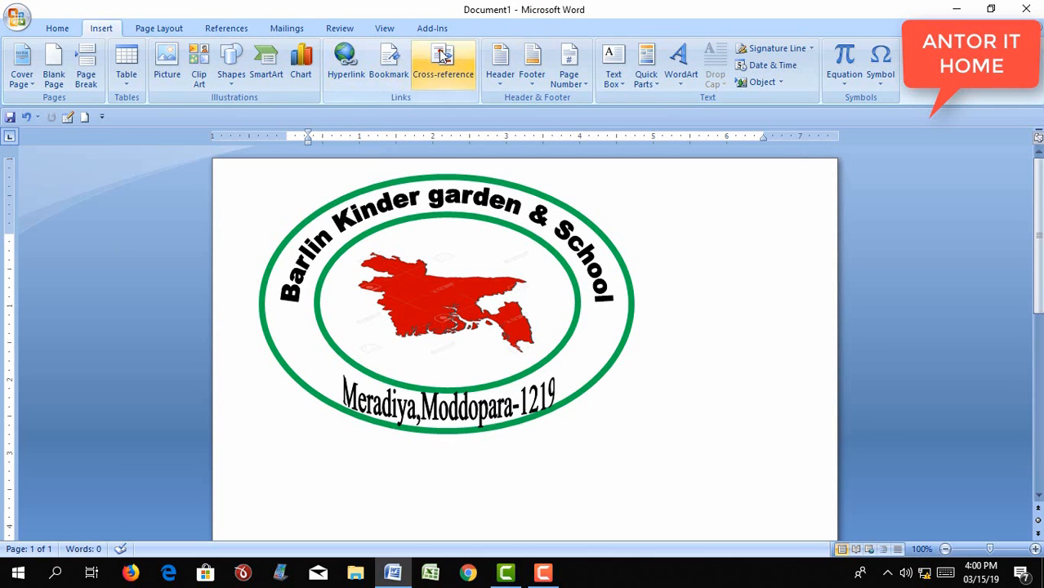
pyautogui.click(232, 75)
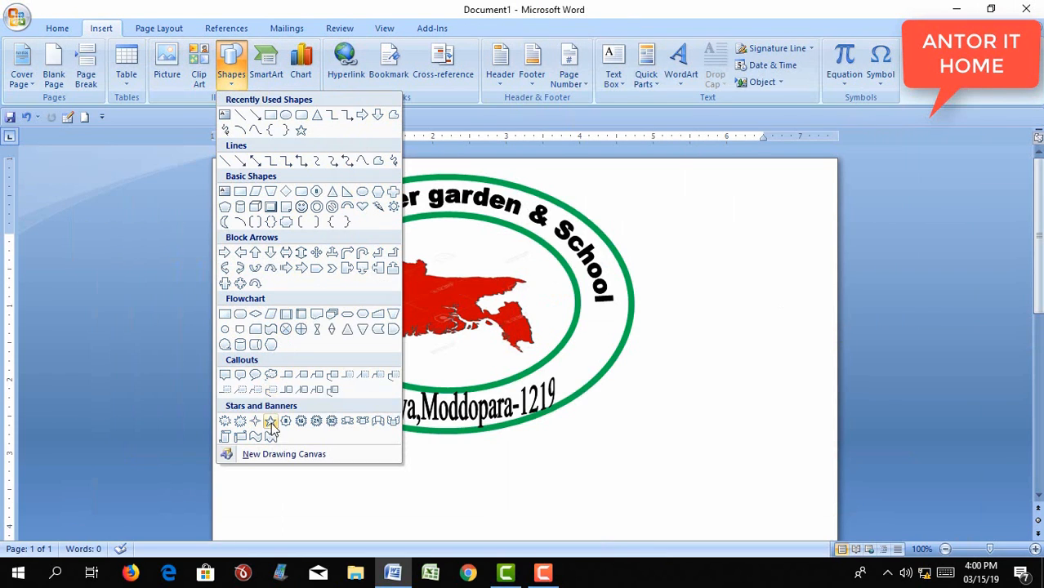
pyautogui.click(270, 421)
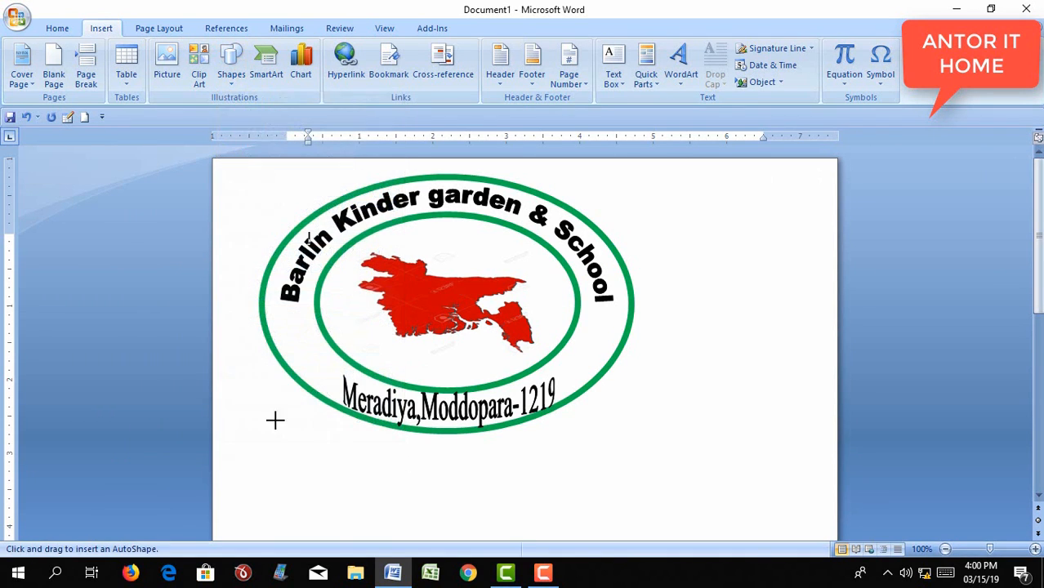
pyautogui.moveTo(694, 337); pyautogui.dragTo(743, 375)
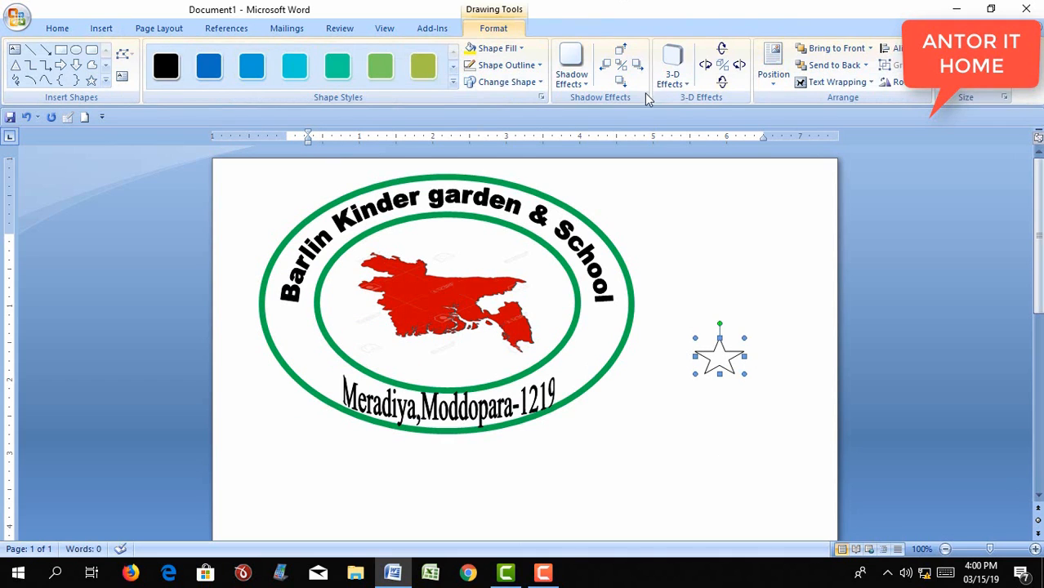
# Step: Set the star's text wrapping to In Front of Text and move it up about 0.5 inches
pyautogui.click(834, 82)
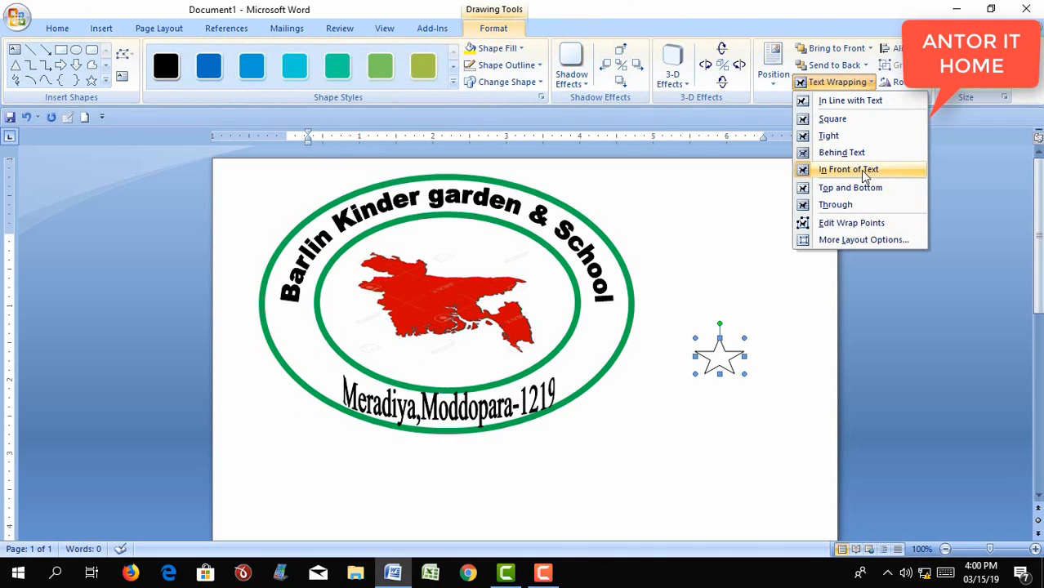
pyautogui.click(849, 169)
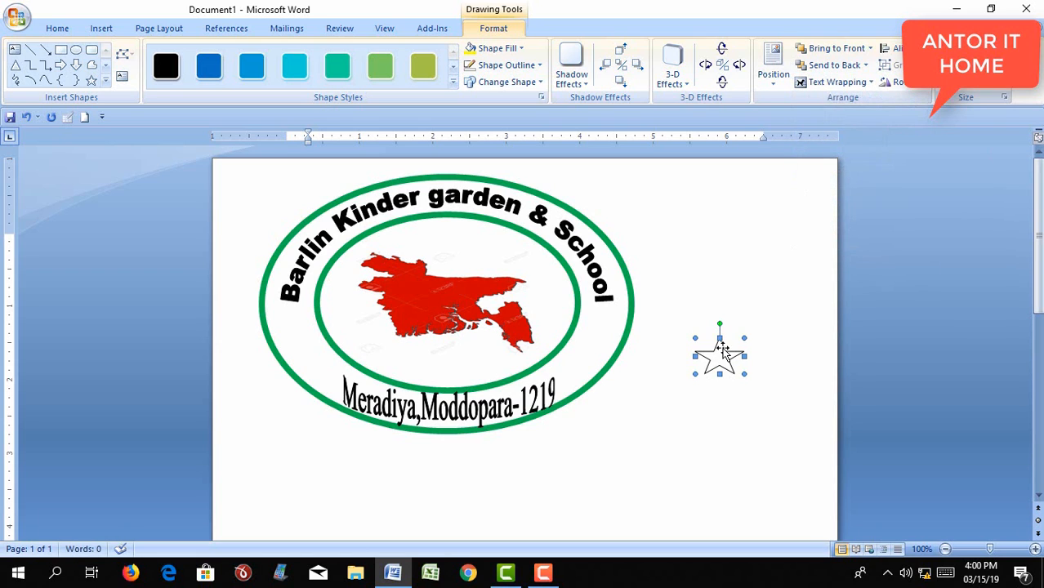
pyautogui.moveTo(723, 351); pyautogui.dragTo(722, 316)
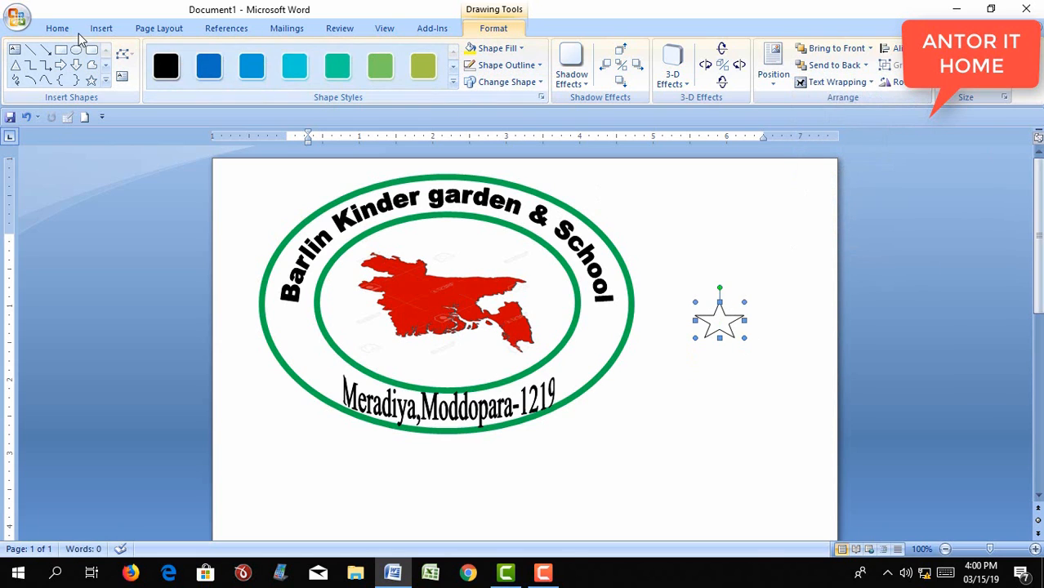
# Step: Fill the star with standard red and shrink it to about 0.4 inches wide and high
pyautogui.click(535, 70)
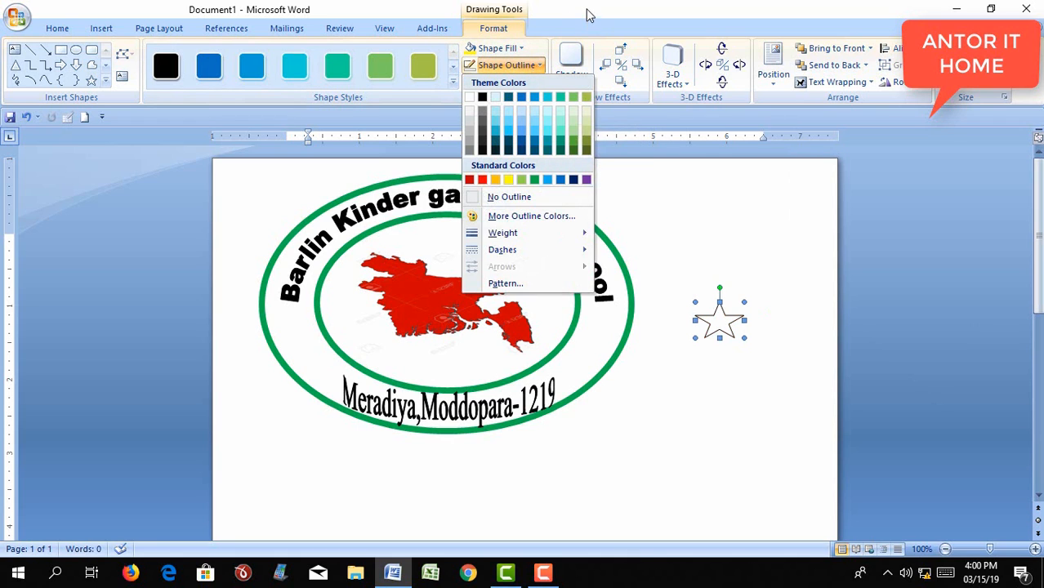
pyautogui.click(496, 47)
pyautogui.click(496, 47)
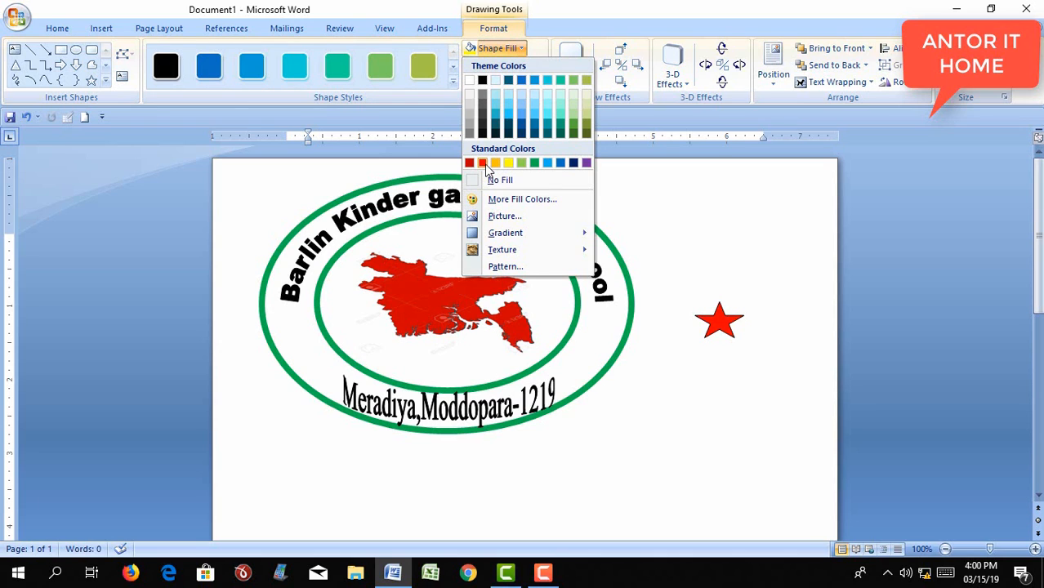
pyautogui.click(483, 163)
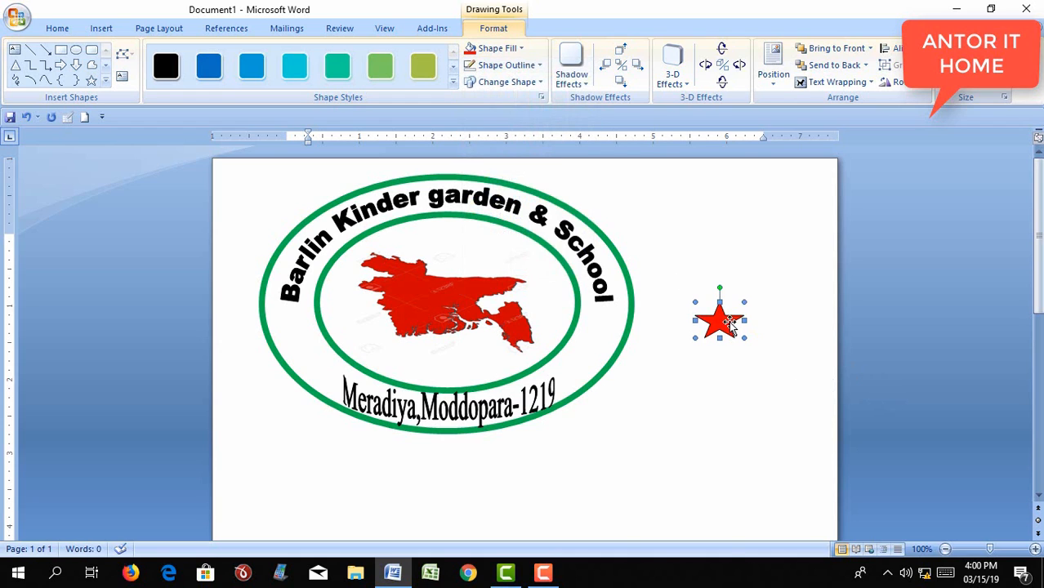
pyautogui.moveTo(745, 339); pyautogui.dragTo(740, 337)
pyautogui.moveTo(737, 301); pyautogui.dragTo(727, 306)
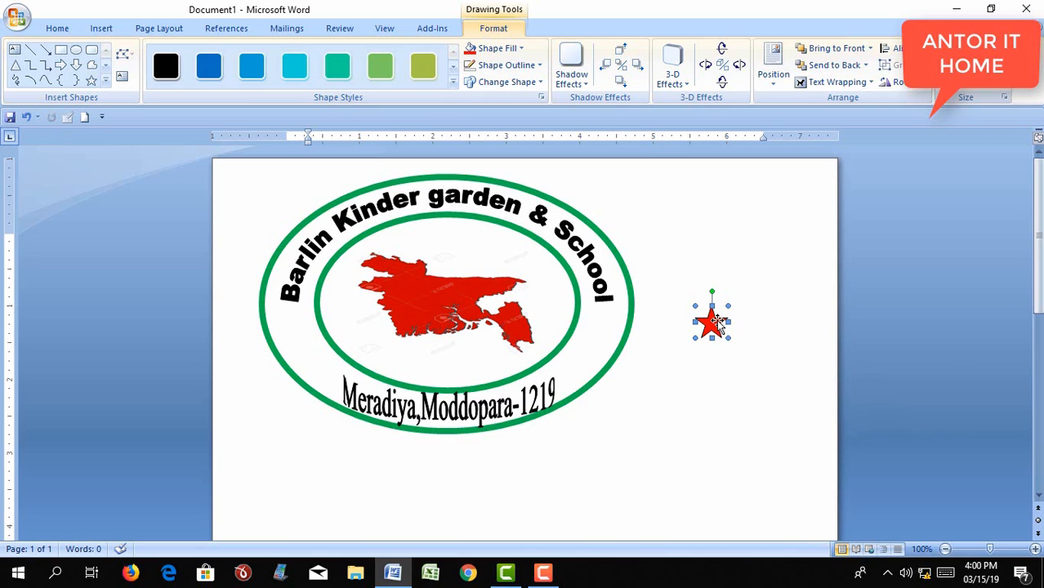
# Step: Copy the red star twice straight down to make a vertical column of three stars
pyautogui.moveTo(717, 327); pyautogui.dragTo(711, 365)
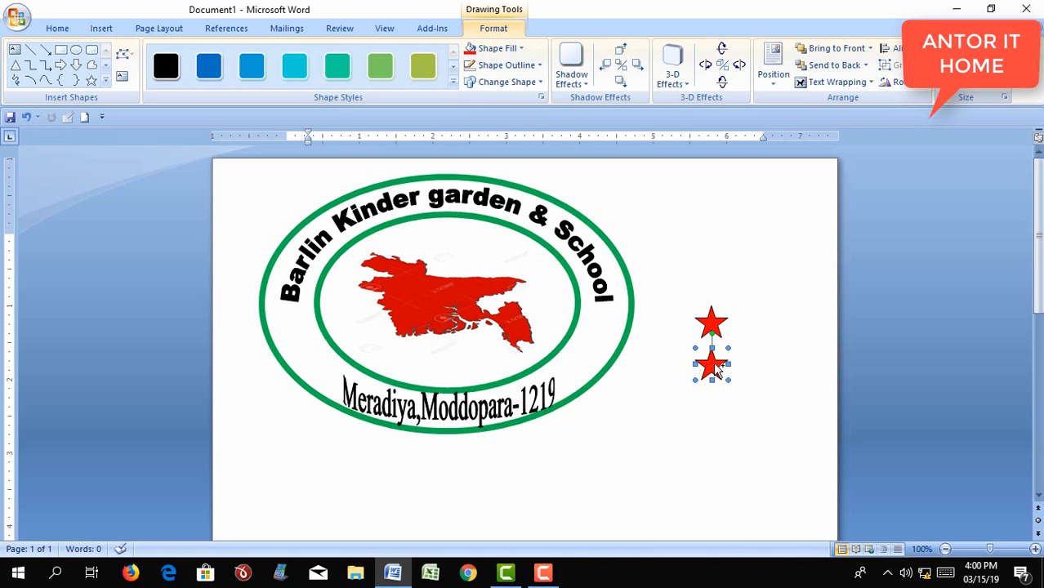
pyautogui.moveTo(717, 371); pyautogui.dragTo(717, 414)
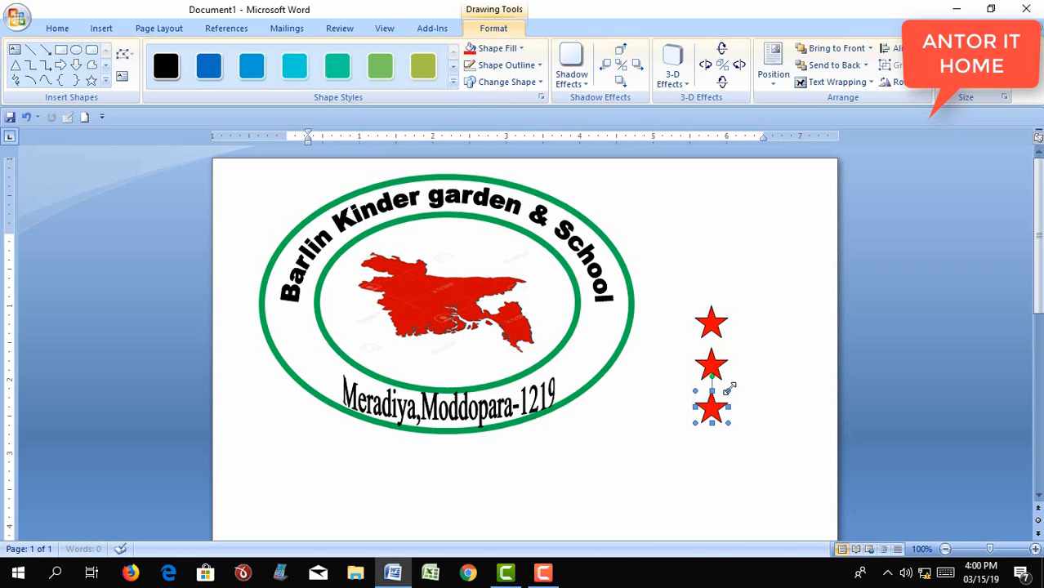
pyautogui.click(755, 342)
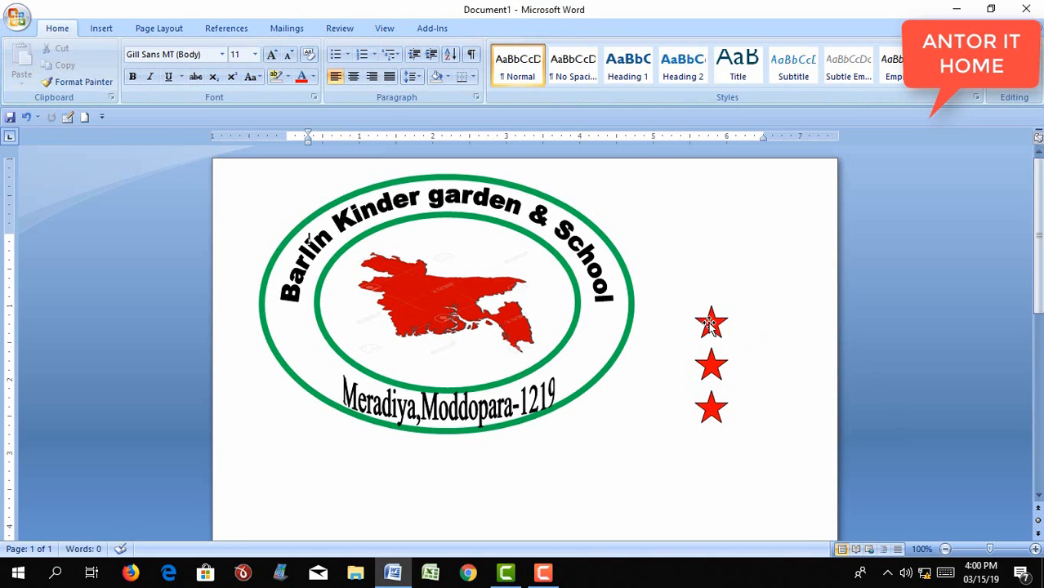
# Step: Move the top star into the ring between the ovals, just below the start of the school name
pyautogui.click(709, 324)
pyautogui.moveTo(290, 324); pyautogui.dragTo(291, 325)
pyautogui.click(688, 341)
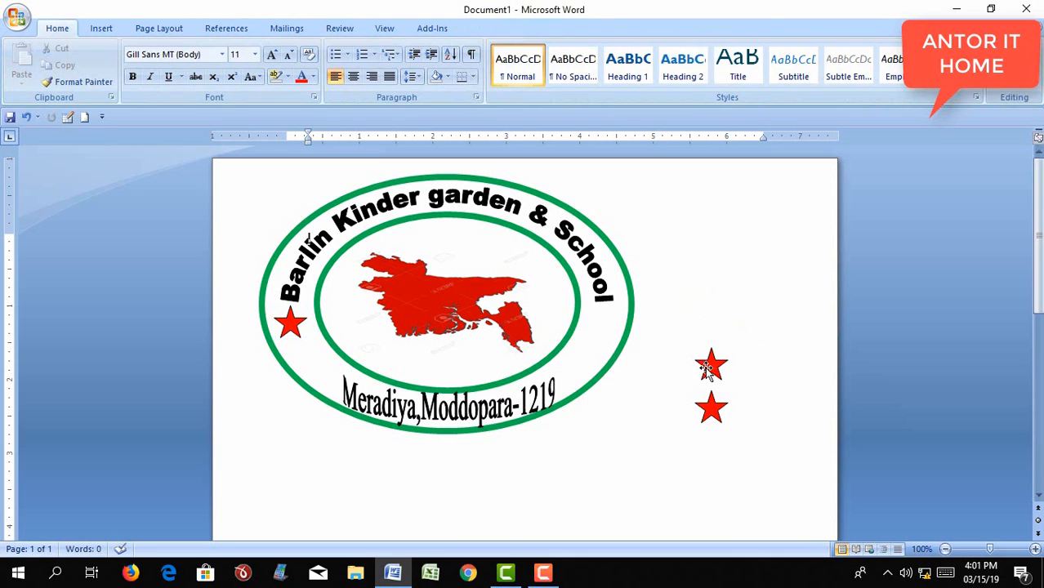
# Step: Move the middle star into the lower-left part of the ring, before the address text, and nudge it slightly down
pyautogui.moveTo(712, 369); pyautogui.dragTo(319, 364)
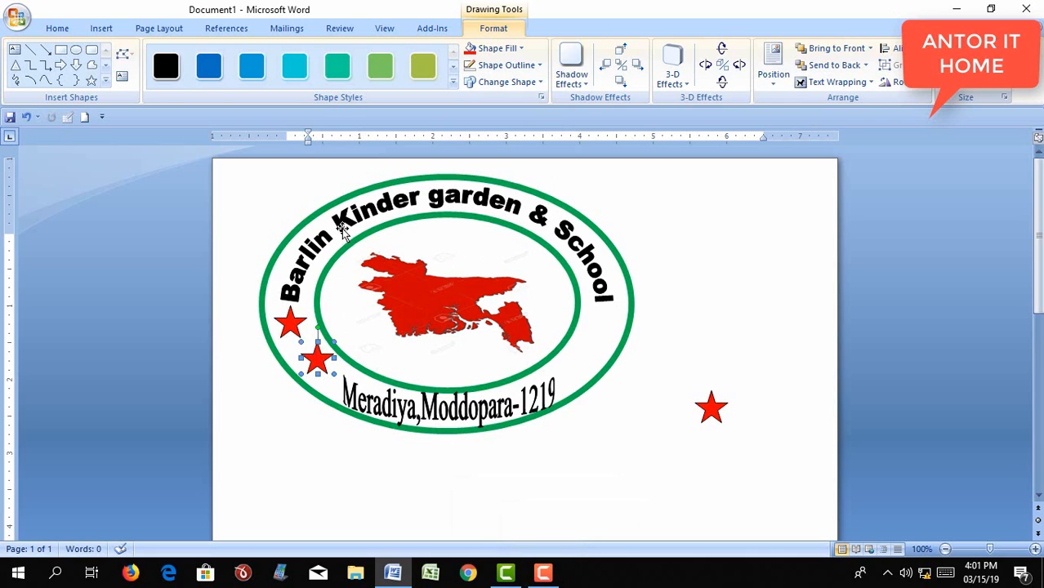
pyautogui.press('Down')
pyautogui.press('Down')
pyautogui.press('Down')
pyautogui.press('Down')
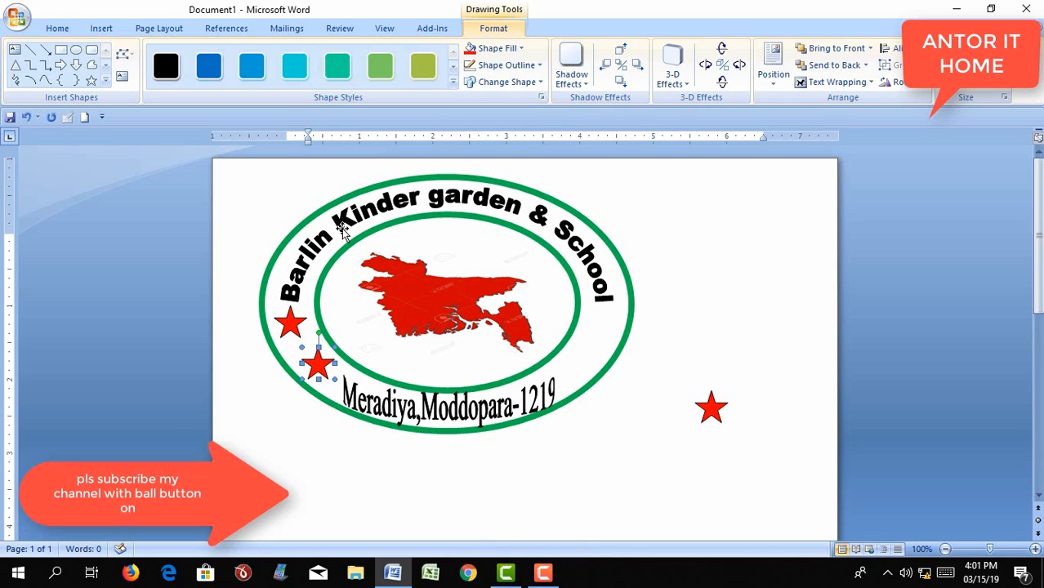
pyautogui.press('Down')
pyautogui.press('Down')
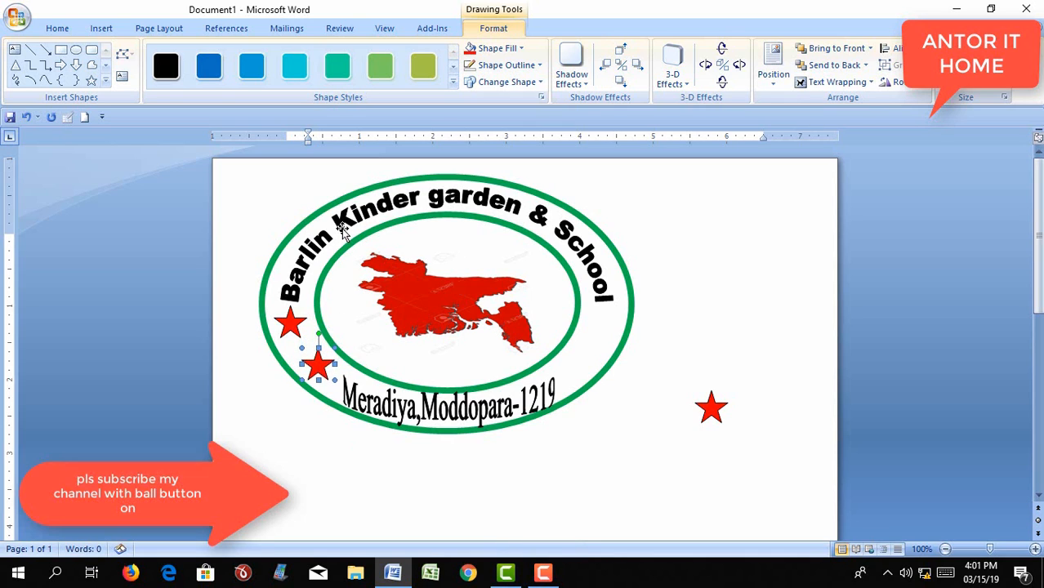
# Step: Nudge the star below the start of the school name slightly right and down
pyautogui.click(287, 328)
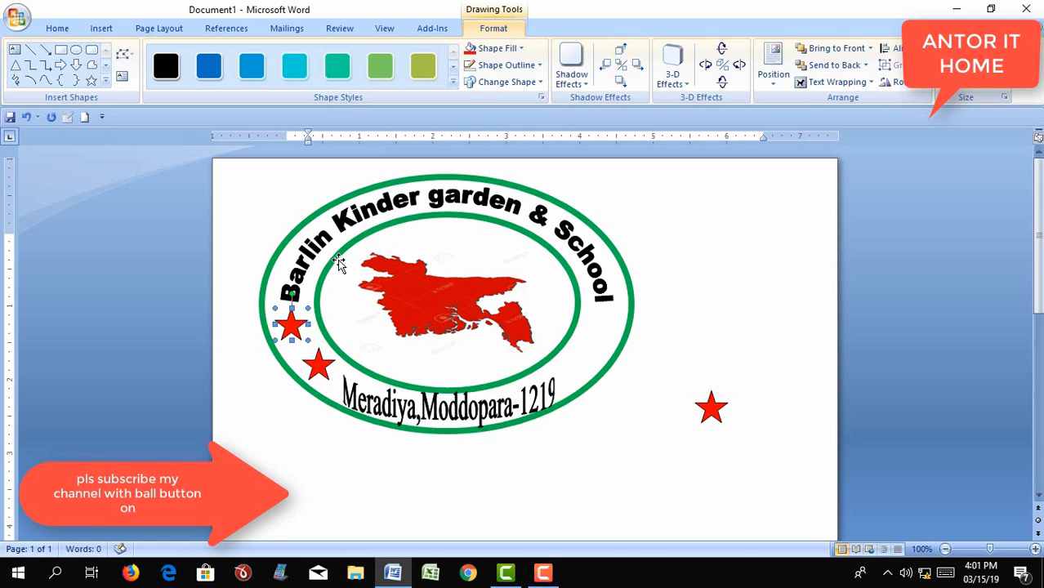
pyautogui.hotkey('ctrl', 'Right')
pyautogui.hotkey('ctrl', 'Down')
pyautogui.hotkey('ctrl', 'Down')
pyautogui.hotkey('ctrl', 'Right')
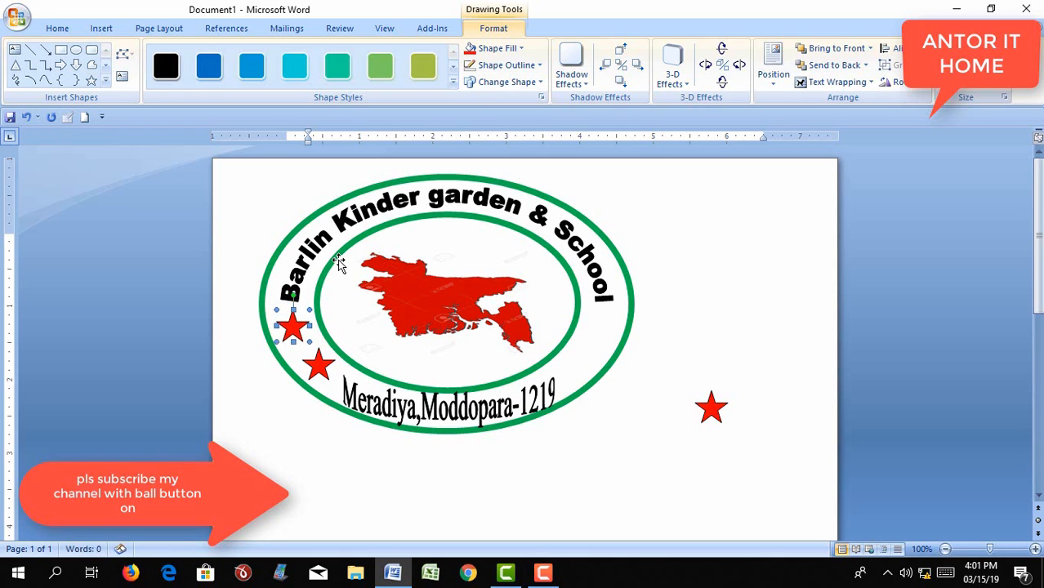
# Step: Move the remaining star into the ring between the ovals, just below the end of the school name
pyautogui.click(763, 441)
pyautogui.moveTo(711, 408); pyautogui.dragTo(609, 320)
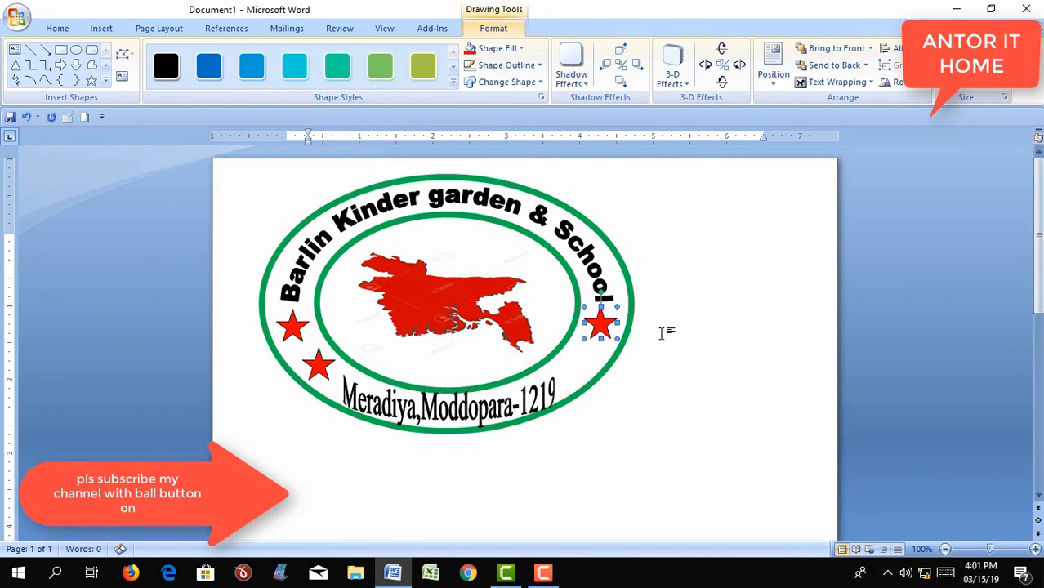
# Step: Duplicate the star below the end of the school name and nudge the copy into the ring's lower-right part, after the address text
pyautogui.click(634, 412)
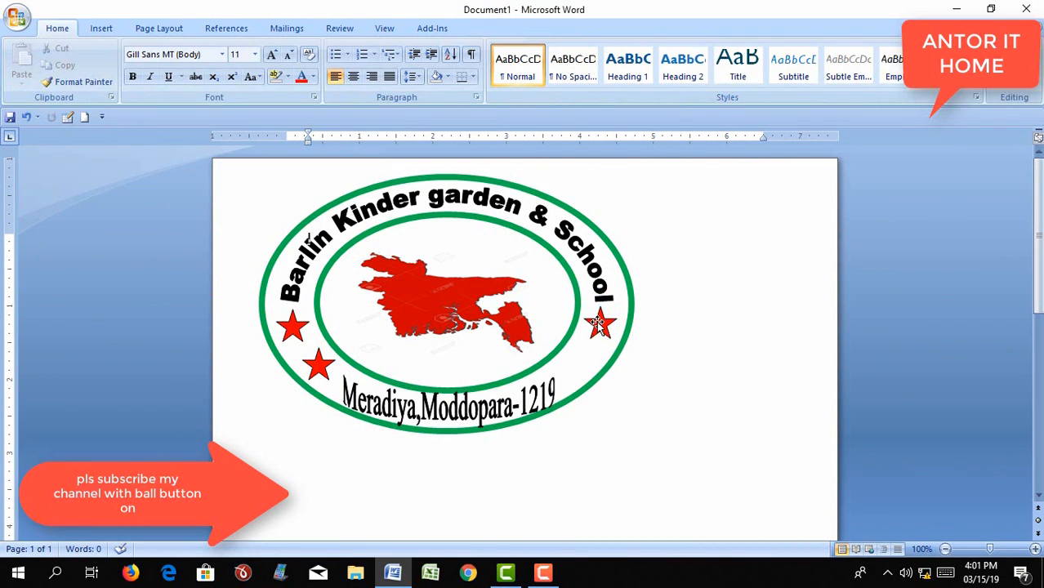
pyautogui.moveTo(599, 324); pyautogui.dragTo(600, 356)
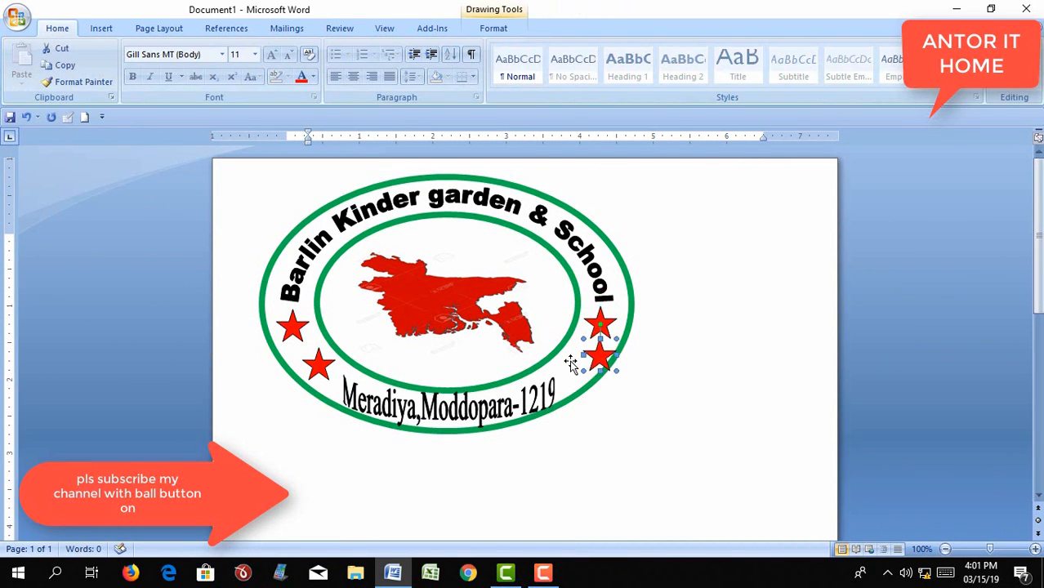
pyautogui.press('Left')
pyautogui.press('Left')
pyautogui.press('Left')
pyautogui.press('Down')
pyautogui.press('Down')
pyautogui.hotkey('ctrl', 'Left')
pyautogui.hotkey('ctrl', 'Left')
pyautogui.hotkey('ctrl', 'Left')
pyautogui.hotkey('ctrl', 'Left')
pyautogui.hotkey('ctrl', 'Left')
pyautogui.hotkey('ctrl', 'Left')
pyautogui.hotkey('ctrl', 'Left')
pyautogui.hotkey('ctrl', 'Left')
pyautogui.hotkey('ctrl', 'Up')
pyautogui.hotkey('ctrl', 'Up')
pyautogui.hotkey('ctrl', 'Up')
pyautogui.hotkey('ctrl', 'Up')
pyautogui.click(721, 362)
# Step: Narrow the address WordArt "Meradiya,Moddopara-1219" slightly and nudge it up and right to centre it between the lower stars
pyautogui.click(397, 412)
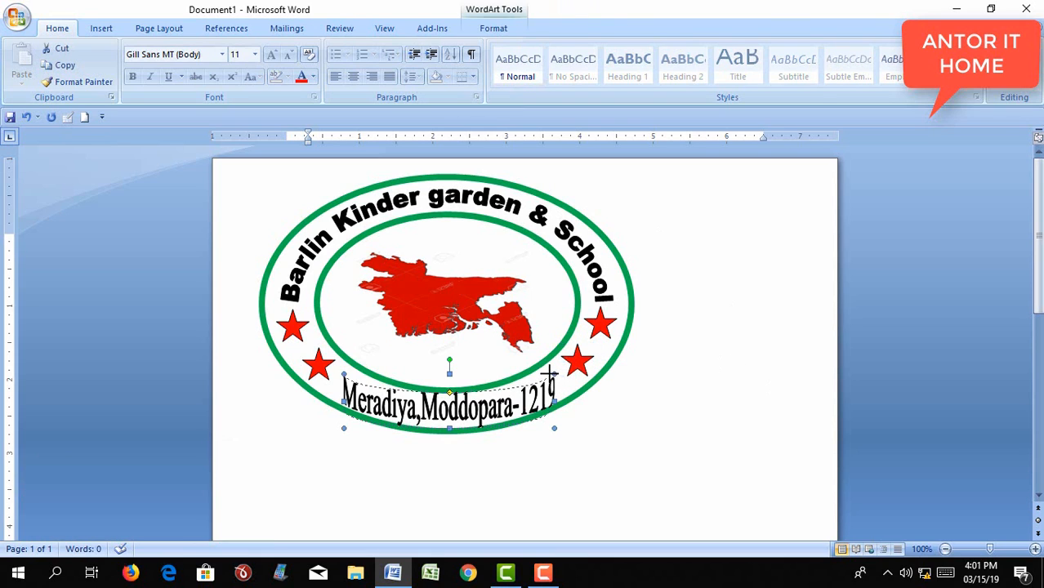
pyautogui.moveTo(543, 375); pyautogui.dragTo(543, 376)
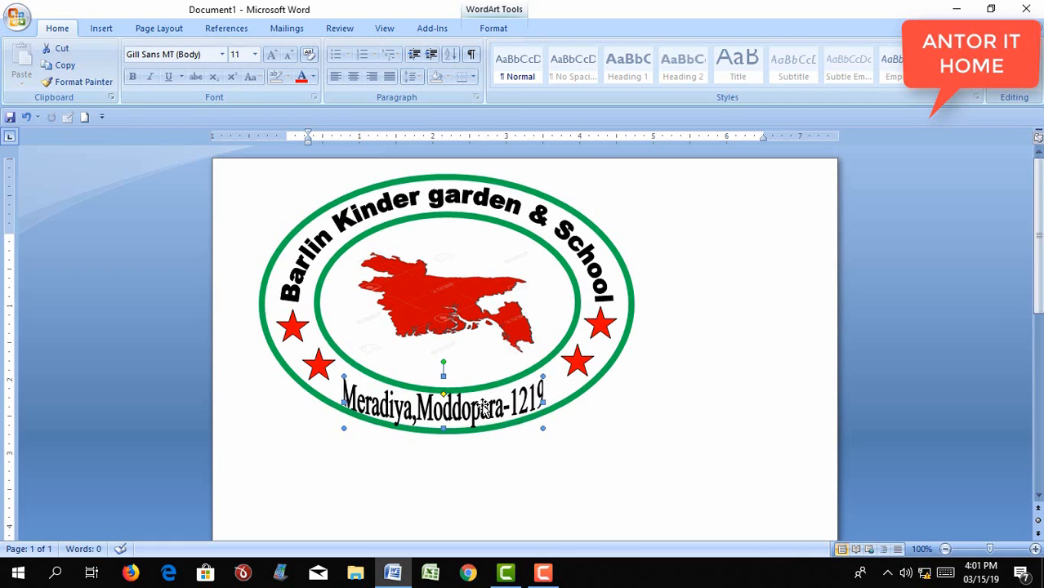
pyautogui.hotkey('ctrl', 'Up')
pyautogui.hotkey('ctrl', 'Up')
pyautogui.hotkey('ctrl', 'Up')
pyautogui.hotkey('ctrl', 'Up')
pyautogui.hotkey('ctrl', 'Right')
pyautogui.hotkey('ctrl', 'Right')
pyautogui.hotkey('ctrl', 'Right')
pyautogui.hotkey('ctrl', 'Right')
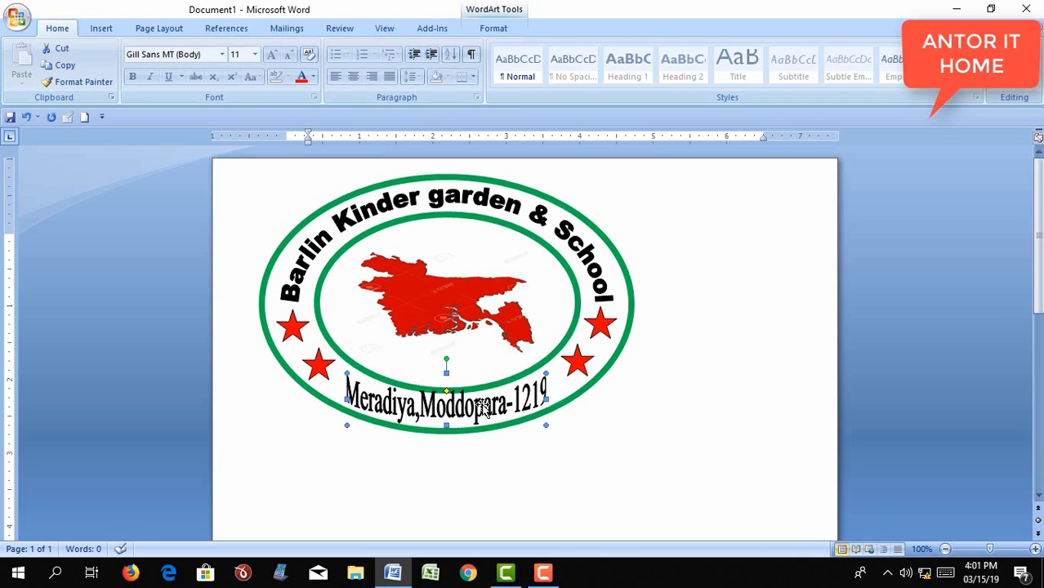
# Step: Nudge the two stars on the right side of the ring slightly down, level with the stars on the left side
pyautogui.click(584, 364)
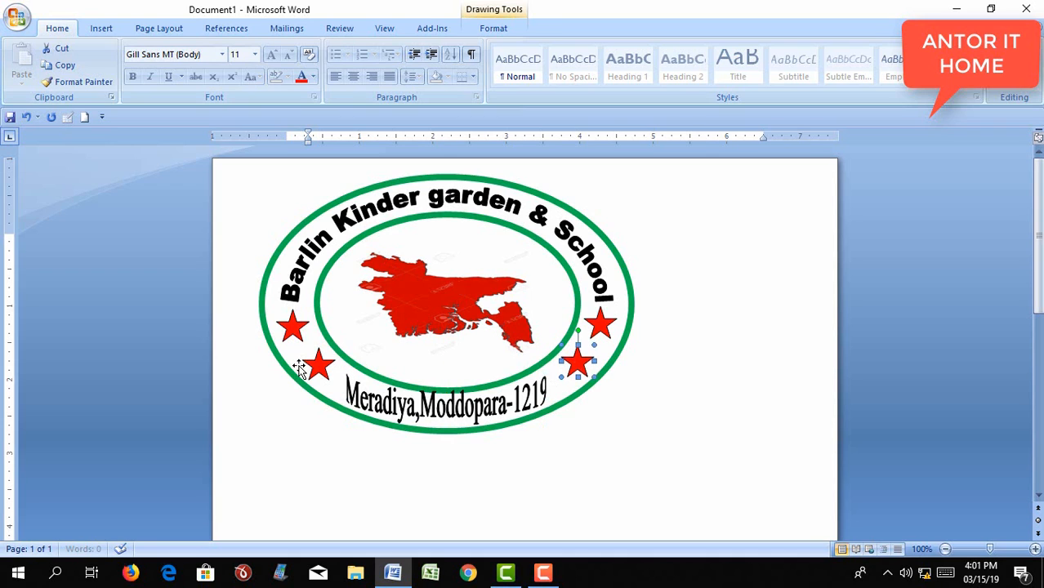
pyautogui.hotkey('ctrl', 'Down')
pyautogui.hotkey('ctrl', 'Down')
pyautogui.hotkey('ctrl', 'Down')
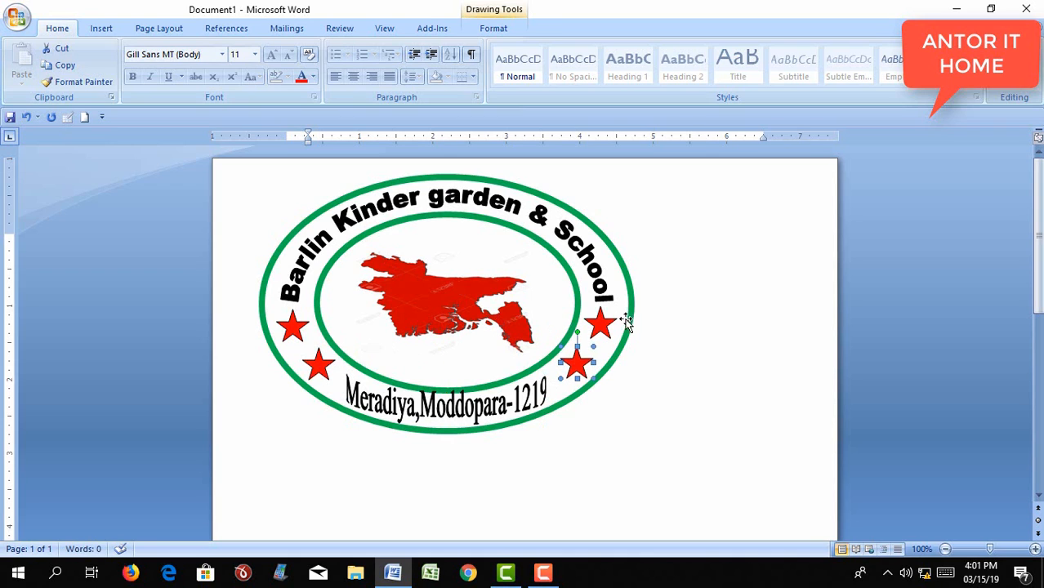
pyautogui.click(610, 321)
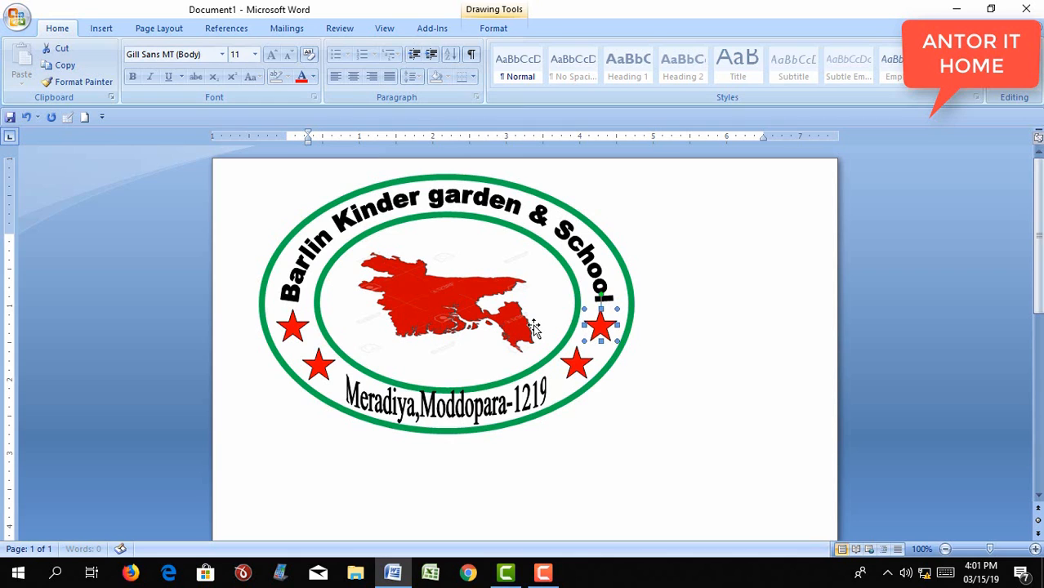
pyautogui.click(739, 428)
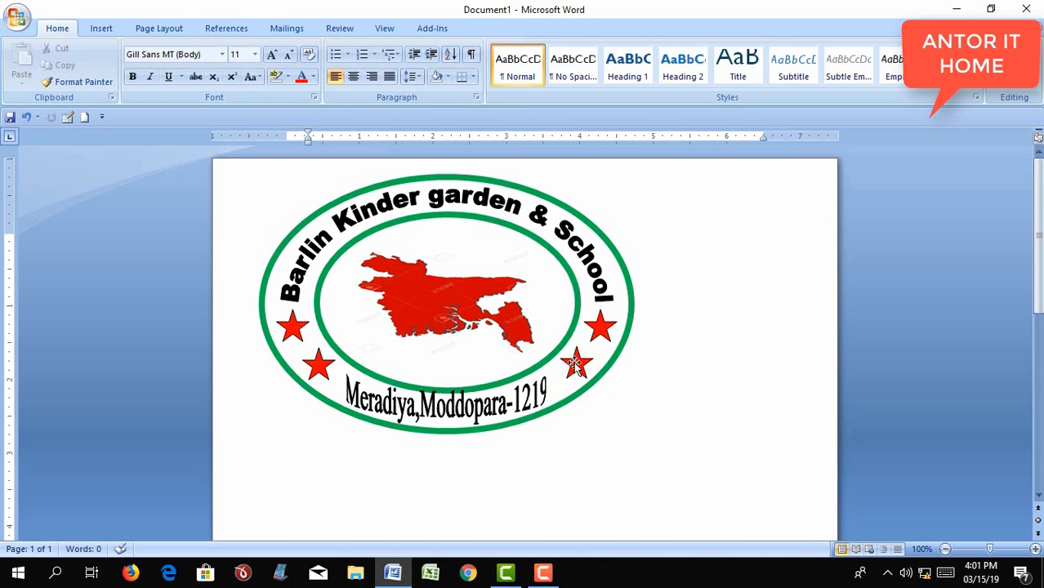
pyautogui.click(572, 363)
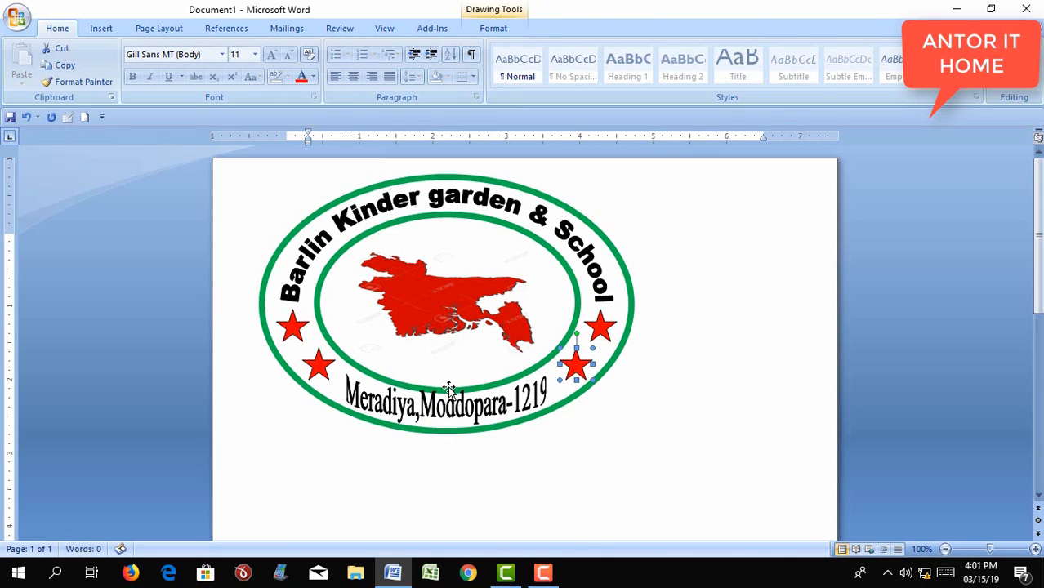
pyautogui.click(748, 333)
pyautogui.click(603, 330)
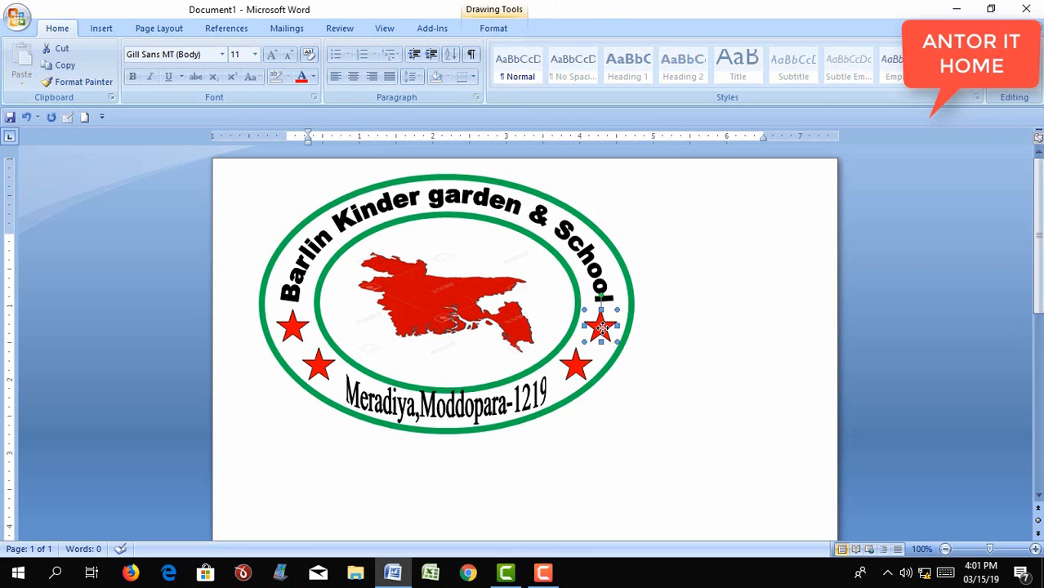
pyautogui.click(745, 249)
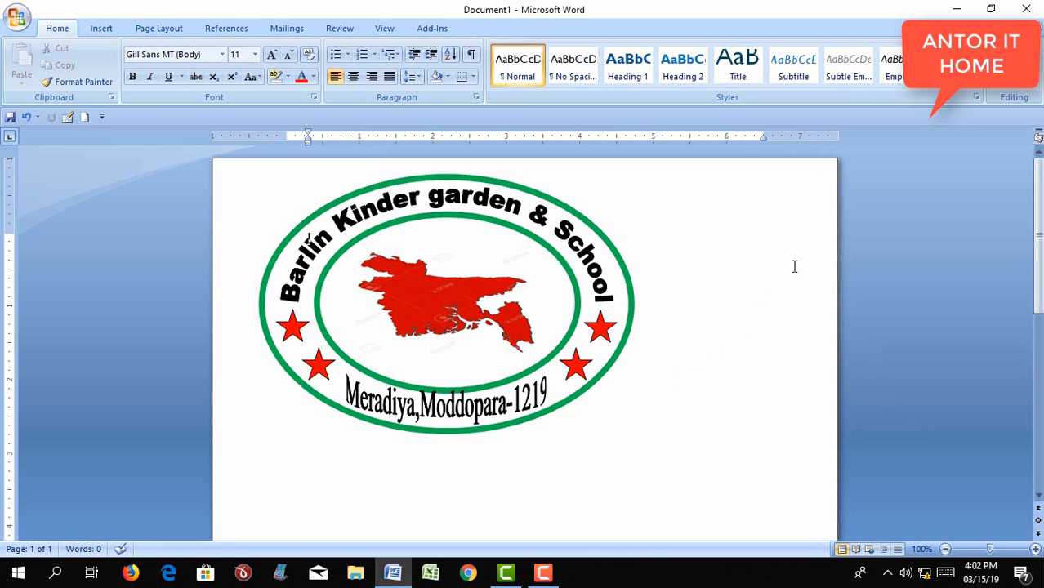
# Step: Check the finished seal in the print preview at 100% zoom, and return to the document
pyautogui.click(14, 27)
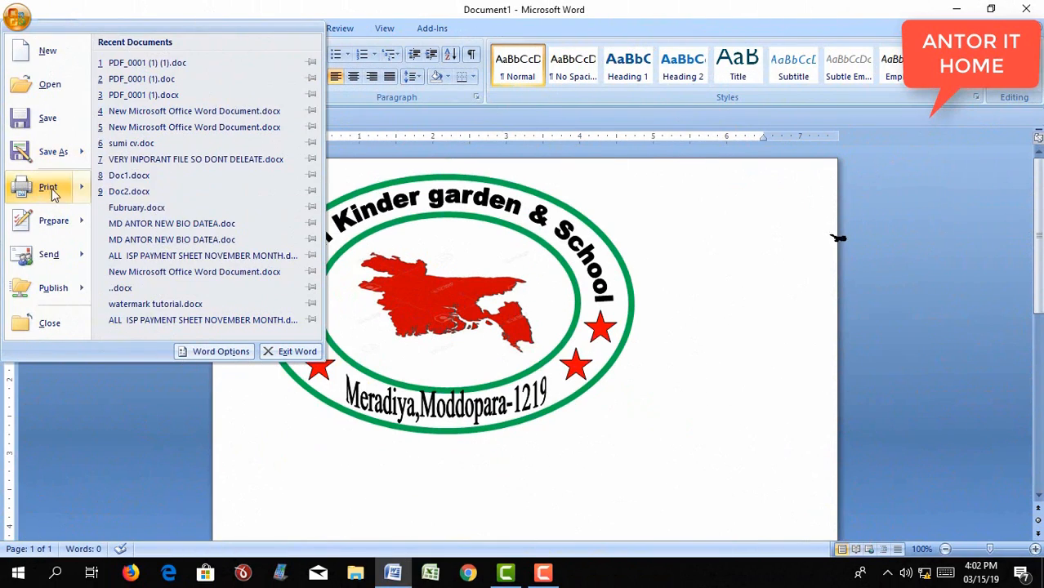
pyautogui.moveTo(73, 188)
pyautogui.click(194, 158)
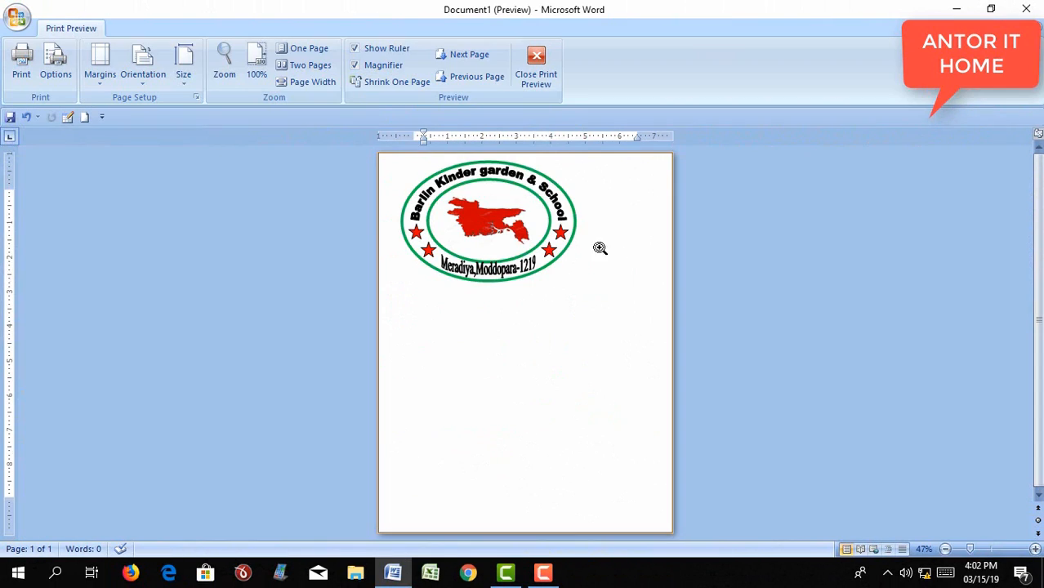
pyautogui.click(476, 189)
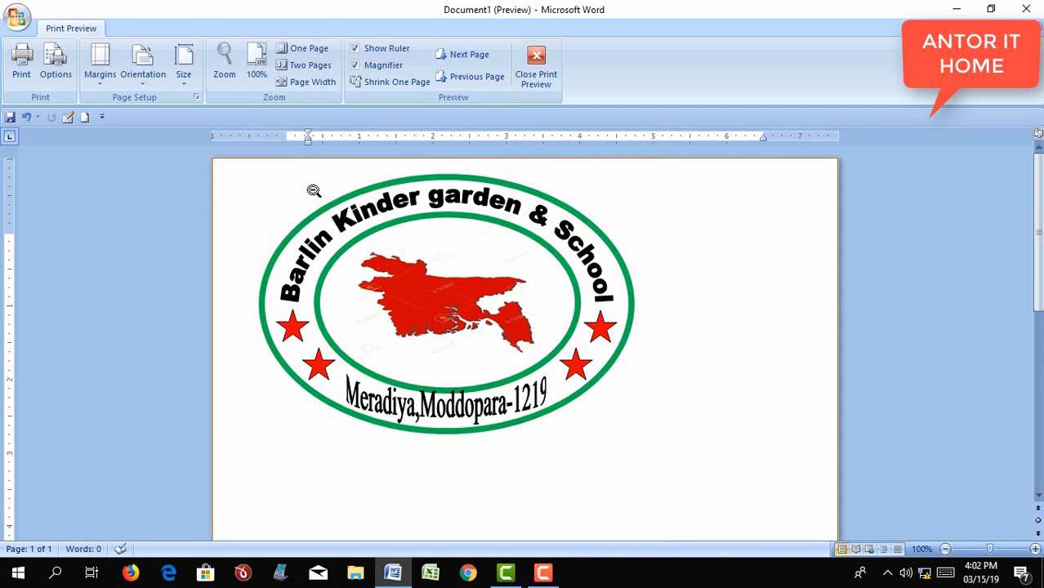
pyautogui.press('Escape')
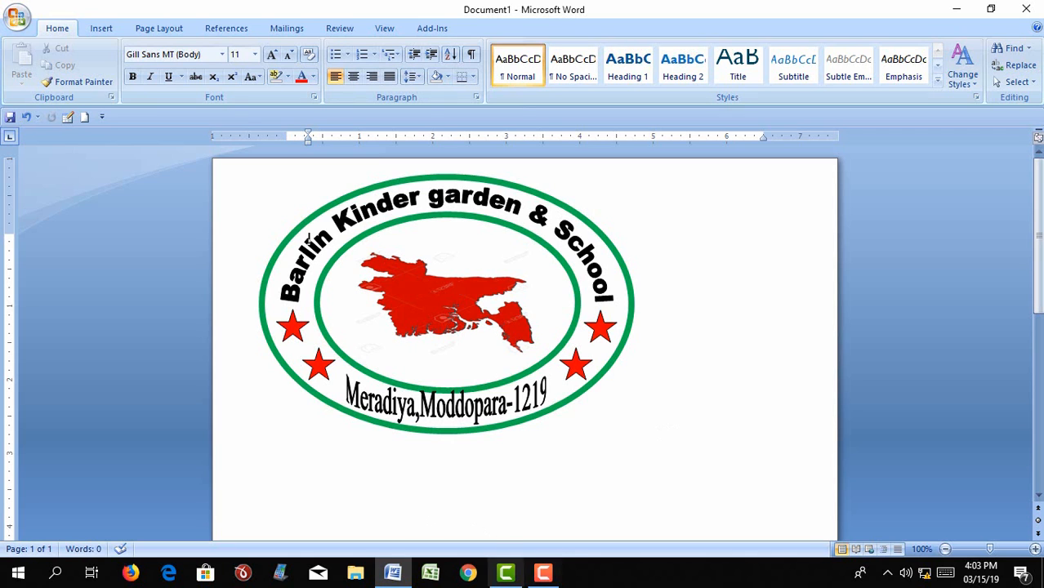
pyautogui.click(543, 572)
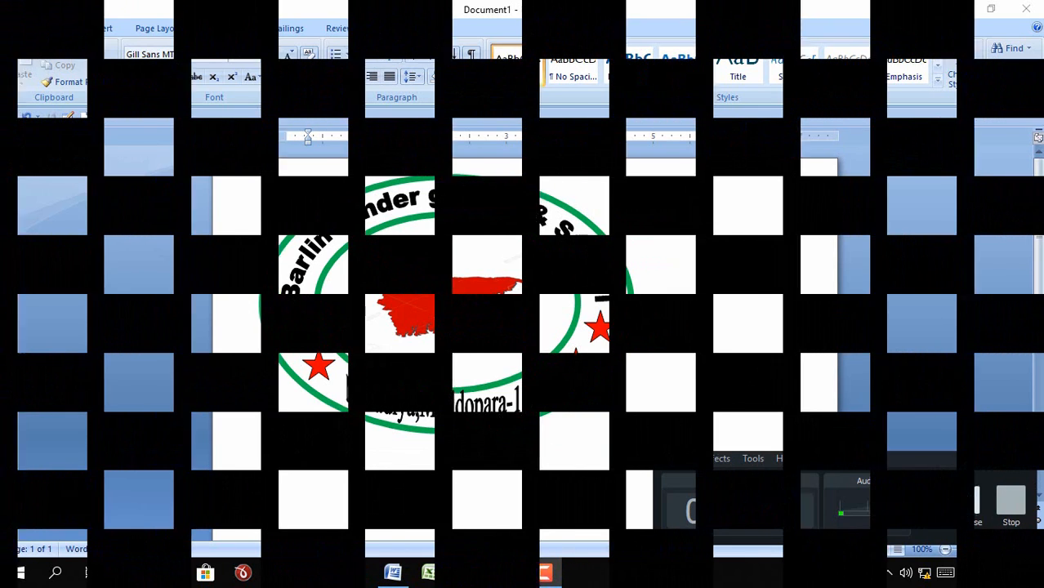